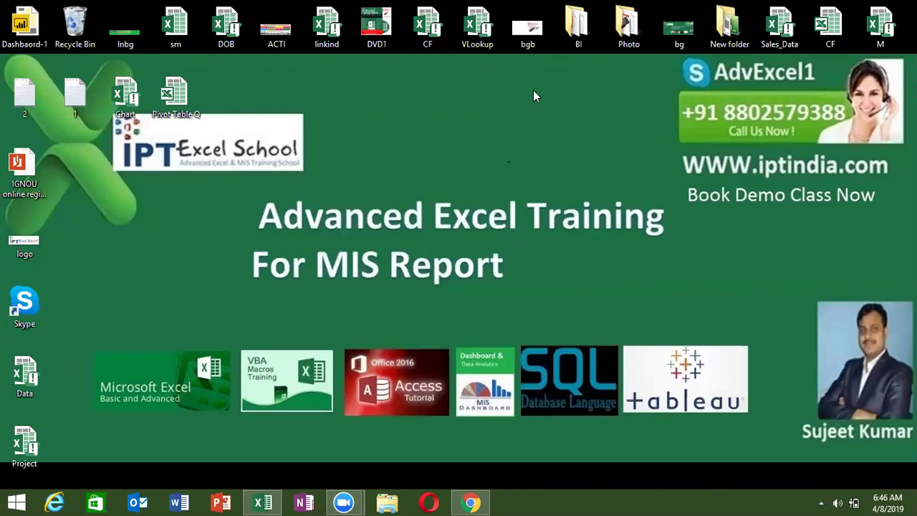
- Switch to the Chrome window showing the TechOnTheNet list of VBA functions
key("alt+Tab")
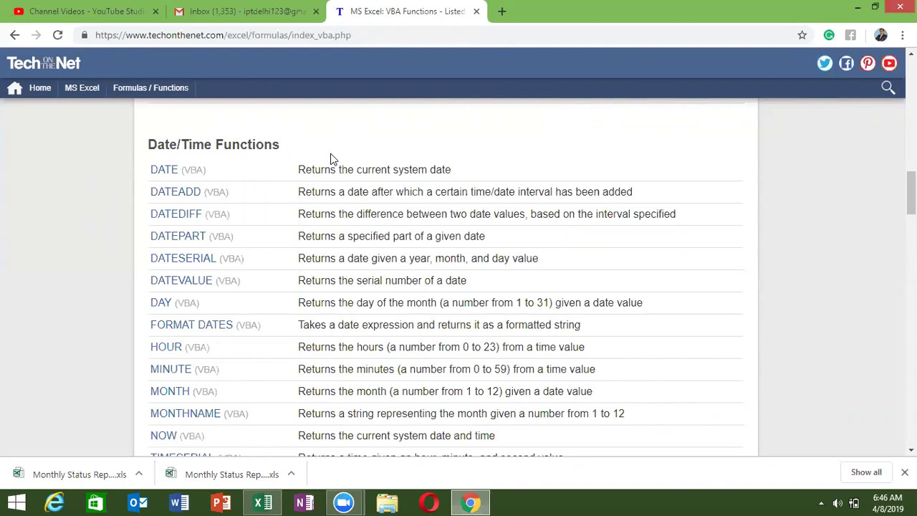
- Scroll to the Date/Time Functions list and highlight its heading and the DATE entry
scroll(332, 158, "down", 1)
scroll(331, 158, "up", 1)
scroll(225, 387, "down", 1)
scroll(226, 390, "down", 1)
scroll(225, 390, "up", 2)
left_click_drag(149, 180, 213, 172)
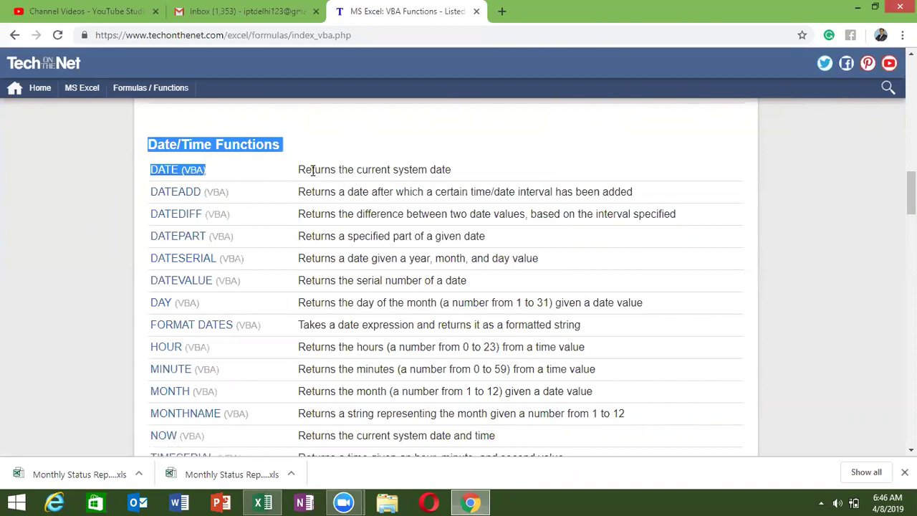
left_click_drag(295, 172, 447, 185)
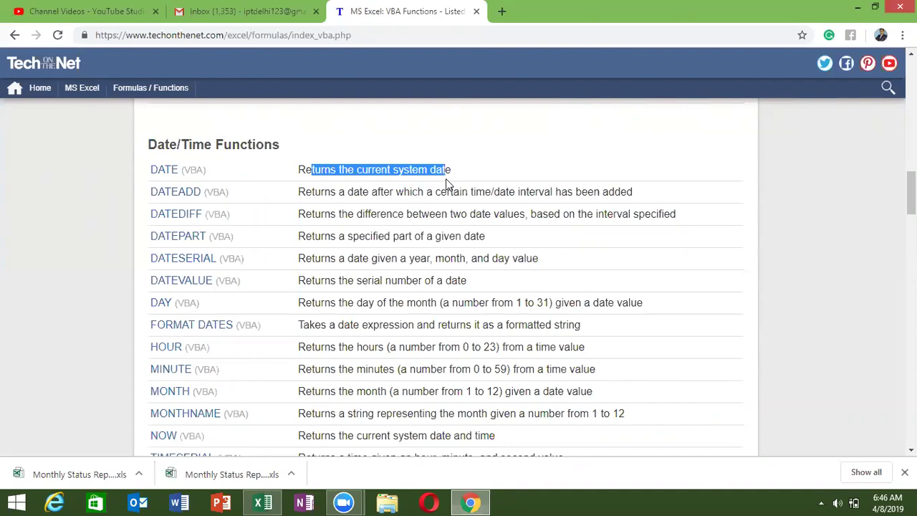
- Clear the text highlight and return to the blank Excel workbook Book1
left_click(139, 201)
mouse_move(141, 199)
left_mouse_down()
mouse_move(171, 190)
mouse_move(139, 198)
left_mouse_up()
left_click(139, 200)
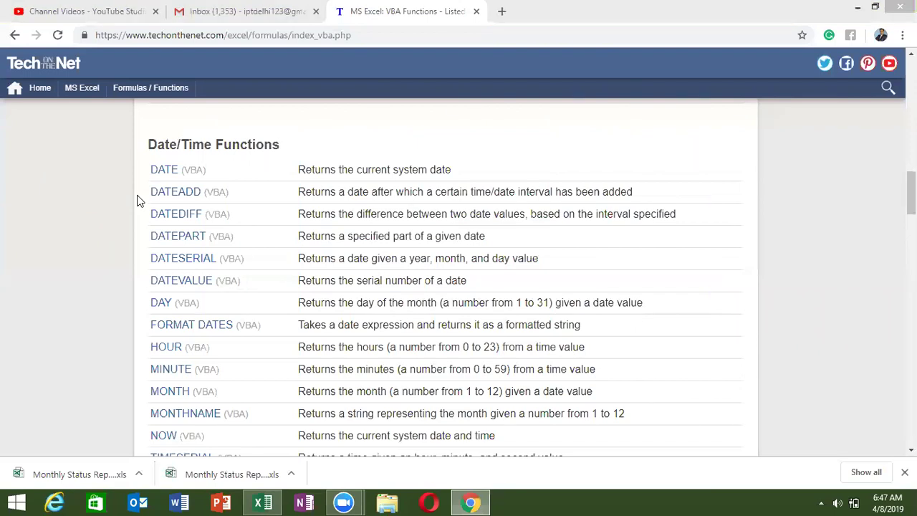
key("alt+Tab")
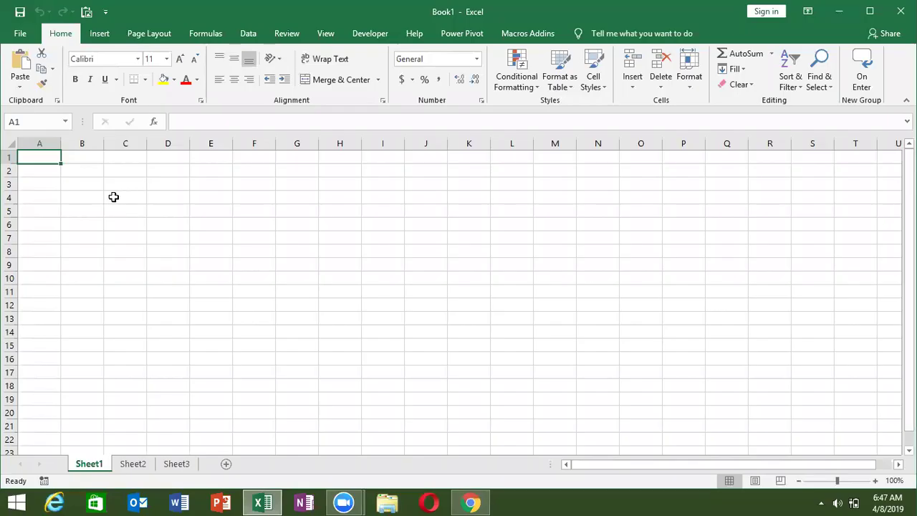
- Enter today's date 4/8/2019 in cell B3 with Ctrl+;
left_click(63, 181)
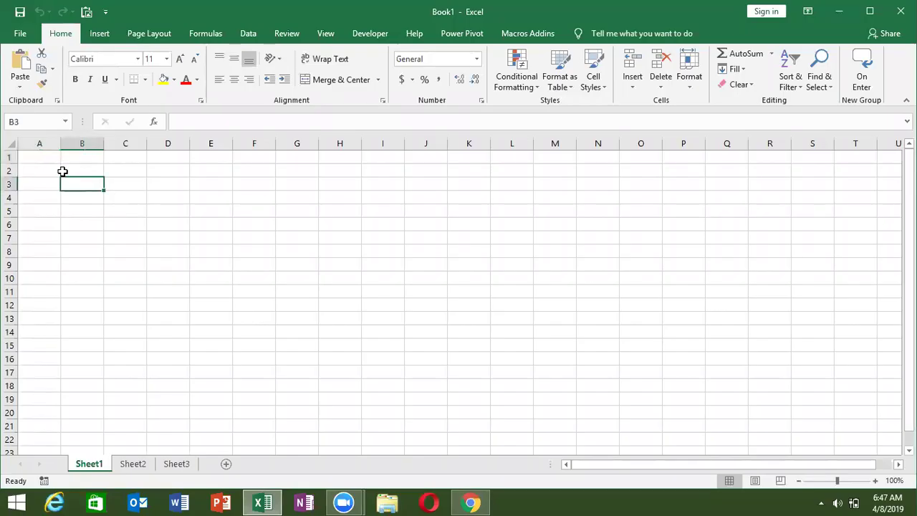
key("ctrl+semicolon")
key("Tab")
- Fill C3, D3 and E3 with 2, 4 and 30, correcting a mistyped first entry
type("2 ")
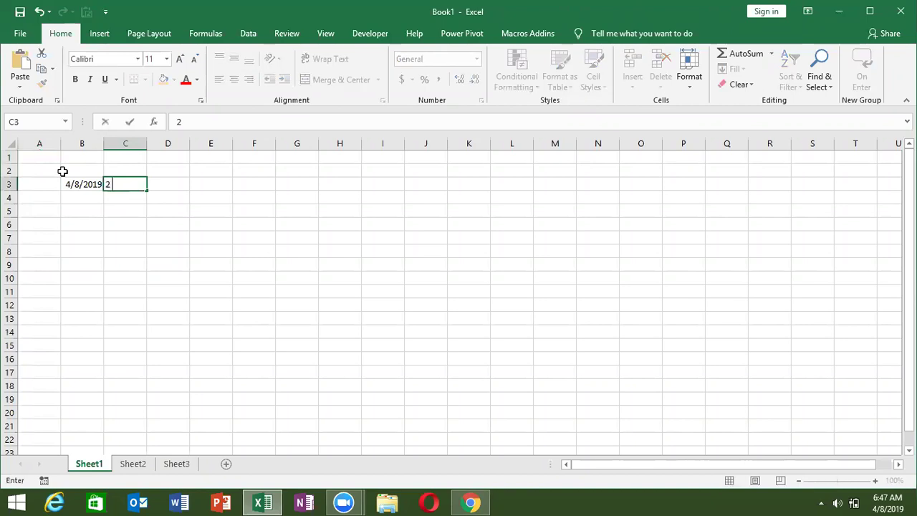
type("4")
type(" 3")
key("Return")
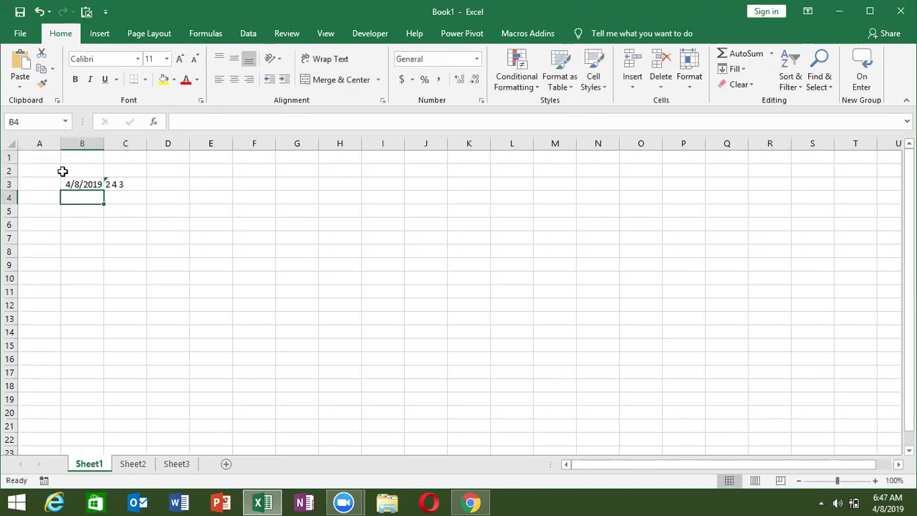
key("Up")
key("Right")
key("Delete")
type("2")
key("Tab")
type("4")
key("Tab")
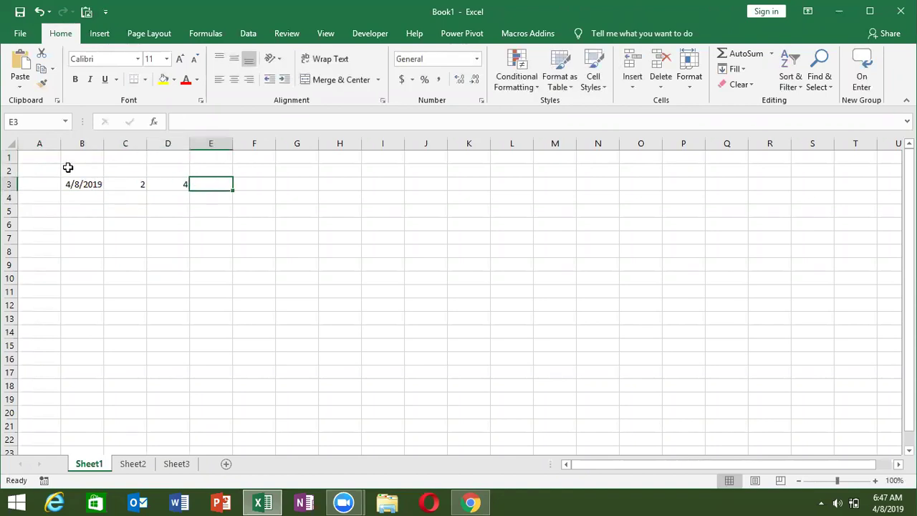
type("30")
key("Return")
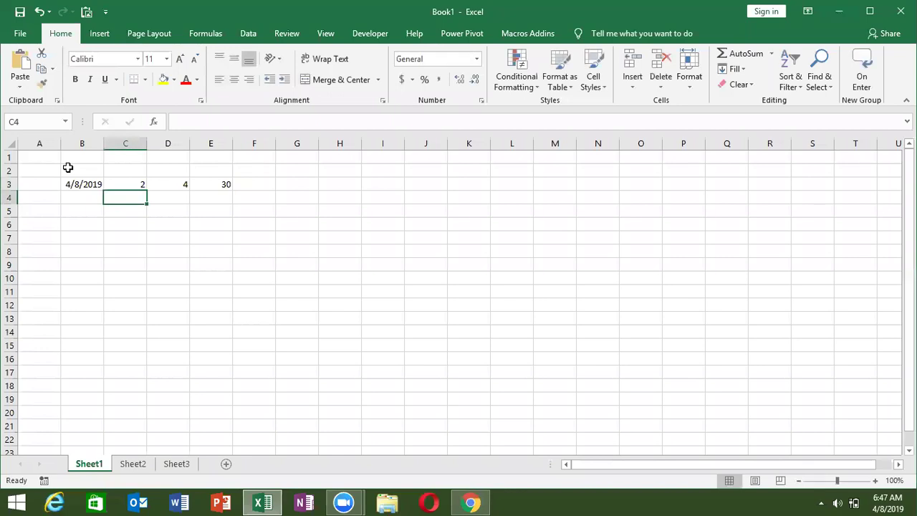
key("Up")
key("Right")
key("Right")
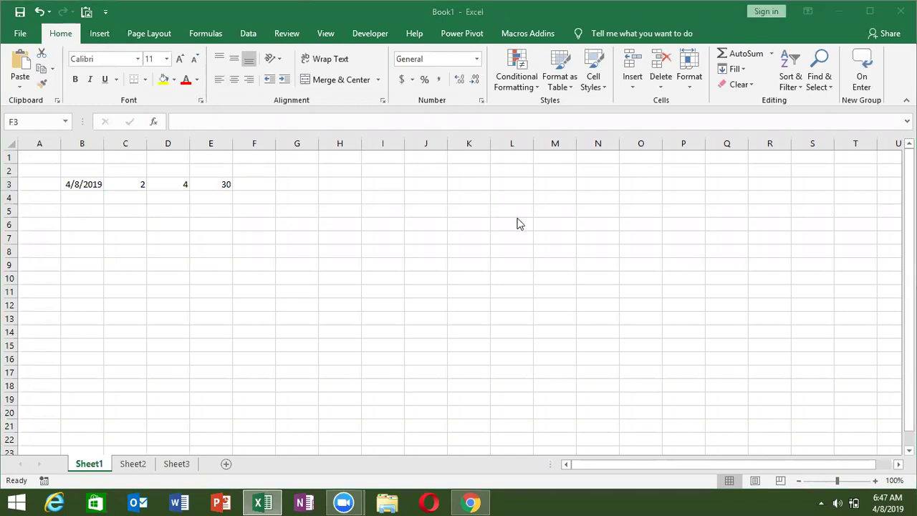
left_click(370, 33)
- Open the Visual Basic editor and insert a new Module1
left_click(21, 86)
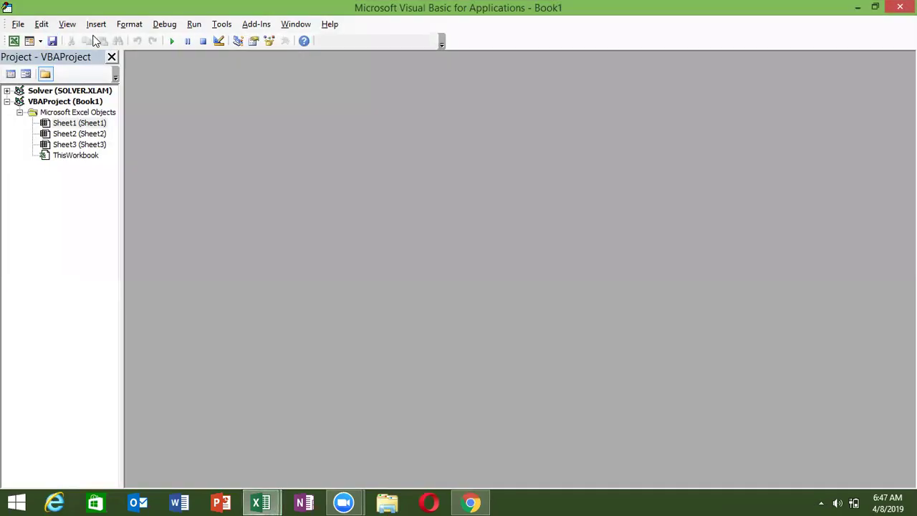
left_click(96, 23)
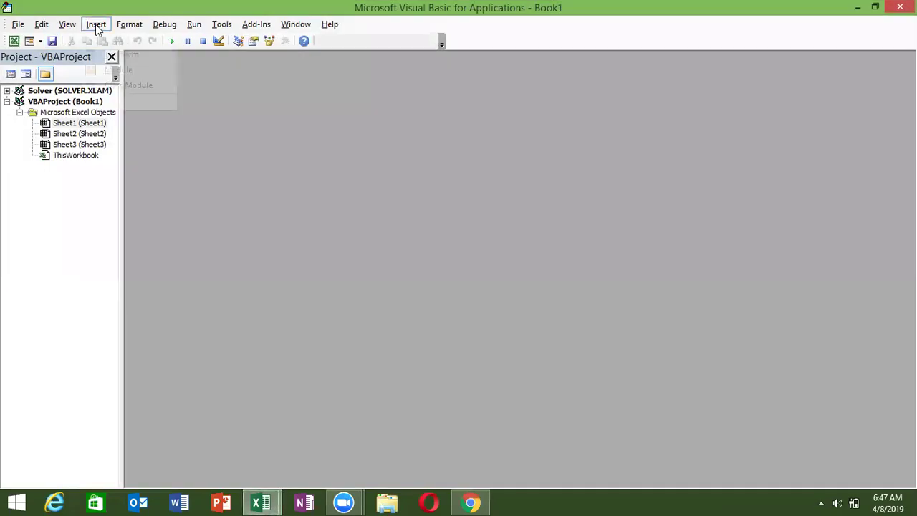
left_click(101, 72)
- Start the header Function Datead(n As Date, y As Long
type("function ")
type("rr")
key("BackSpace")
key("BackSpace")
type("Dance")
key("BackSpace")
key("BackSpace")
key("BackSpace")
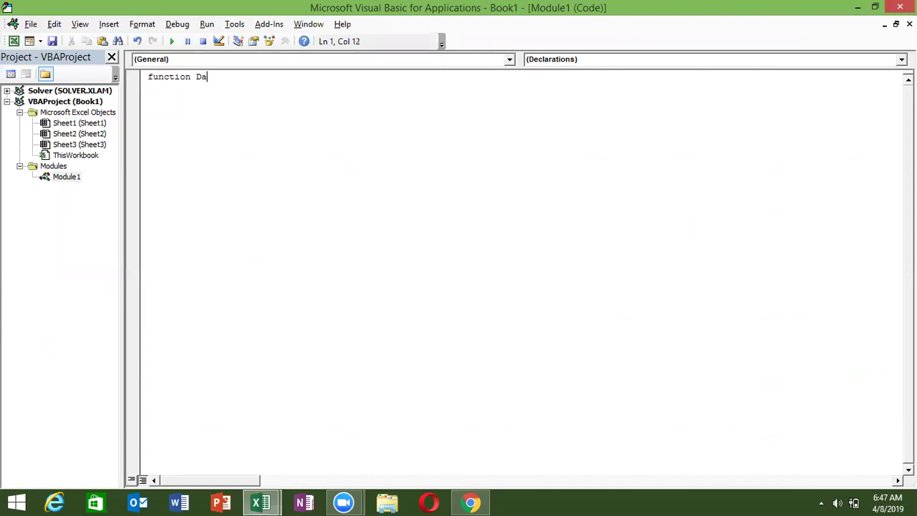
type("tead")
type("(n as ")
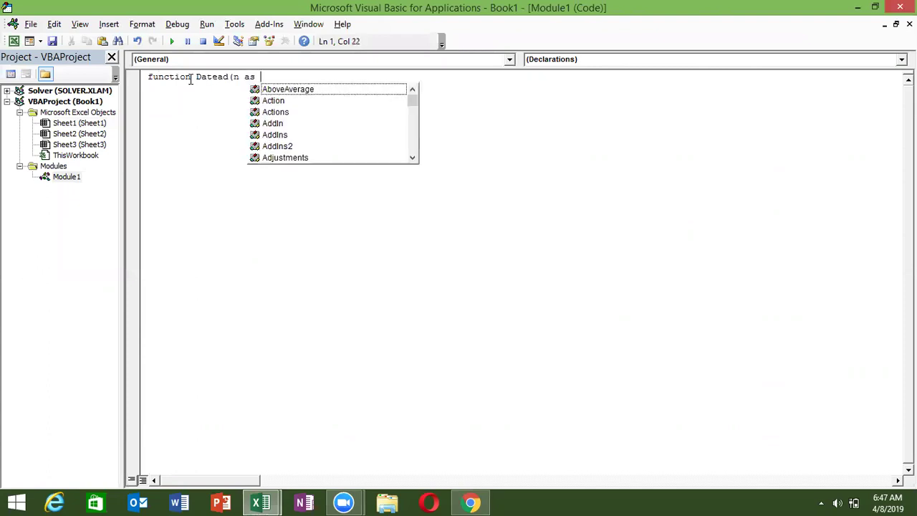
type("date")
key("Tab")
type(",")
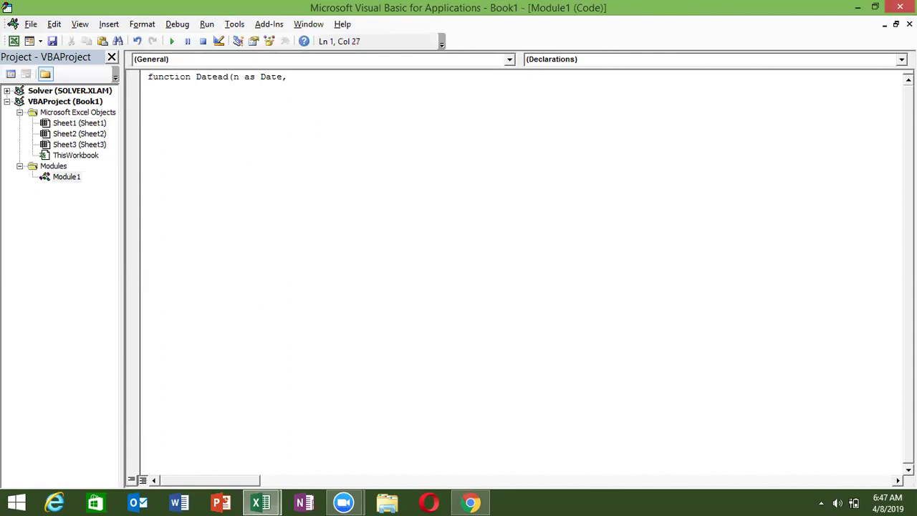
type("y")
key("BackSpace")
type("as lon")
key("Tab")
- Add m As Byte and d As Byte arguments and close the Datead header
type(",")
type("m as ")
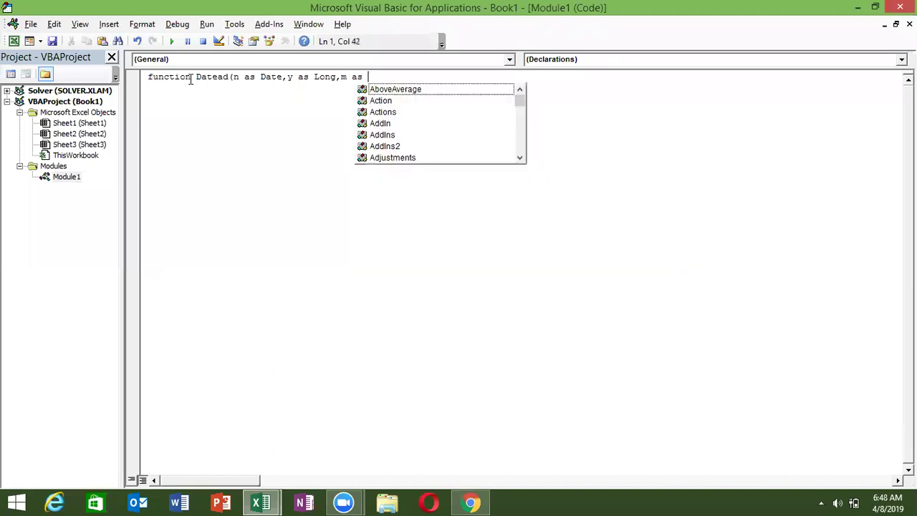
type("by")
key("BackSpace")
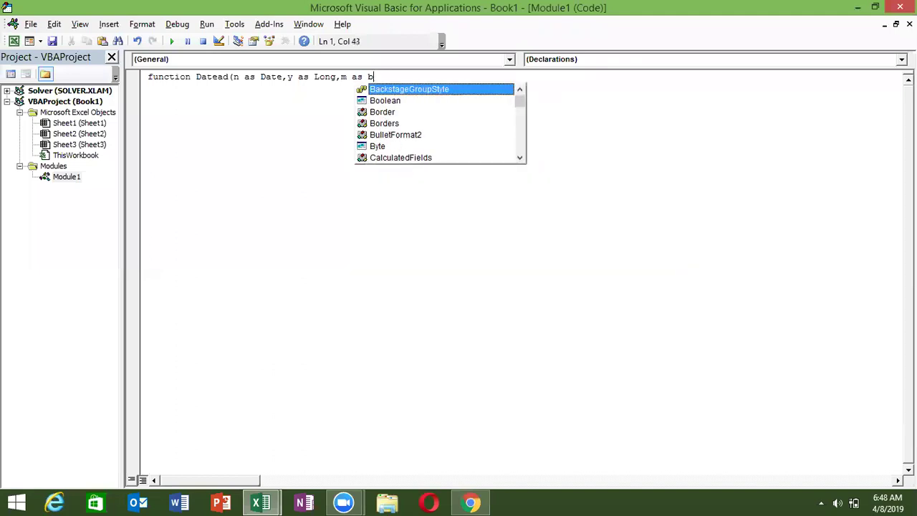
type("y")
key("Tab")
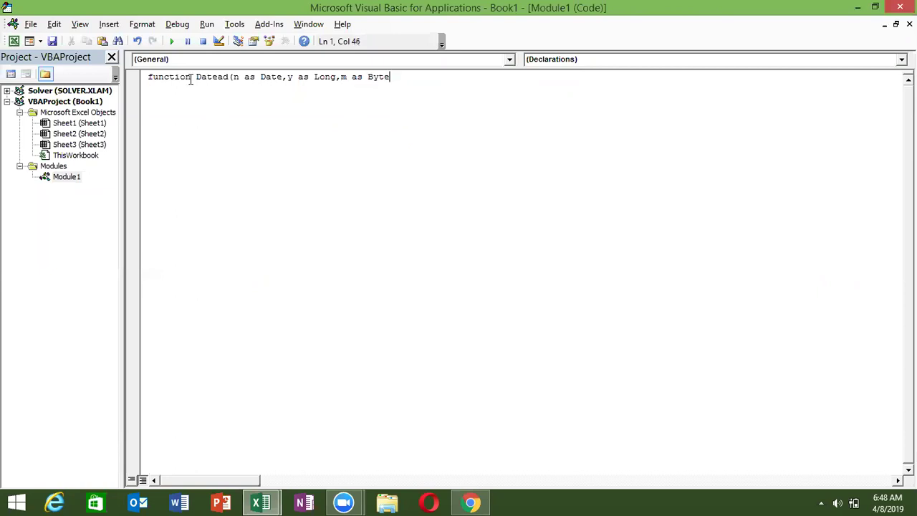
type(",")
type("d as ")
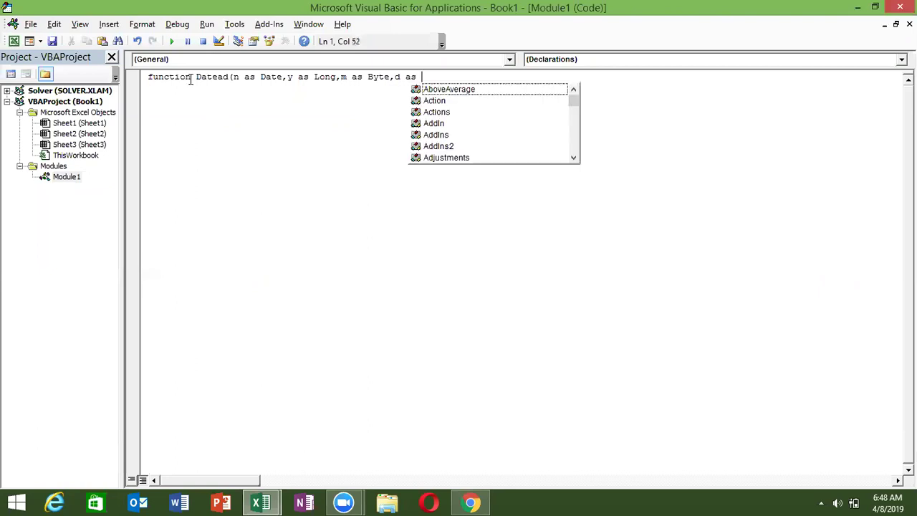
type("By")
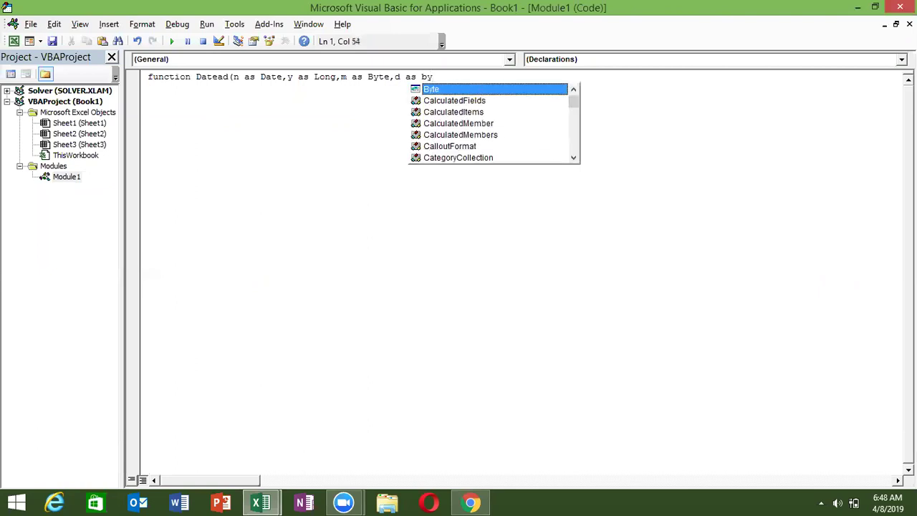
key("Tab")
type(")")
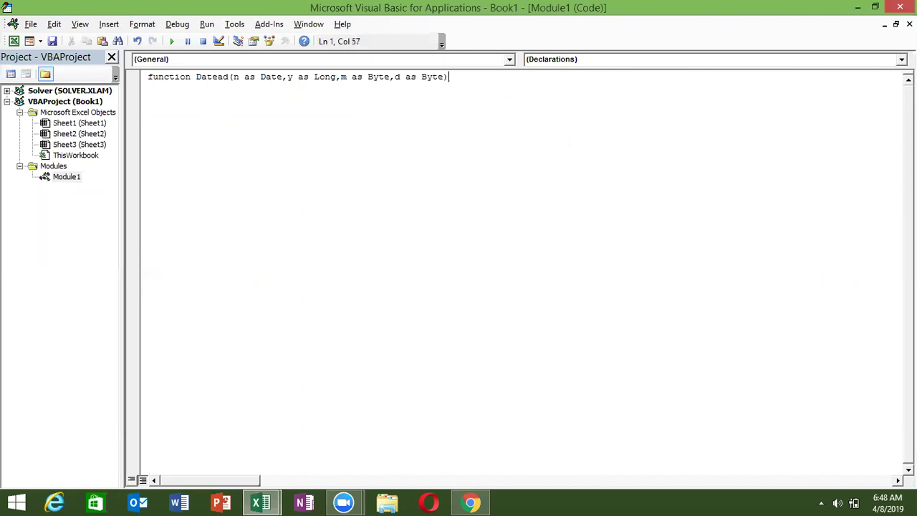
key("Return")
key("Return")
key("Return")
key("Return")
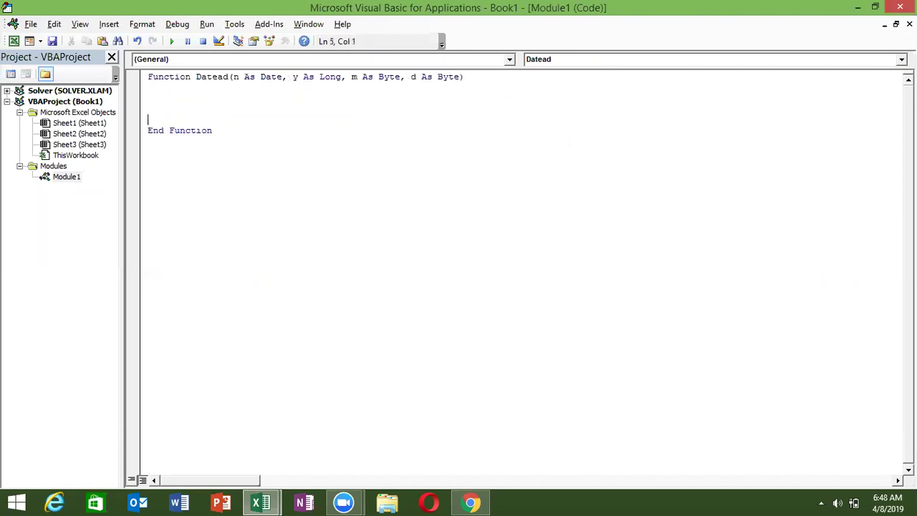
- Enter =Datead(B3,C3,D3,E3) in cell F3, which returns 0
key("Up")
key("Up")
key("Up")
key("alt+F11")
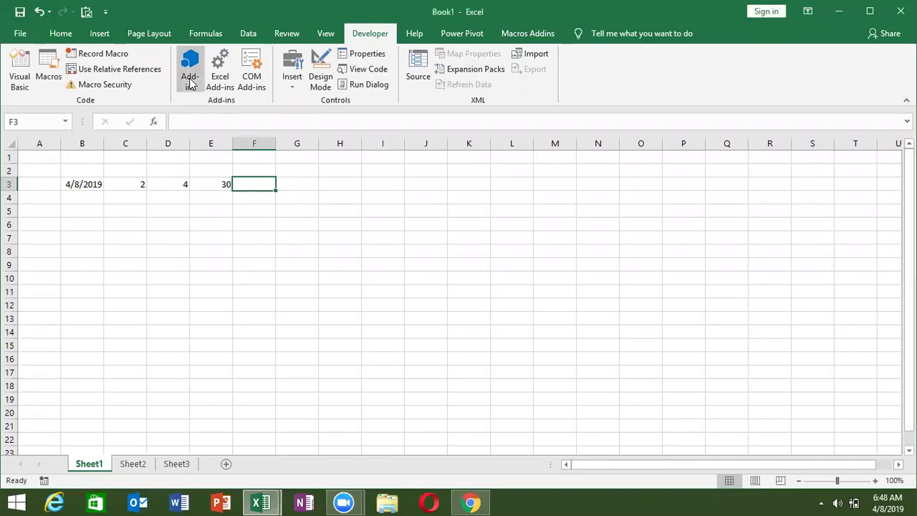
type("=")
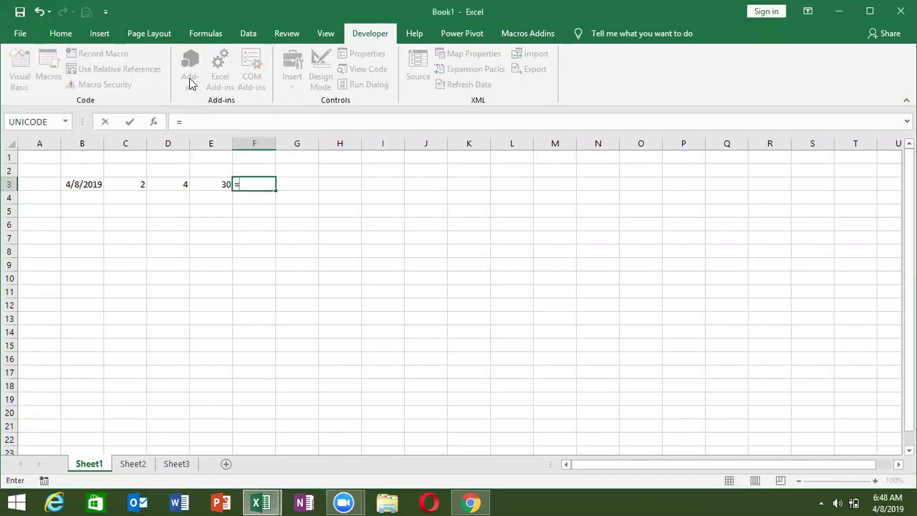
type("da")
key("Down")
key("Tab")
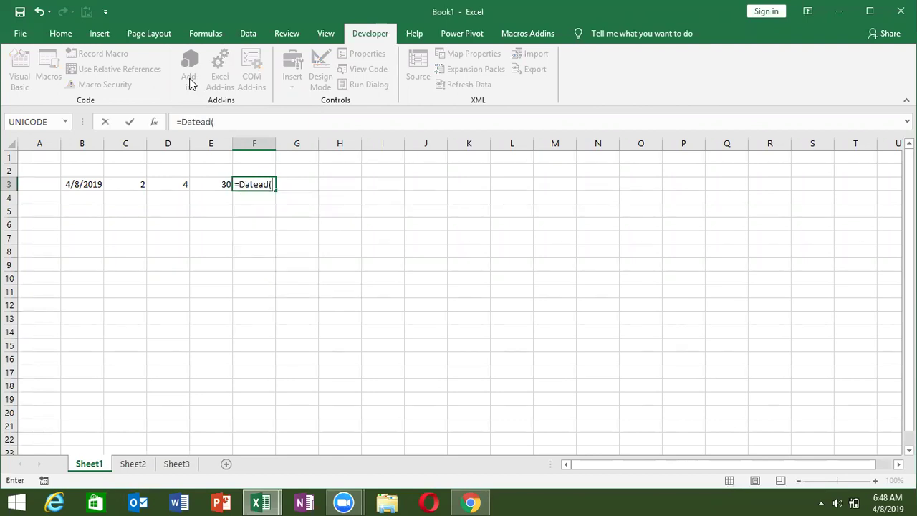
key("Left")
key("Left")
key("Left")
key("Left")
type(",")
key("Left")
key("Left")
key("Left")
type(",")
key("Left")
key("Left")
type(",")
key("Left")
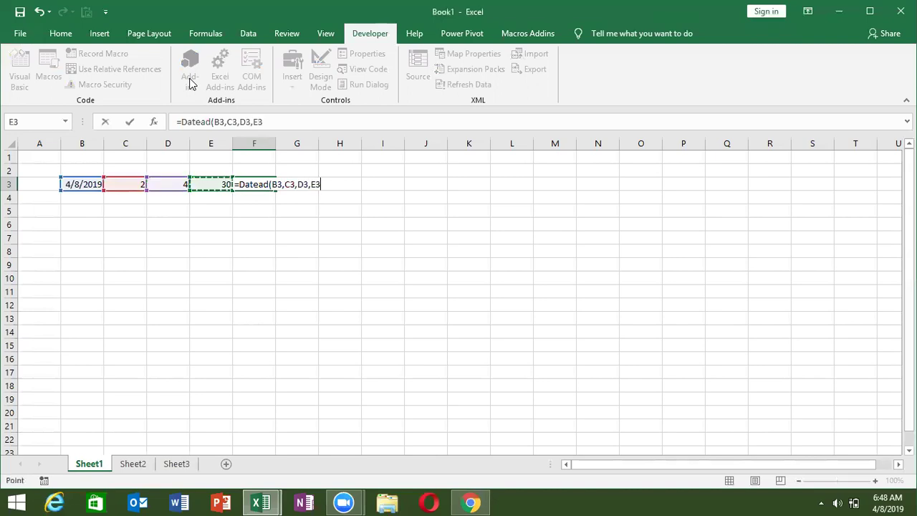
key("Return")
key("Up")
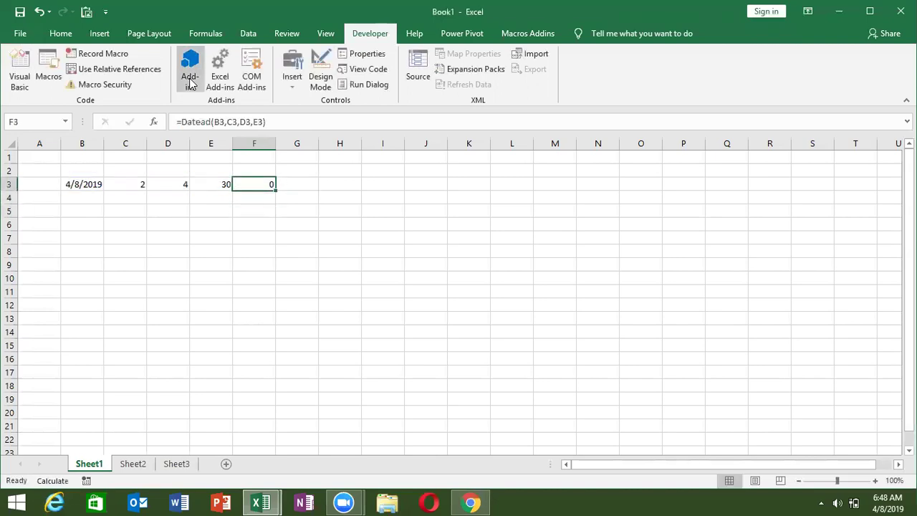
- Add a blank line inside the Datead body, then bring up the TechOnTheNet page in Chrome
key("alt+F11")
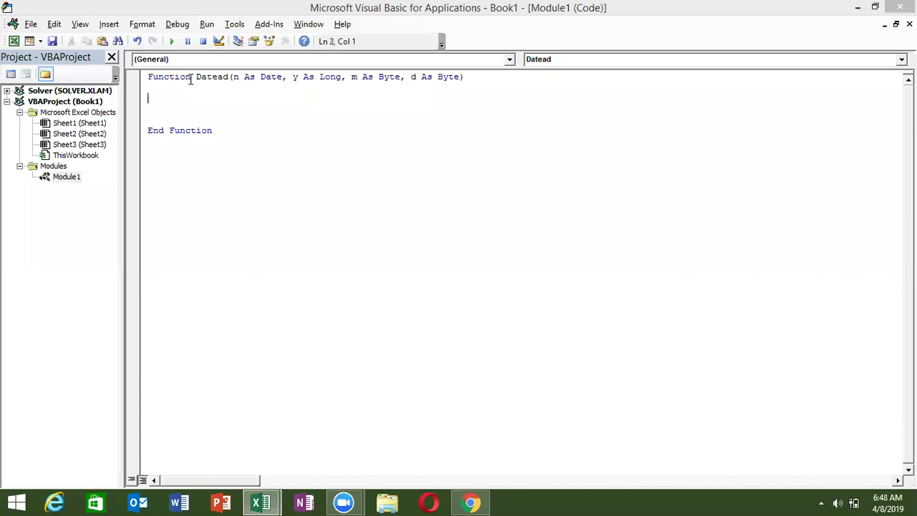
key("Return")
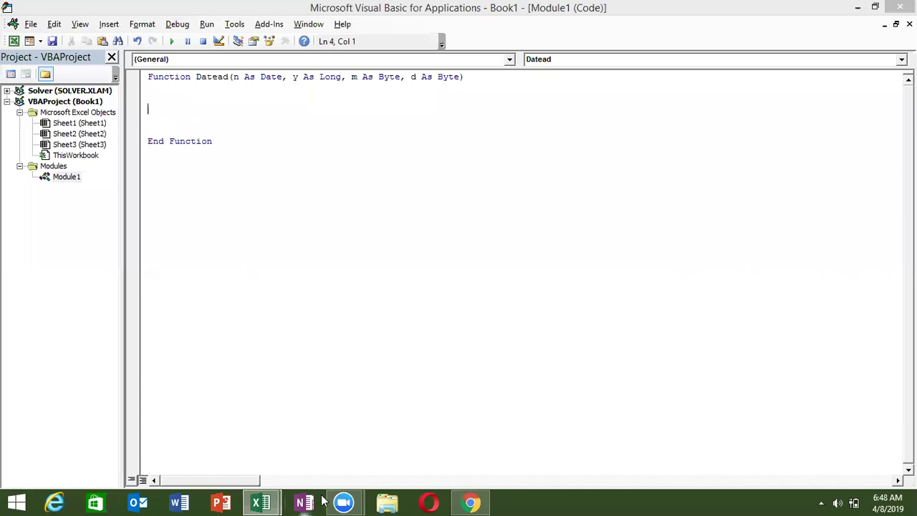
key("alt+F11")
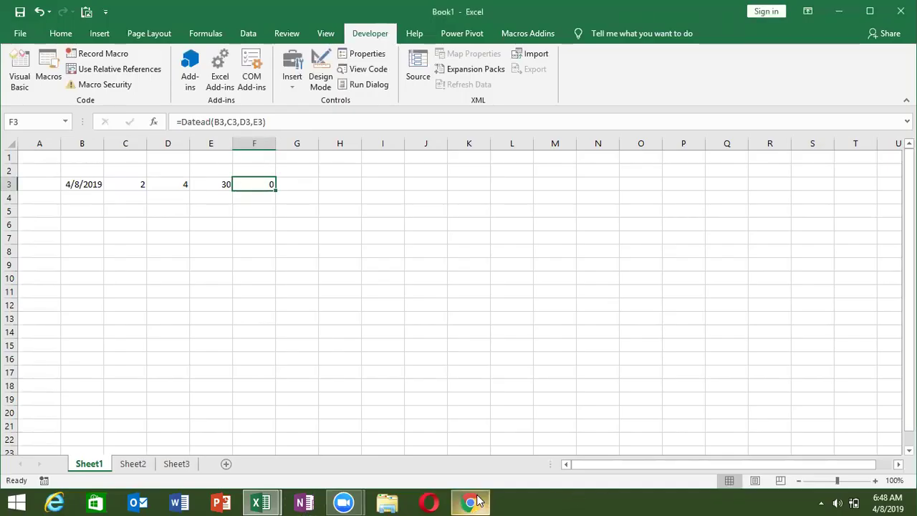
left_click(473, 501)
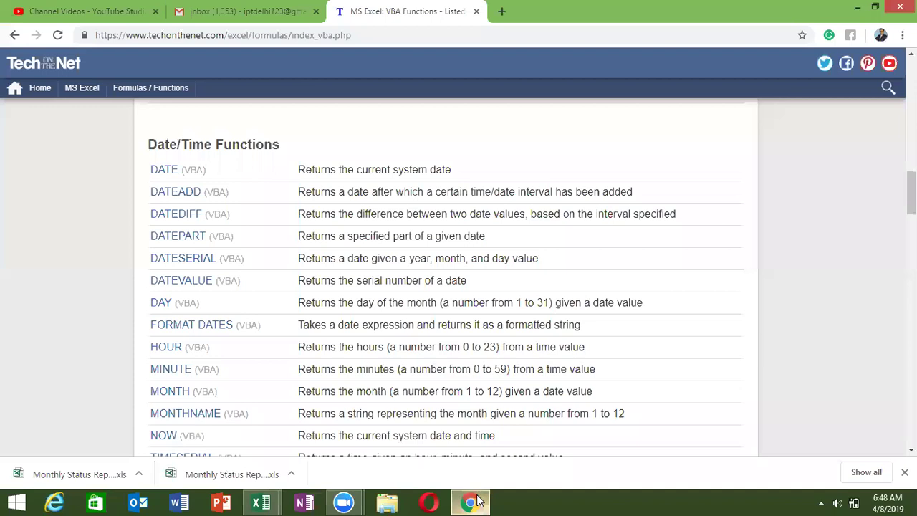
- Open the DATEADD reference link in a new Chrome tab and switch to it
right_click(183, 190)
left_click(208, 204)
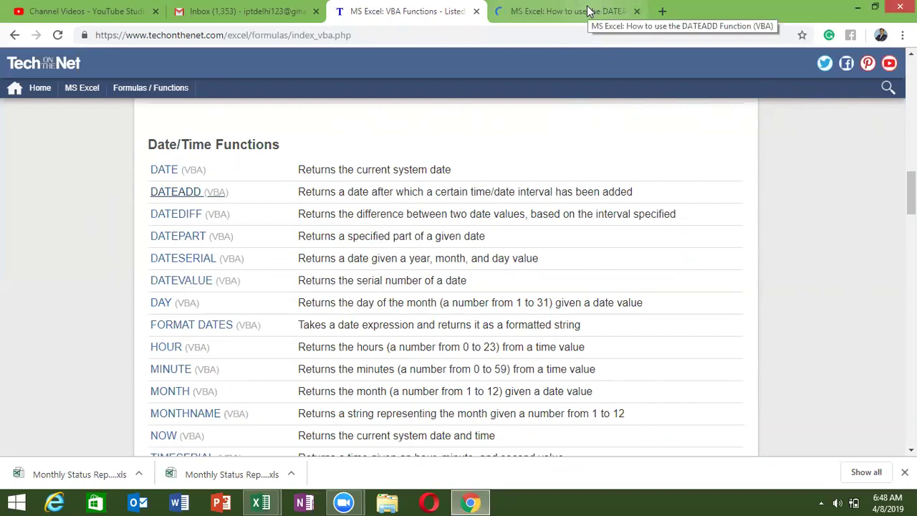
left_click(588, 11)
- Review the DateAdd examples, selecting the yyyy interval and date 22/11/2003, then return to Excel
scroll(472, 314, "down", 3)
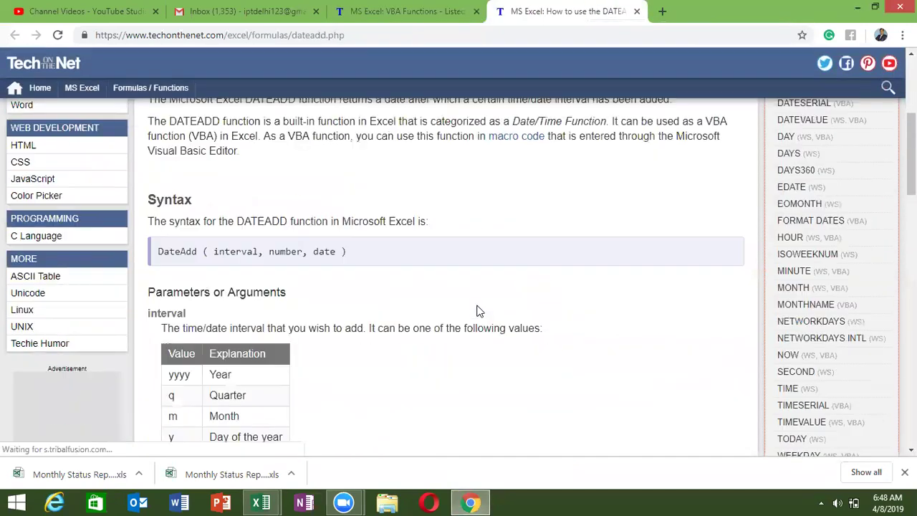
scroll(471, 310, "down", 2)
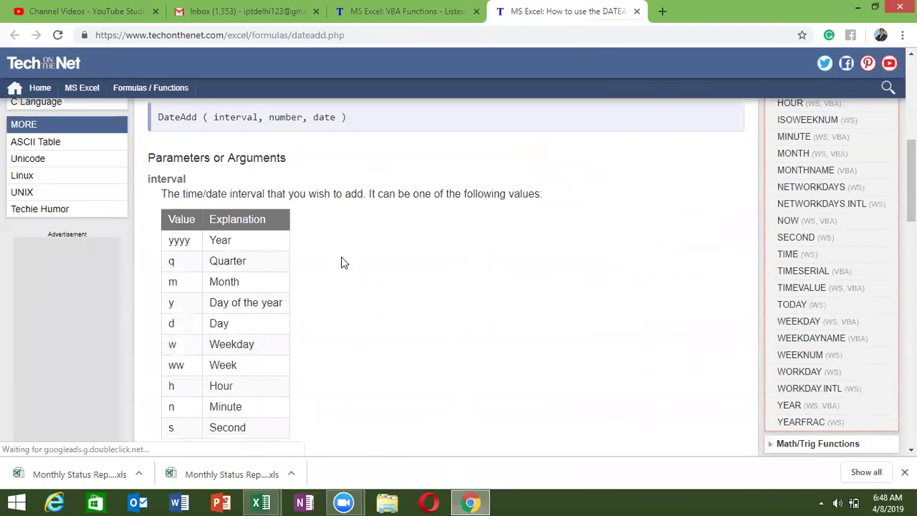
scroll(341, 256, "down", 4)
scroll(341, 255, "down", 1)
scroll(341, 260, "down", 2)
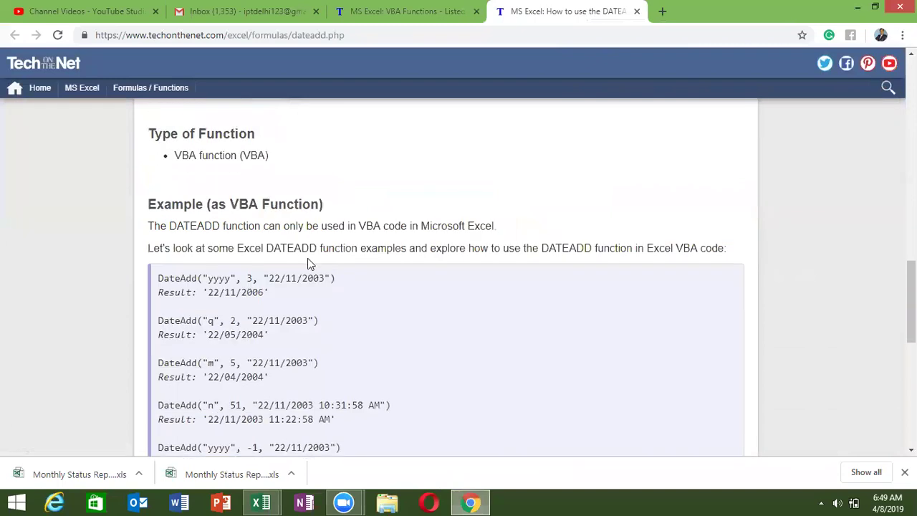
double_click(188, 281)
double_click(220, 281)
double_click(255, 279)
left_click(287, 273)
double_click(287, 275)
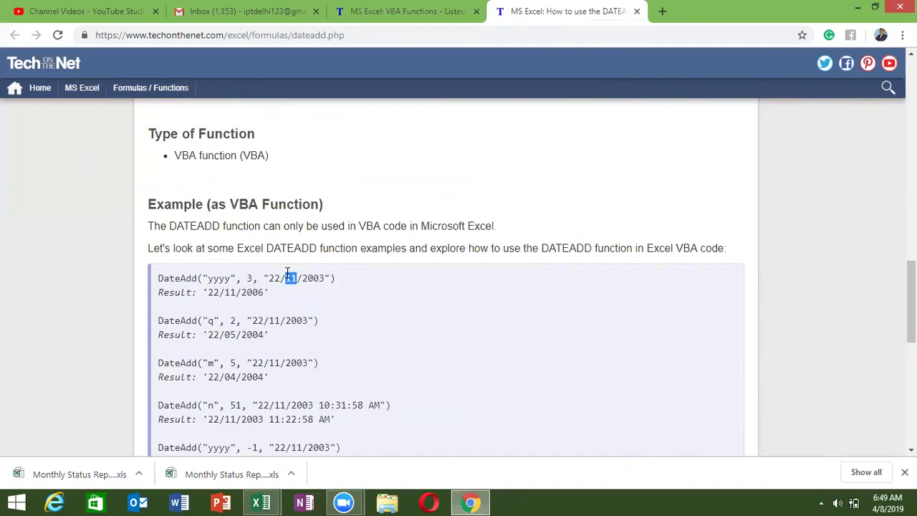
double_click(174, 280)
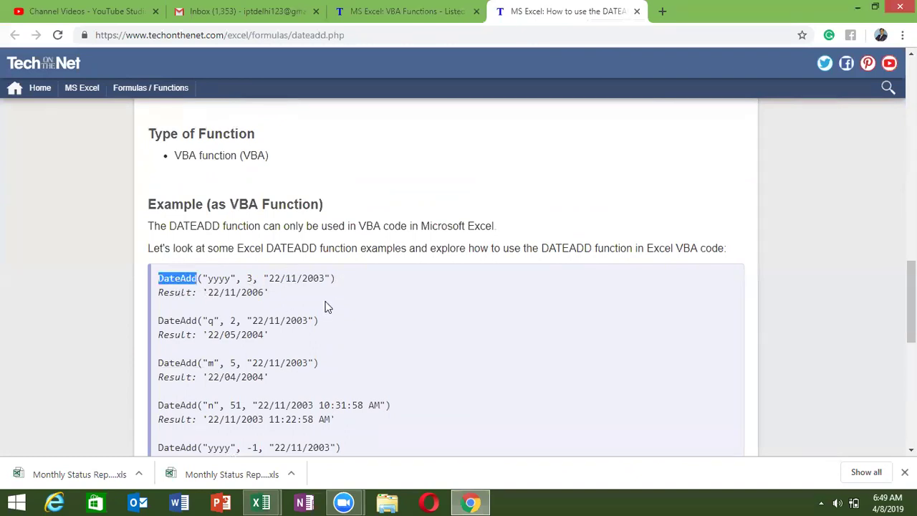
left_click_drag(325, 279, 264, 279)
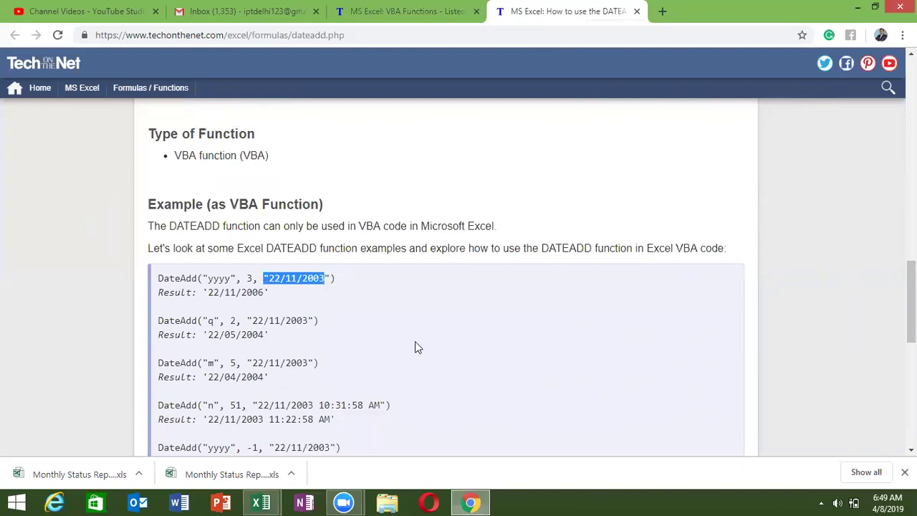
key("alt+Tab")
- Declare Dim r As Date and add r = DateAdd("yyyy", y, n) in Datead
key("alt+Tab")
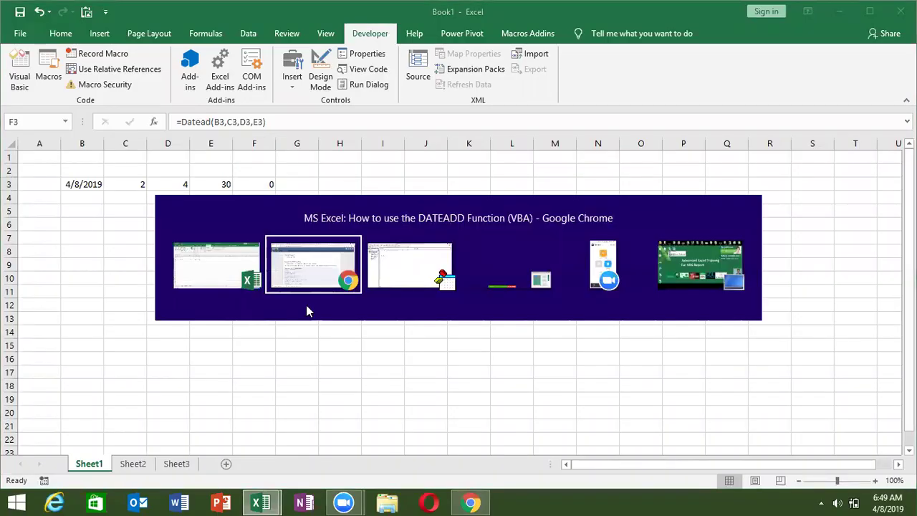
key("alt+Tab")
key("Up")
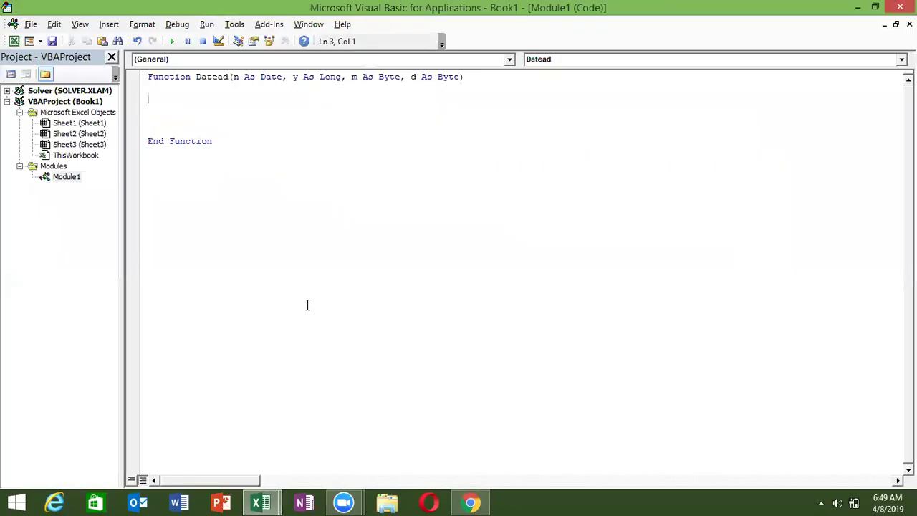
type("dim ")
type("r as")
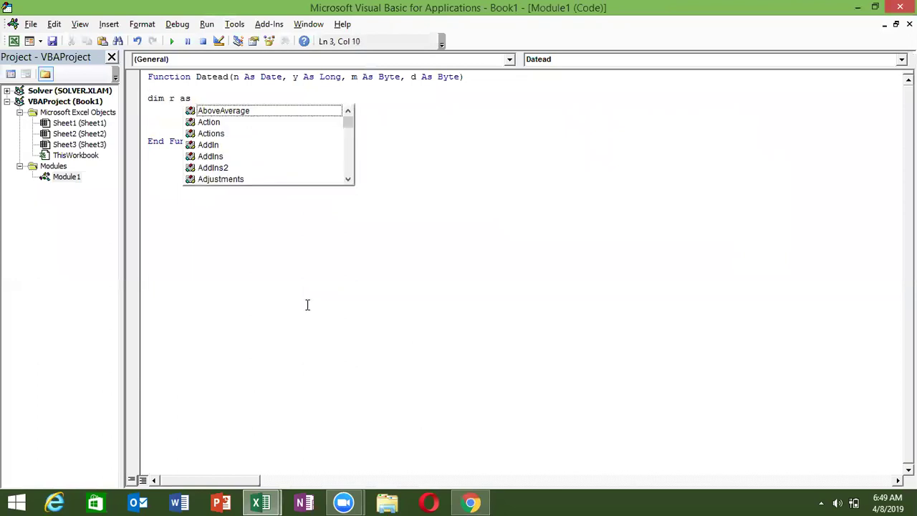
type("date")
key("Return")
key("Return")
type("r=dateadd")
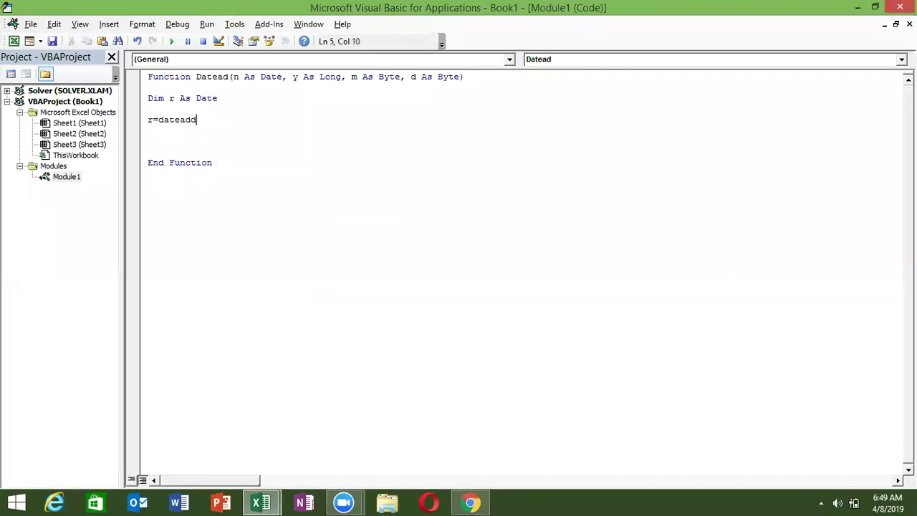
type("(\"yyyy\",")
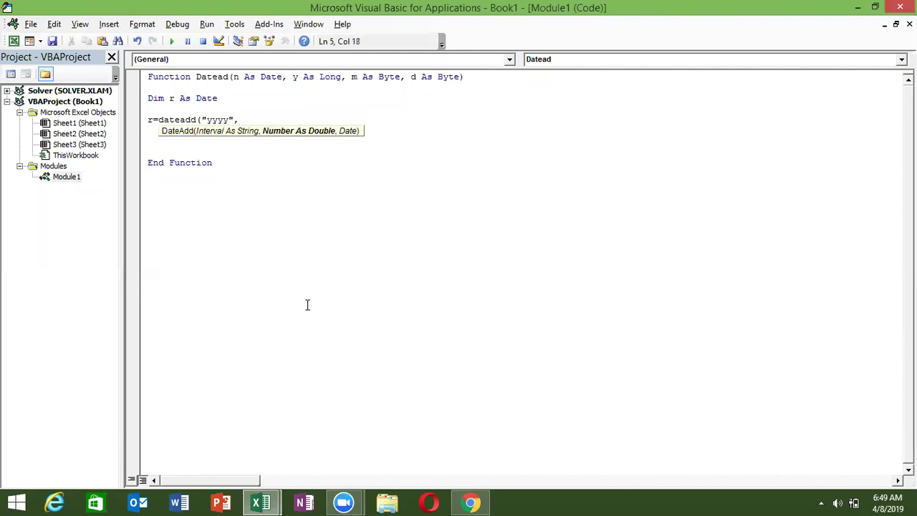
type("y,")
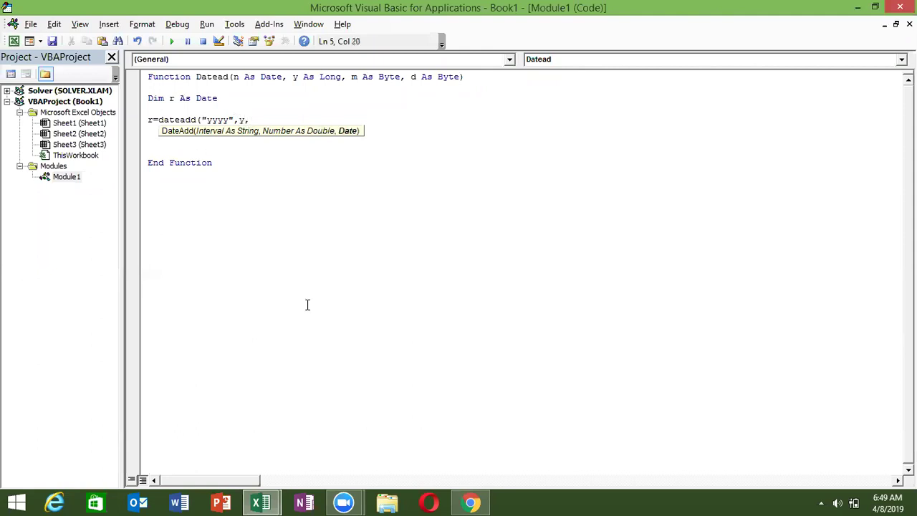
type("n")
type(")")
key("Return")
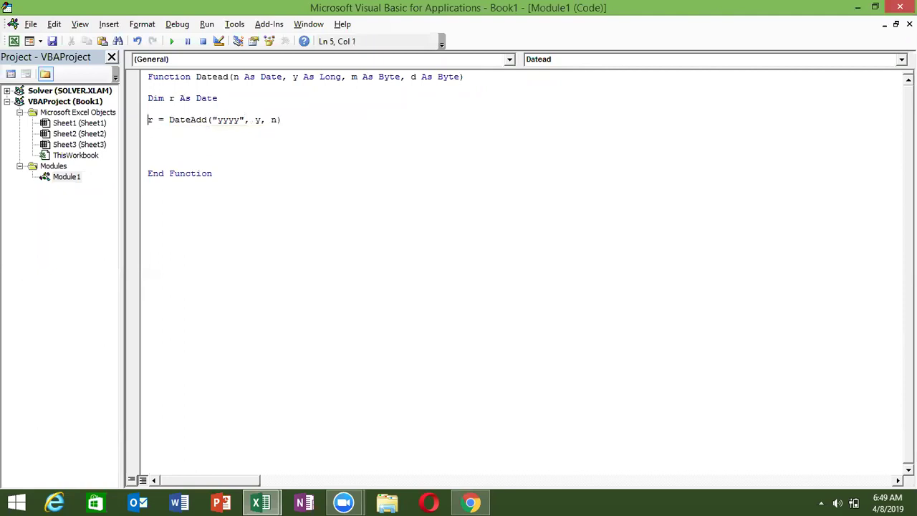
- Duplicate the DateAdd line and edit the copy to r = DateAdd("m", m, y)
key("shift+Down")
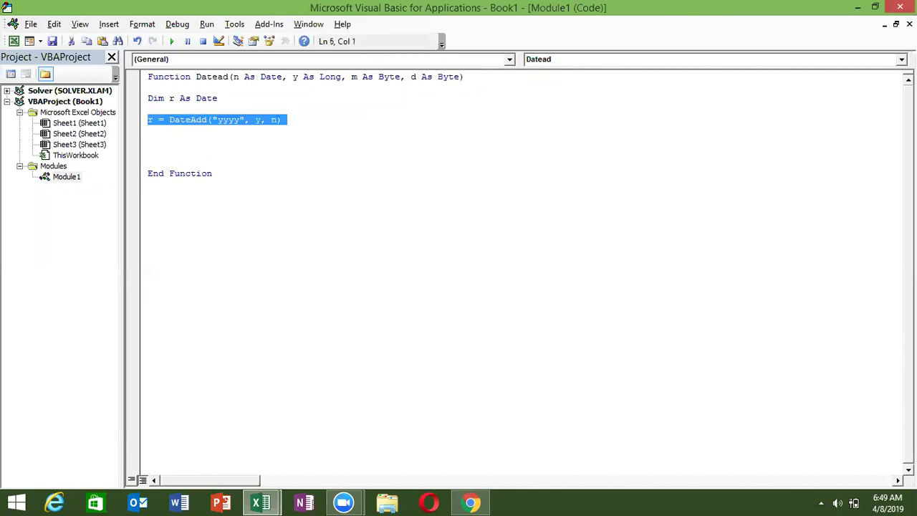
key("ctrl+c")
key("ctrl+v")
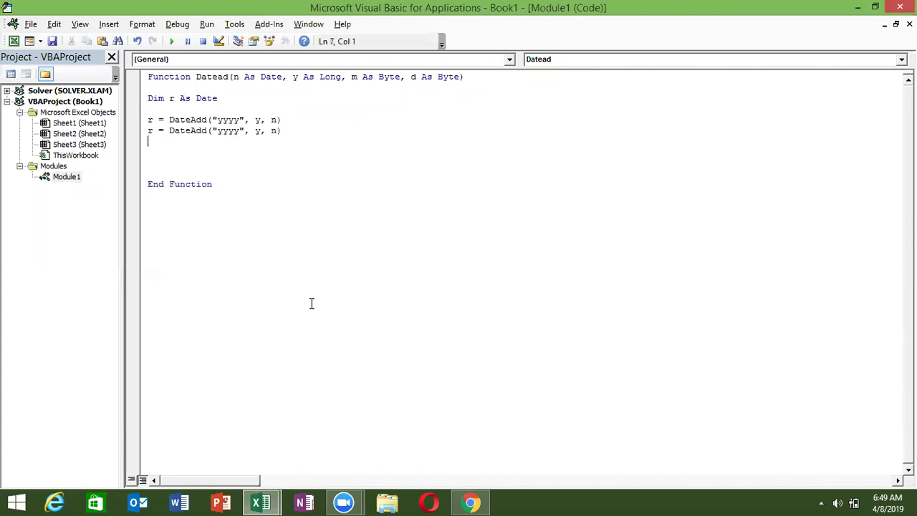
double_click(274, 130)
type("y")
left_click(254, 132)
double_click(255, 132)
type("m")
double_click(236, 133)
type("m")
- Recheck the DATEADD reference in Chrome and return to the month line in the code
key("alt+F11")
key("alt+Tab")
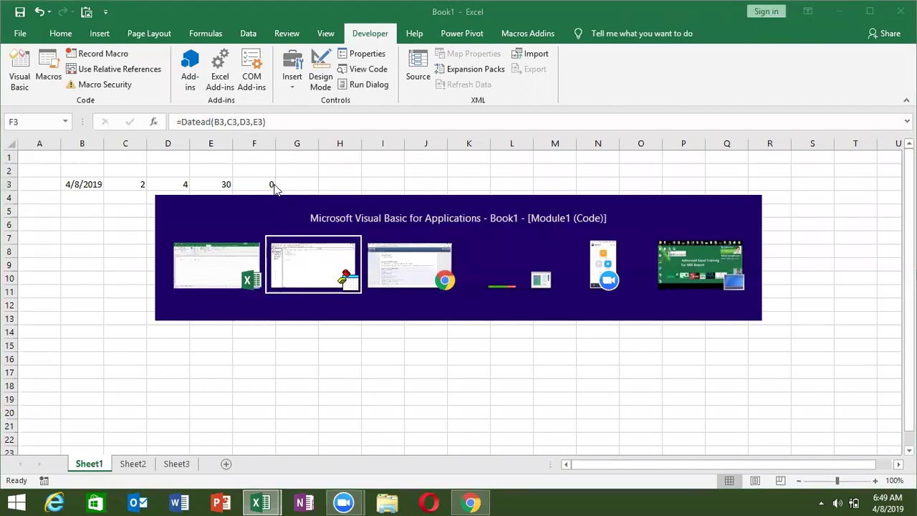
key("alt+Tab")
scroll(290, 206, "down", 2)
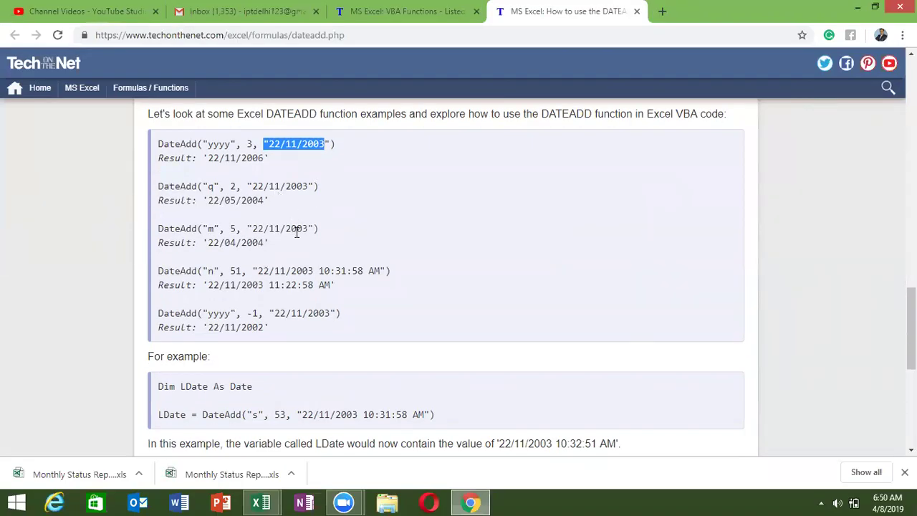
key("alt+Tab")
key("alt+Tab")
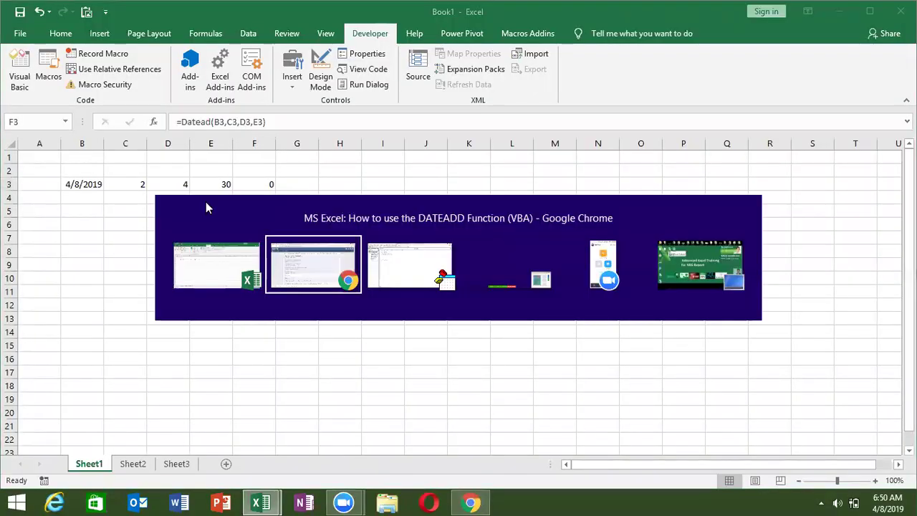
key("alt+Tab")
key("alt+Tab")
key("BackSpace")
key("Down")
key("Up")
key("Left")
key("Left")
key("Left")
key("Left")
key("Left")
key("Left")
key("Left")
key("Left")
- Edit the month line to r = DateAdd("m", m, , r)
left_click(283, 119)
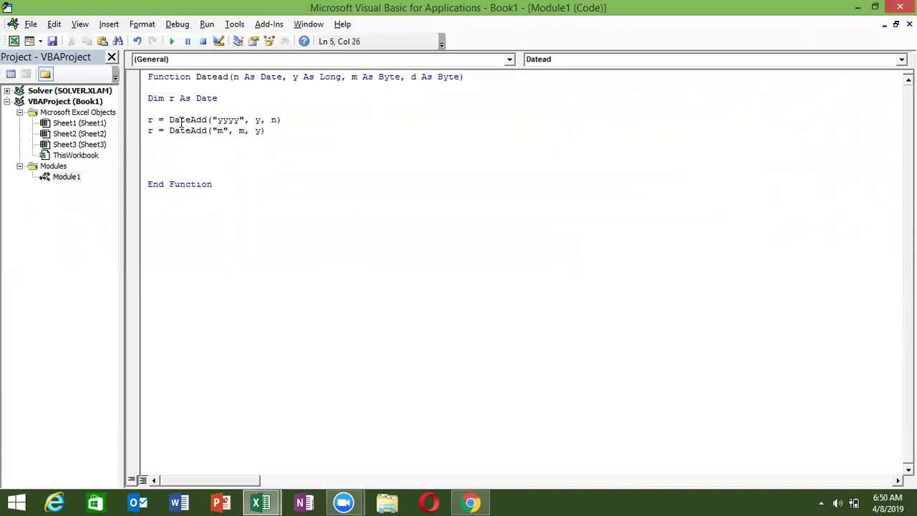
double_click(258, 131)
type(",")
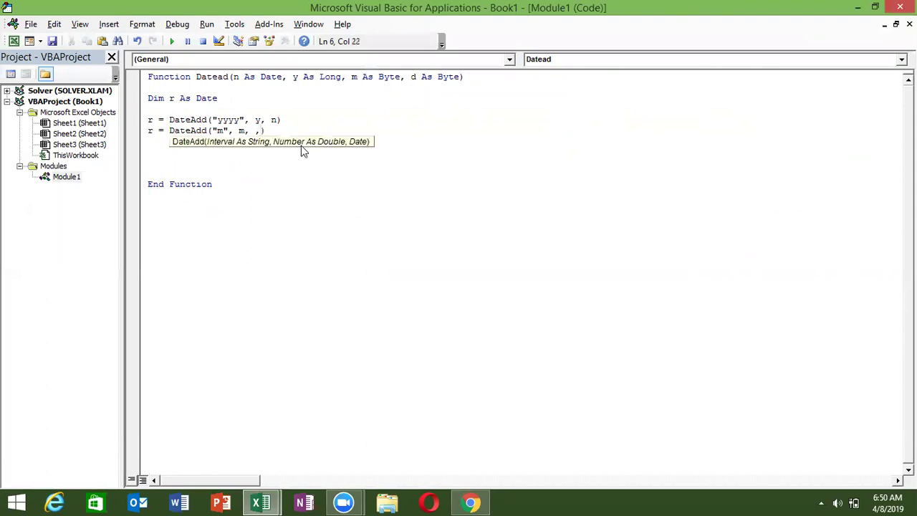
type("r")
left_click(301, 145)
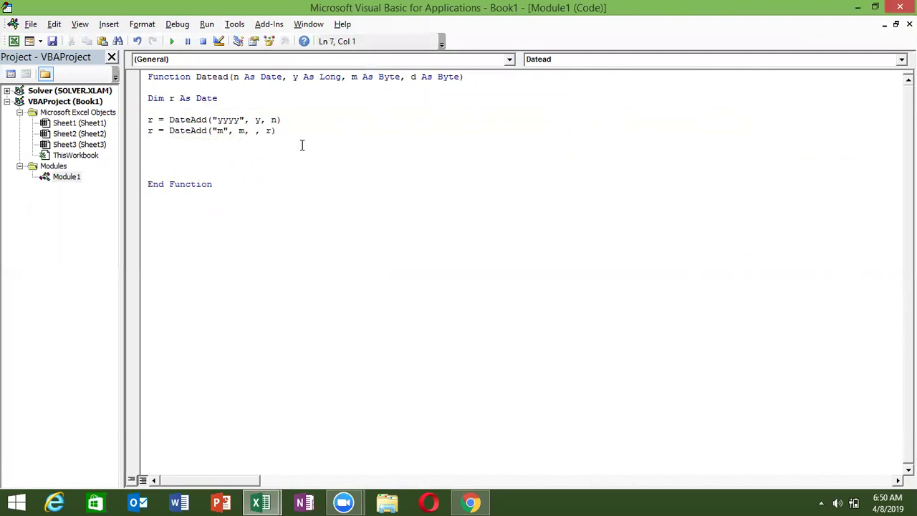
key("Left")
key("Left")
key("Left")
- Copy the month line into a new line directly below it
key("shift+Right")
key("Up")
key("End")
key("shift+Down")
key("ctrl+c")
key("Down")
key("ctrl+v")
left_click(154, 141)
key("Delete")
- Change the copied line to r = DateAdd("d", d, , r)
double_click(221, 141)
type("d")
double_click(242, 141)
type("d")
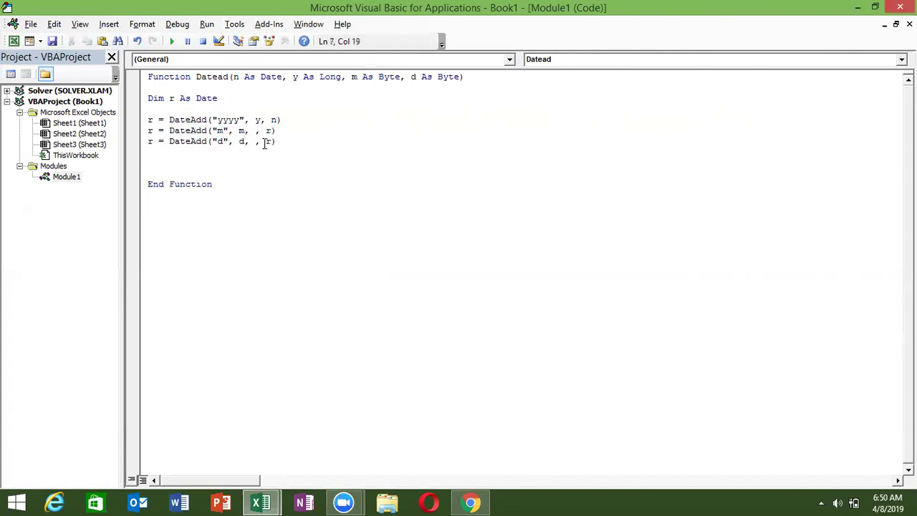
double_click(270, 141)
- Add the return statement Datead = r below the DateAdd lines
left_click(208, 162)
key("Home")
type("Datea")
type("d=")
type("r")
- Finish Datead with 'Datead = r', recalculate F3, and dismiss the 'Argument not optional' compile error
left_click(190, 119)
key("alt+F11")
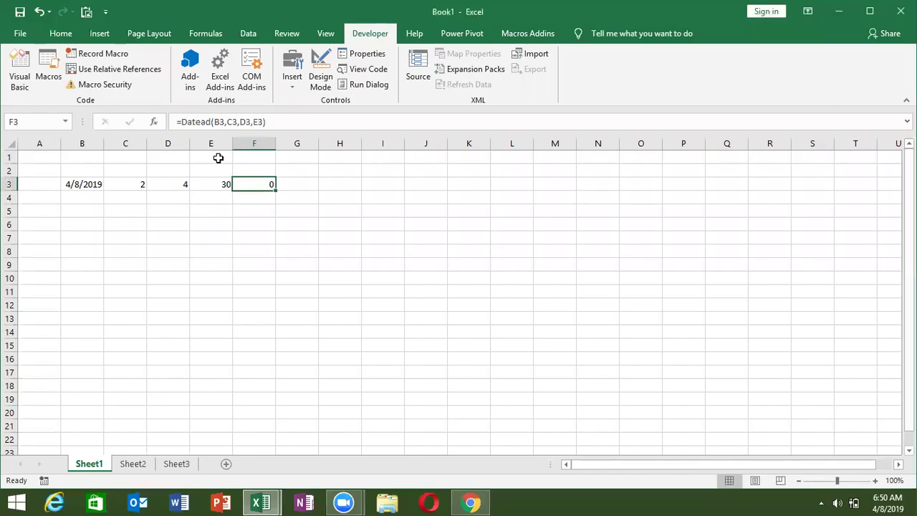
key("F2")
key("Return")
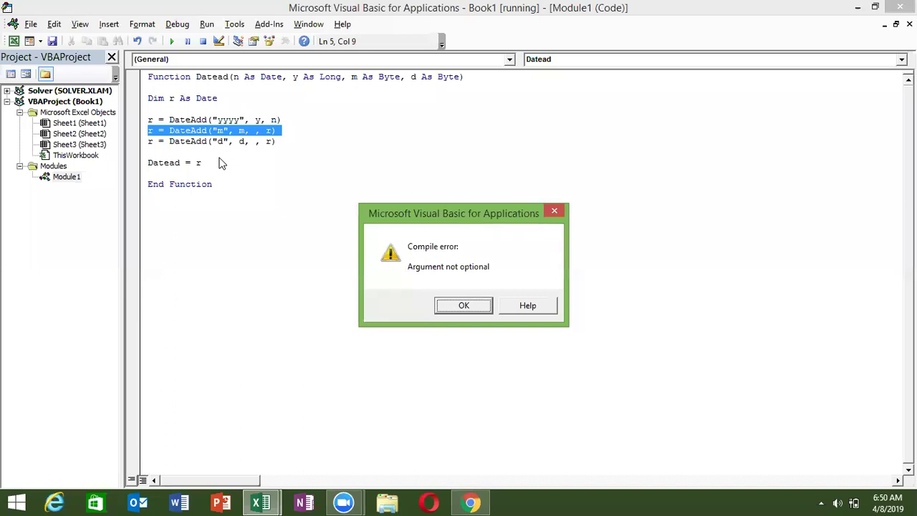
key("Return")
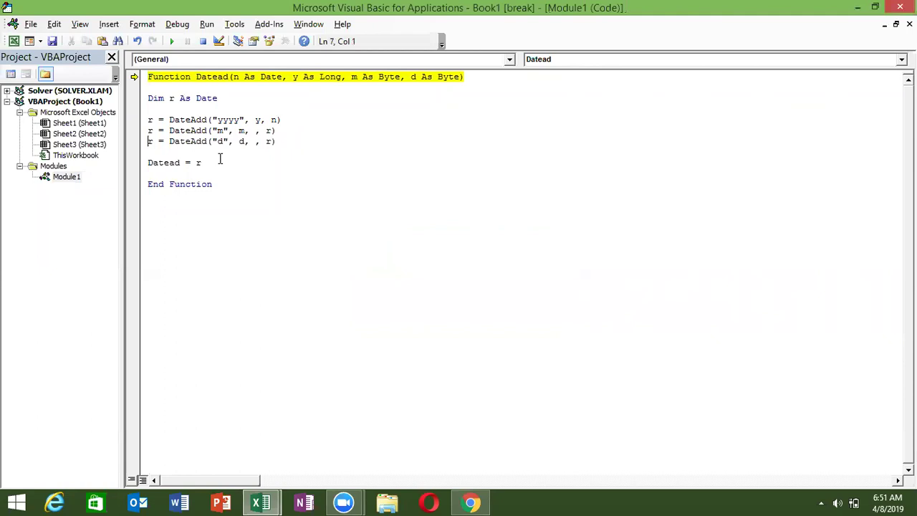
- Inspect the yyyy and month DateAdd lines in Datead, then return to the DATEADD examples
key("Up")
key("Right")
key("Right")
key("Right")
key("Right")
key("Right")
key("Right")
key("Right")
key("Right")
key("Right")
key("Right")
key("Right")
key("End")
key("Right")
key("Right")
key("Right")
key("Up")
key("Up")
key("Down")
key("Down")
key("End")
key("shift+Left")
key("shift+Left")
key("shift+Left")
key("shift+Left")
key("shift+Left")
key("shift+Left")
key("shift+Left")
key("shift+Left")
key("shift+Left")
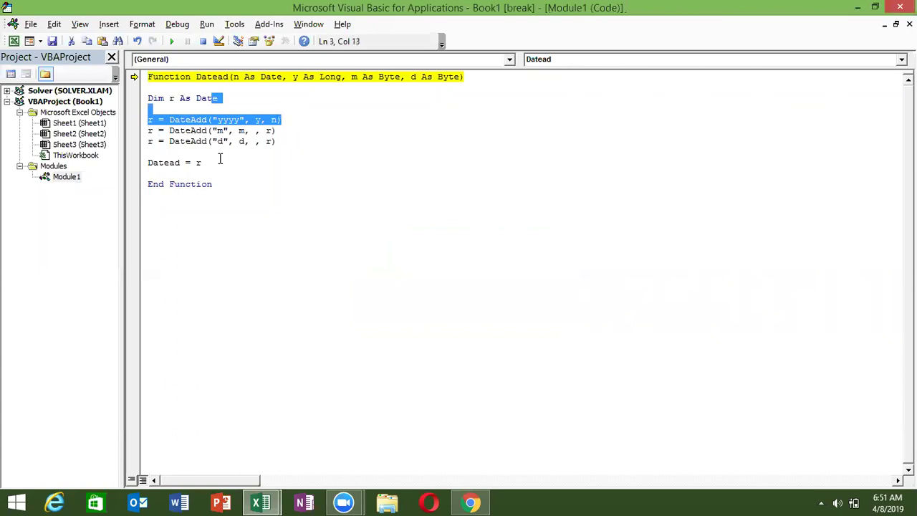
key("Down")
key("Down")
key("Down")
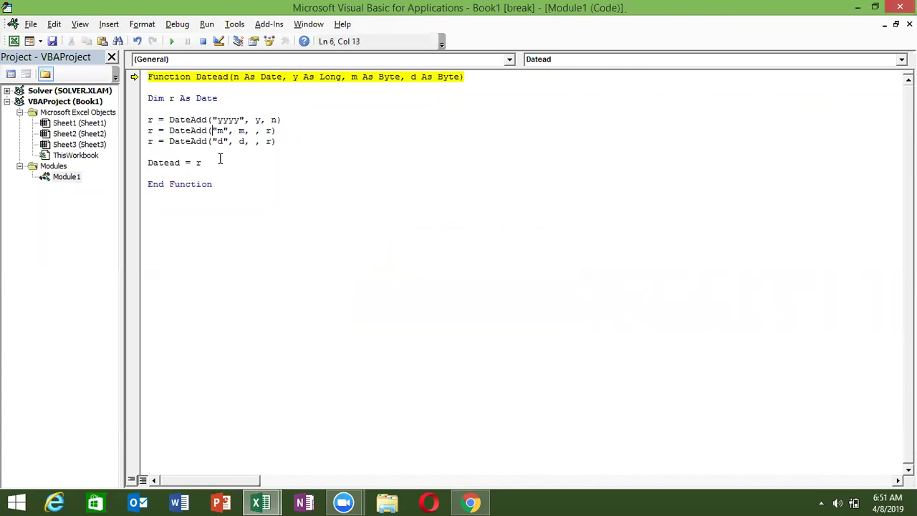
key("alt+Tab")
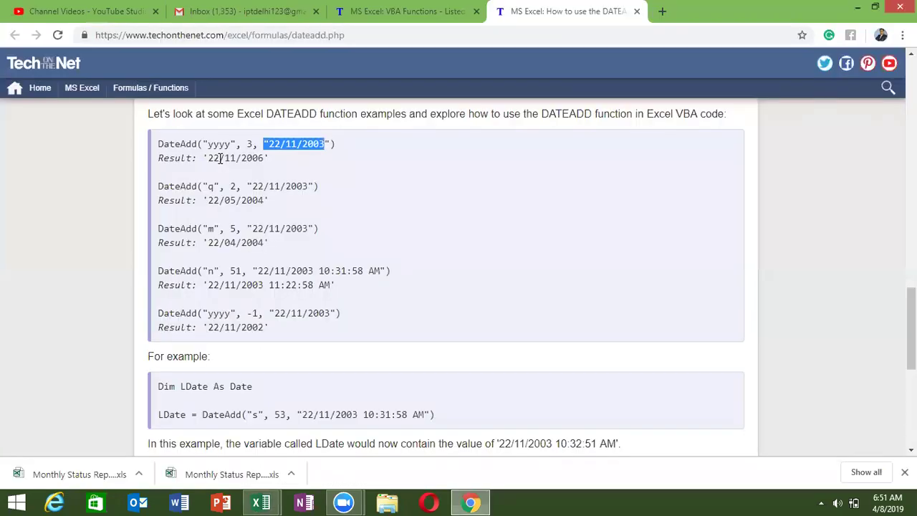
- Study the interval and date parts of the DateAdd("m", 5, …) month example
scroll(220, 158, "down", 1)
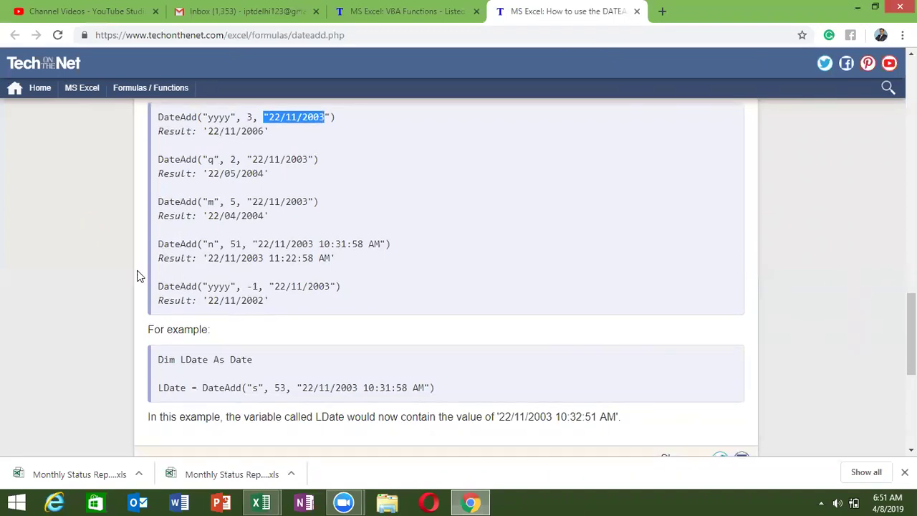
left_click(177, 205)
double_click(177, 205)
left_click(237, 202)
left_click_drag(237, 203, 263, 201)
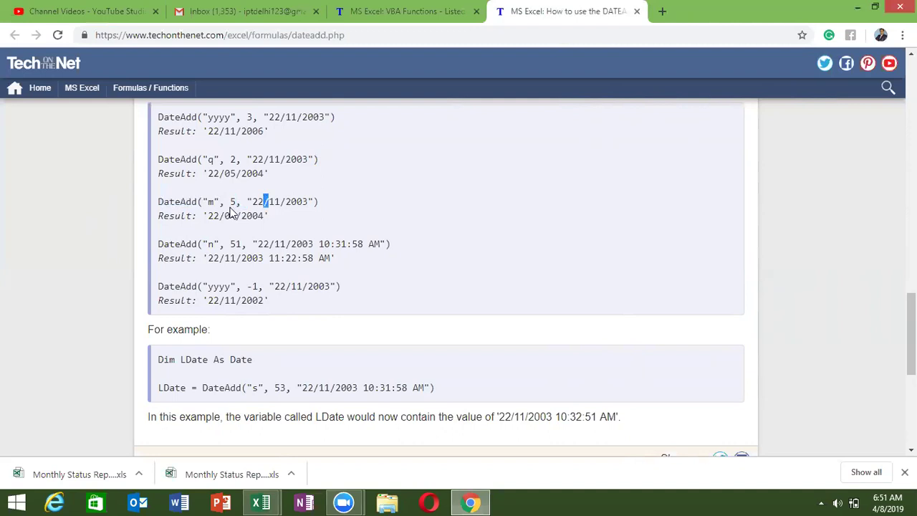
double_click(214, 203)
double_click(233, 202)
double_click(257, 202)
- Back in the VBA editor, select the "m" interval on the month line
key("alt+Tab")
left_click(267, 141)
double_click(218, 130)
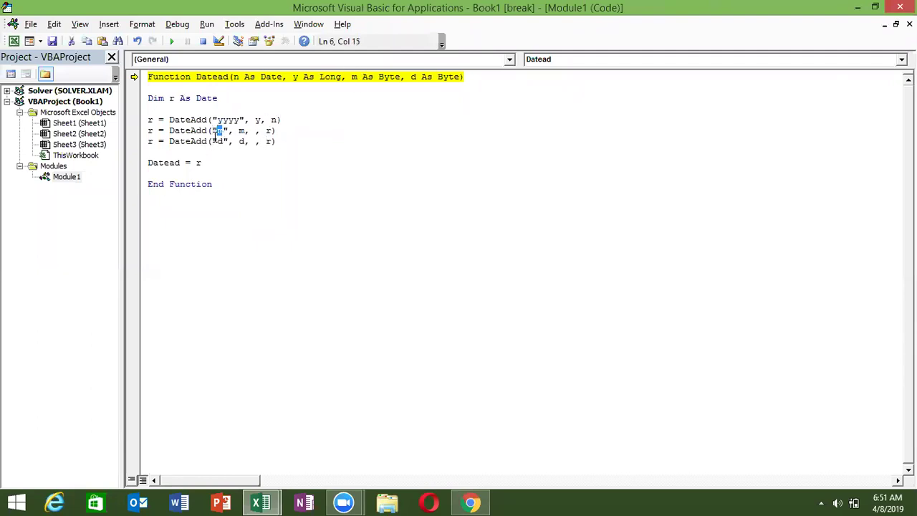
- Delete the extra comma from the month line so it reads DateAdd("m", m, r)
left_click_drag(163, 130, 208, 130)
double_click(218, 130)
double_click(241, 130)
left_click_drag(255, 131, 265, 141)
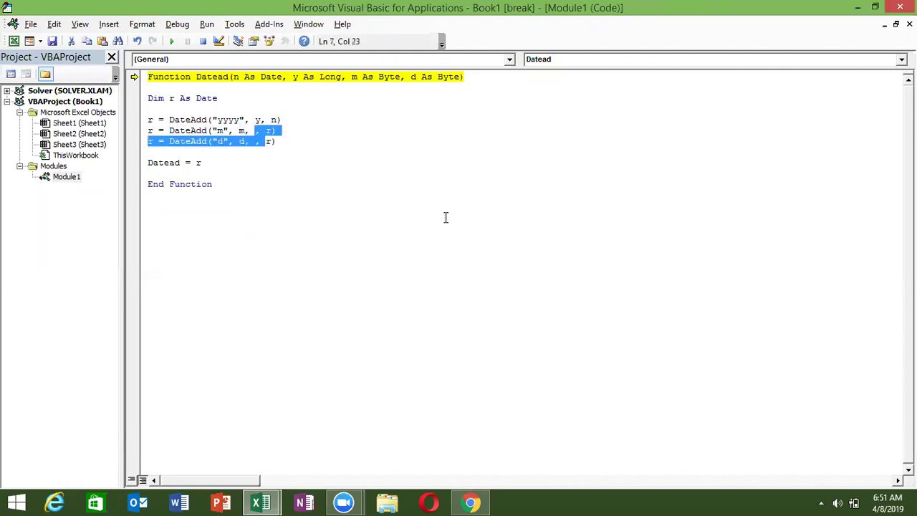
key("Left")
key("Delete")
key("Delete")
key("Down")
left_click(237, 141)
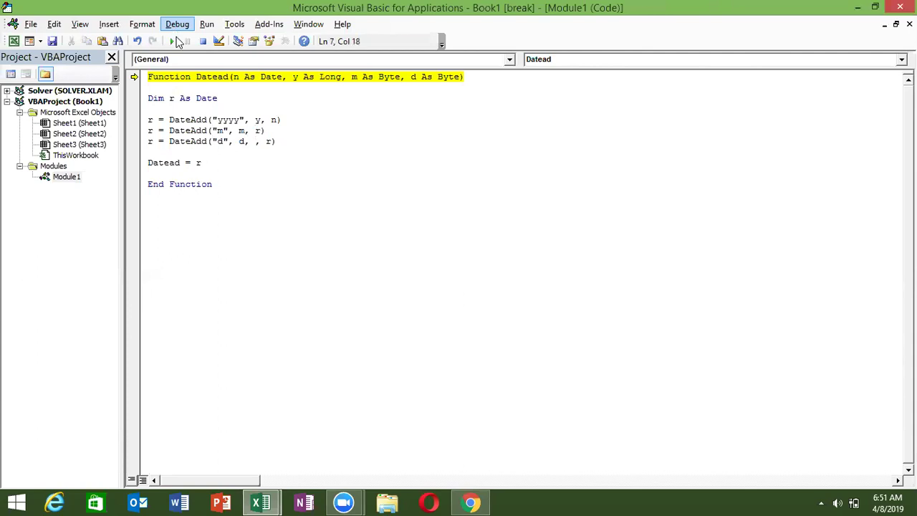
- Delete the extra comma from the day line after the Argument not optional error, then resume the code
left_click(172, 41)
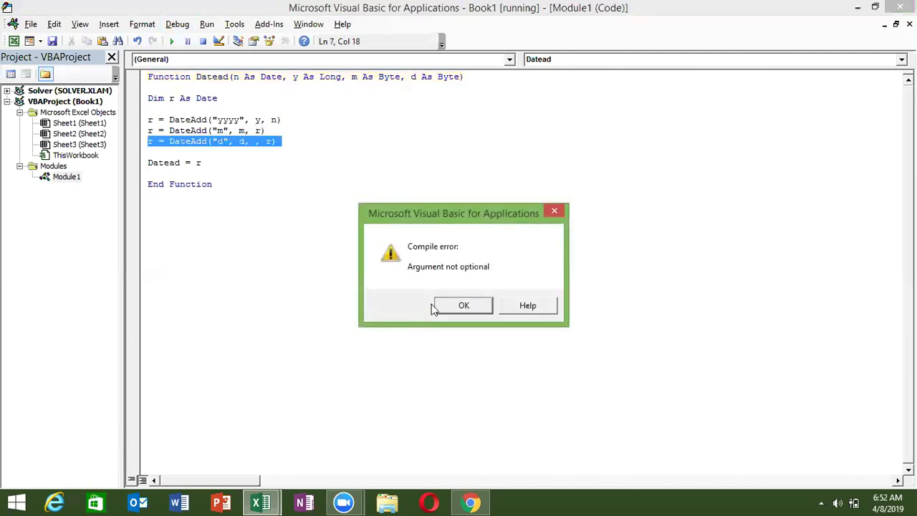
left_click(464, 305)
key("BackSpace")
left_click(356, 172)
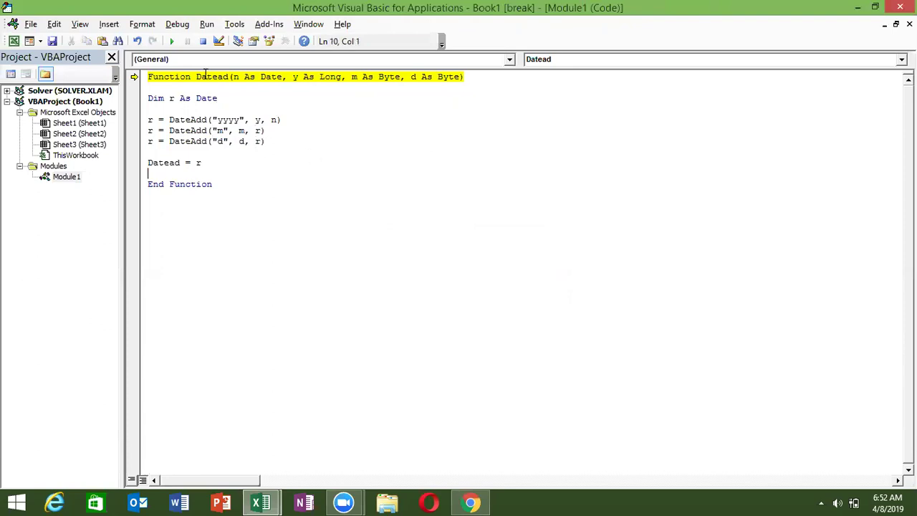
left_click(175, 43)
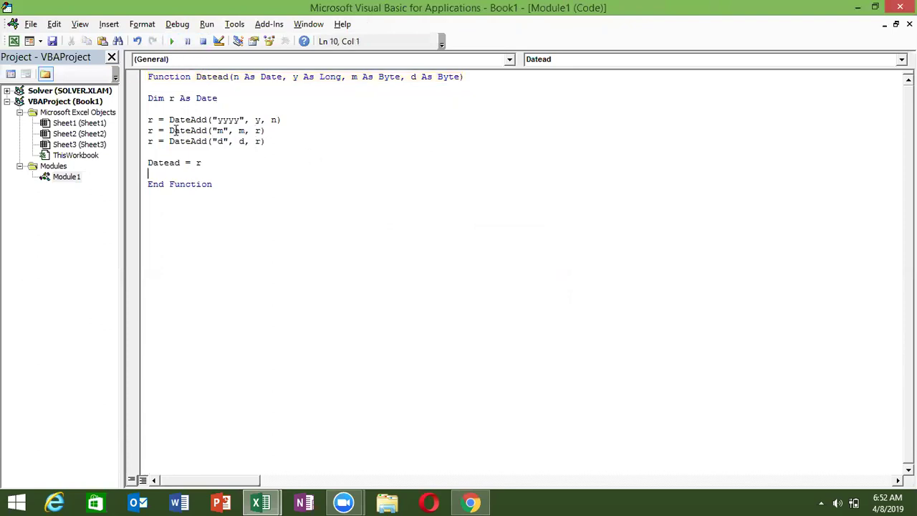
- Apply date format to F3 so it shows 7-Sep-21, then return to the DateAdd page
key("alt+Tab")
key("alt+Tab")
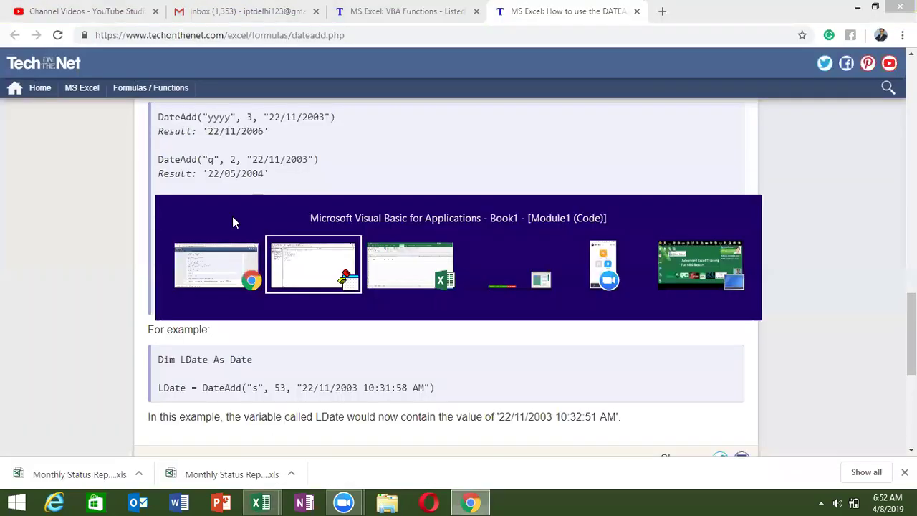
left_click(258, 182)
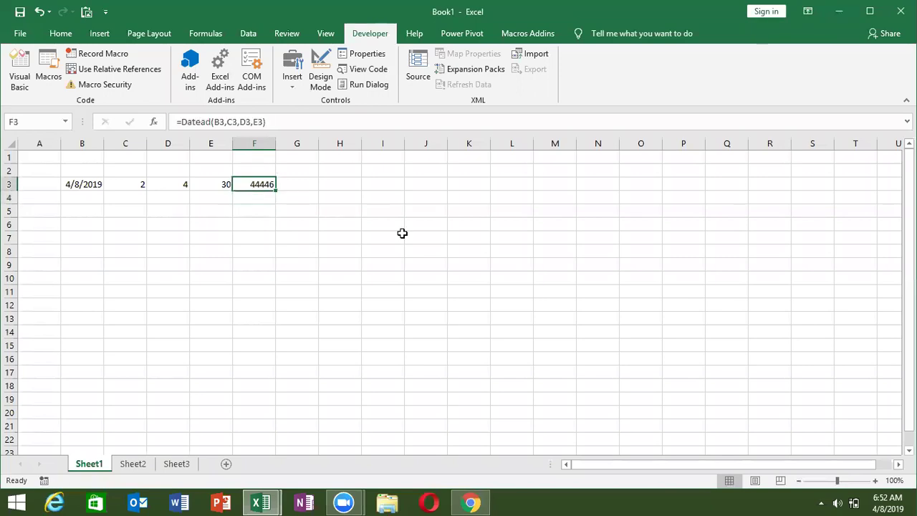
key("ctrl+shift+3")
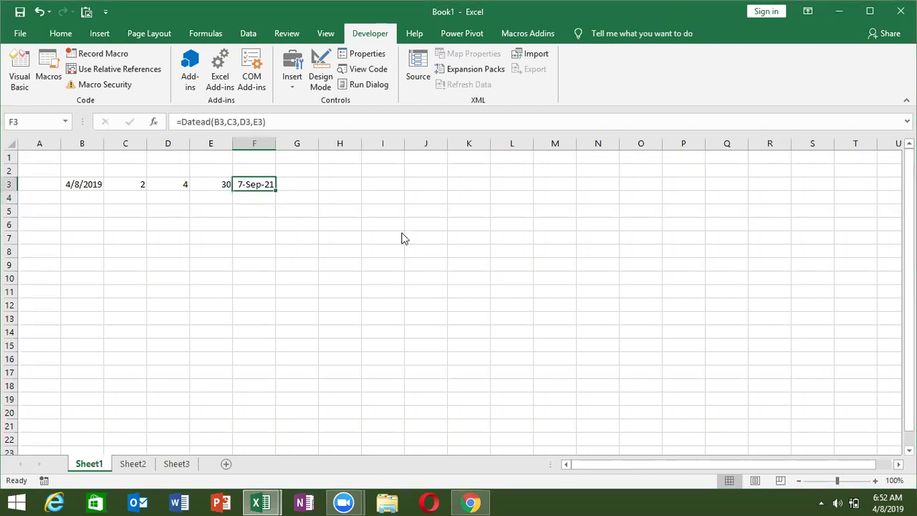
key("alt+Tab")
scroll(343, 199, "up", 2)
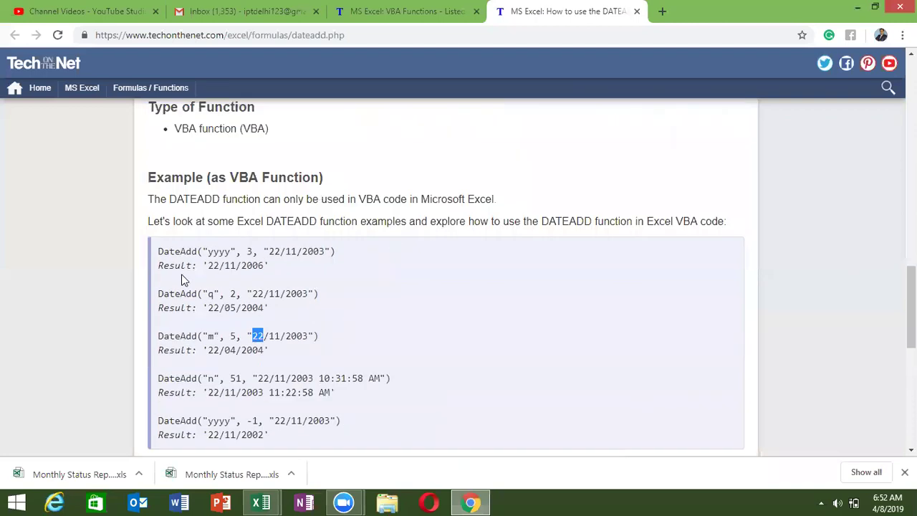
- Highlight the yyyy, q, m and n interval codes in the DATEADD examples
left_click_drag(207, 251, 231, 251)
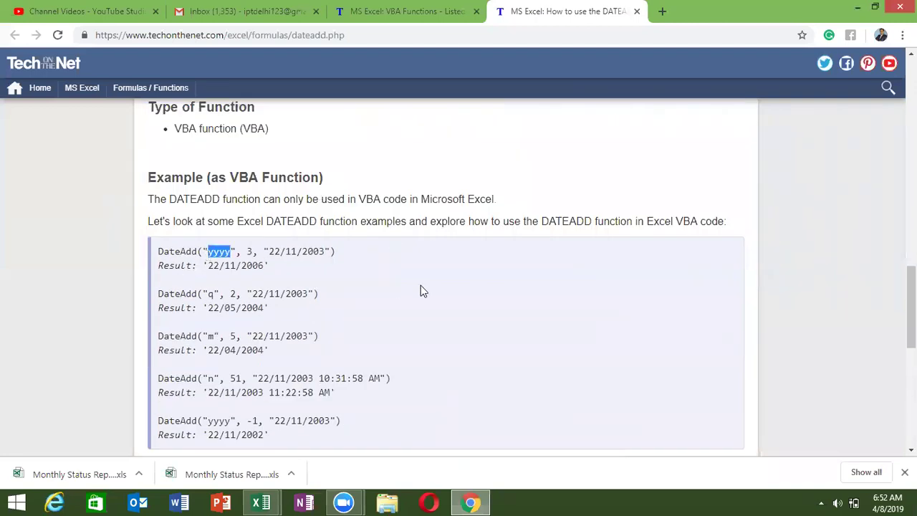
scroll(420, 290, "down", 1)
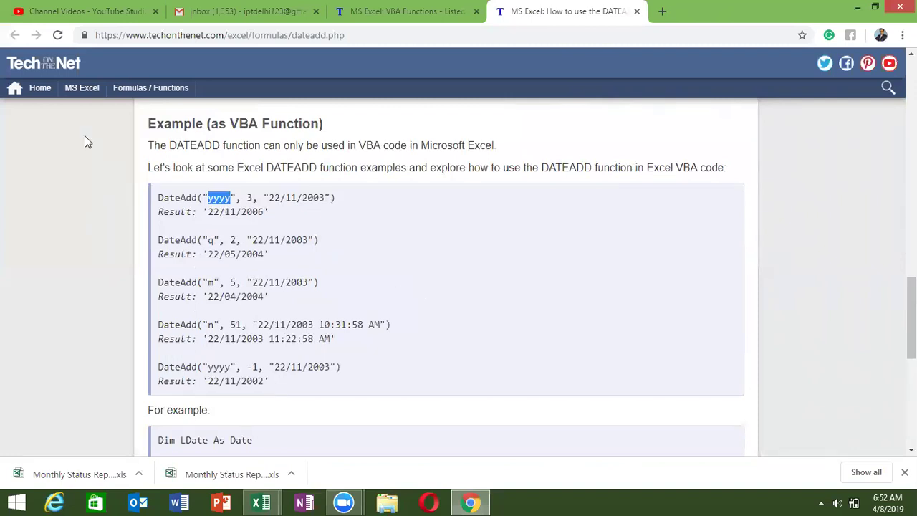
left_click_drag(210, 239, 217, 240)
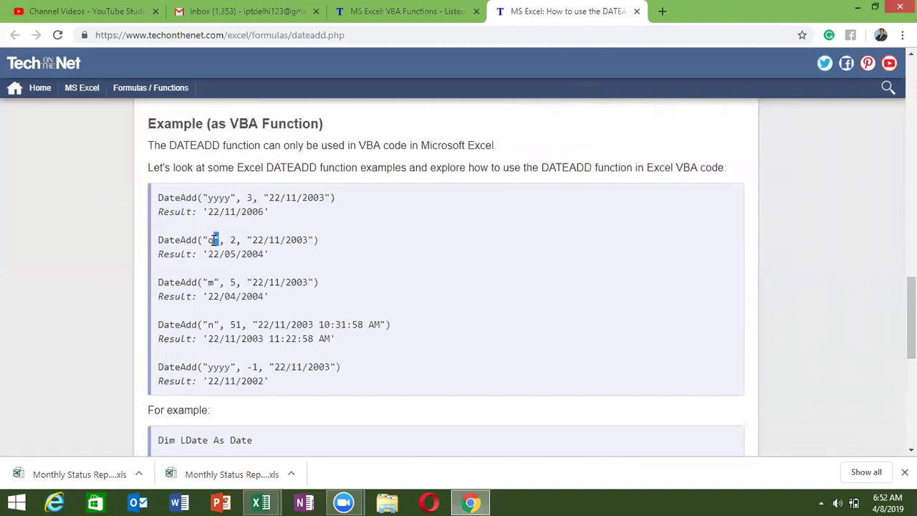
double_click(209, 283)
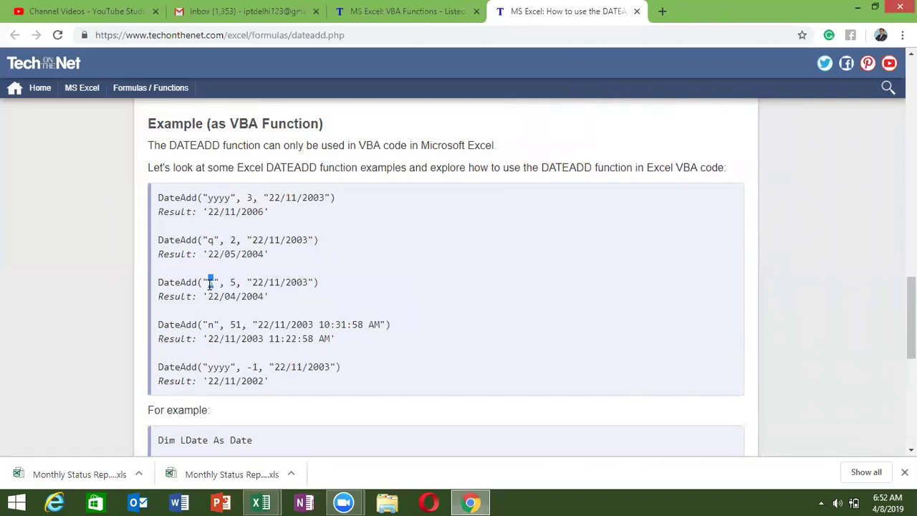
double_click(212, 325)
scroll(278, 356, "up", 3)
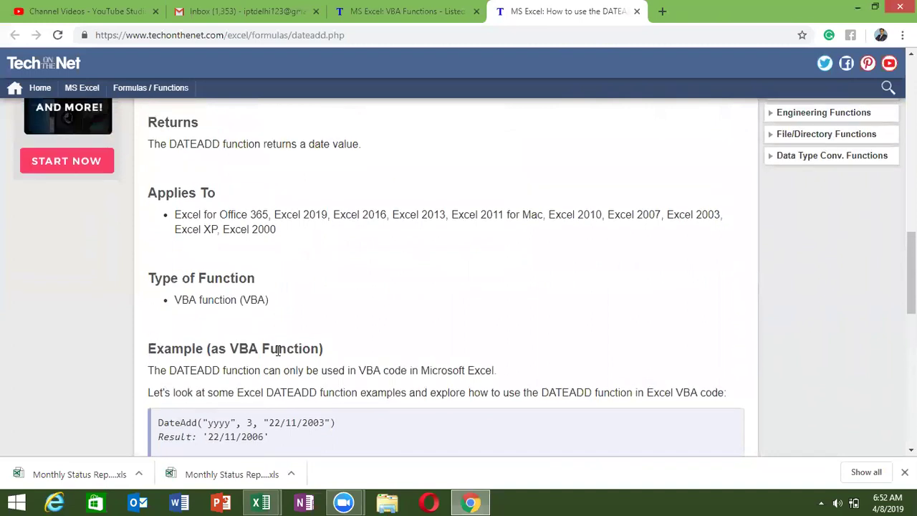
scroll(278, 355, "up", 3)
scroll(278, 351, "up", 4)
scroll(272, 352, "down", 2)
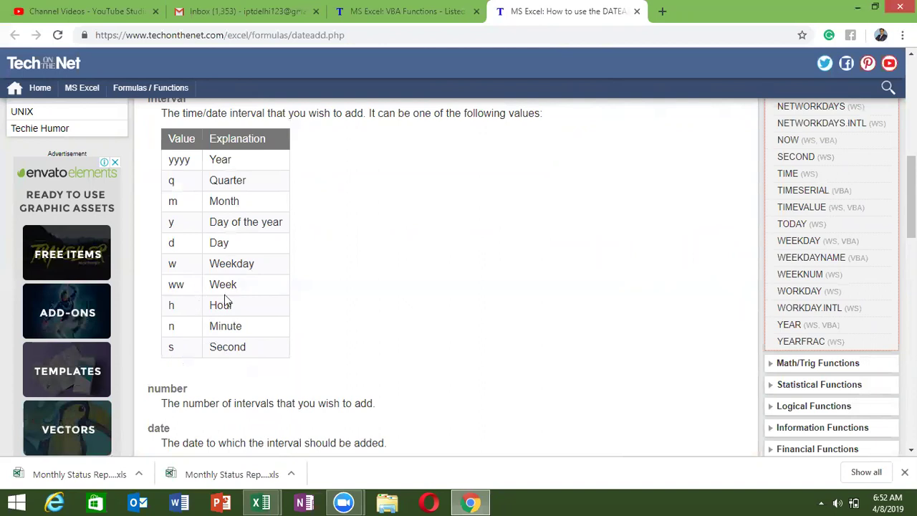
- Review the number 5 in the month example, then close the DATEADD article
scroll(255, 303, "up", 1)
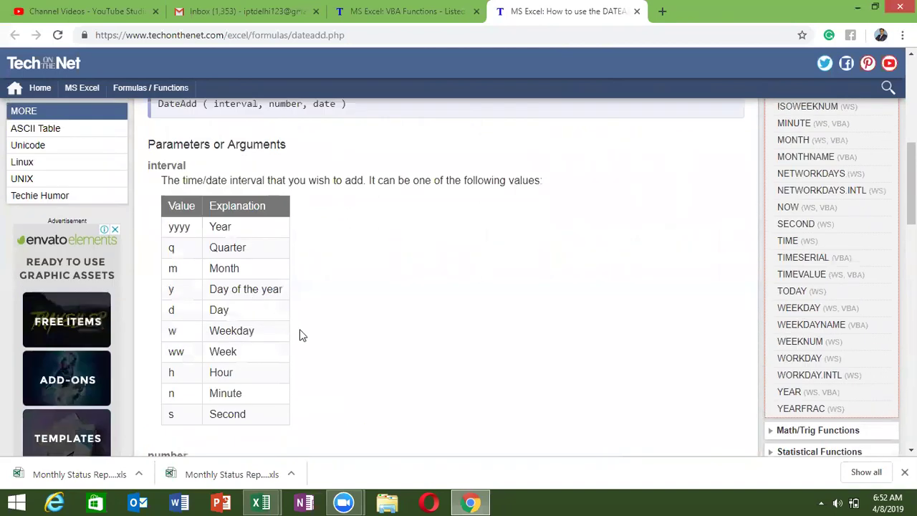
scroll(302, 336, "down", 2)
scroll(301, 335, "down", 2)
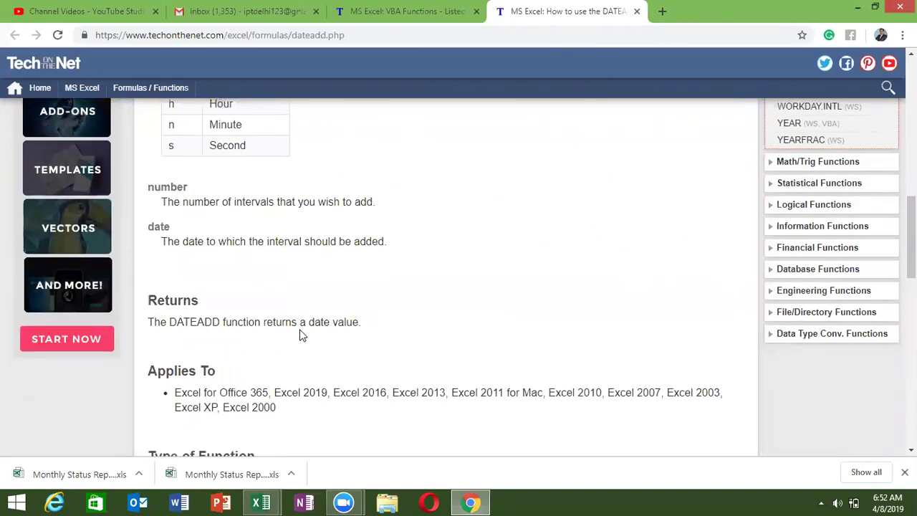
scroll(302, 335, "down", 1)
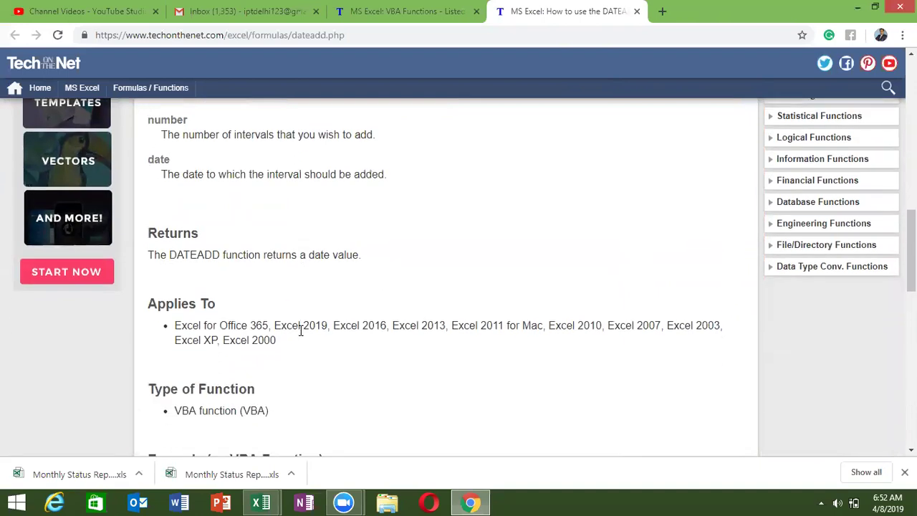
scroll(301, 330, "down", 3)
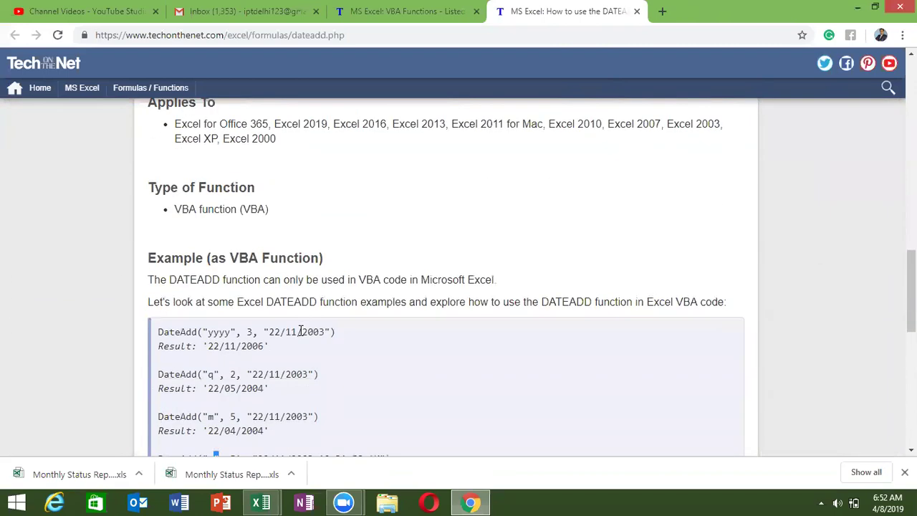
scroll(301, 331, "down", 2)
scroll(301, 330, "down", 2)
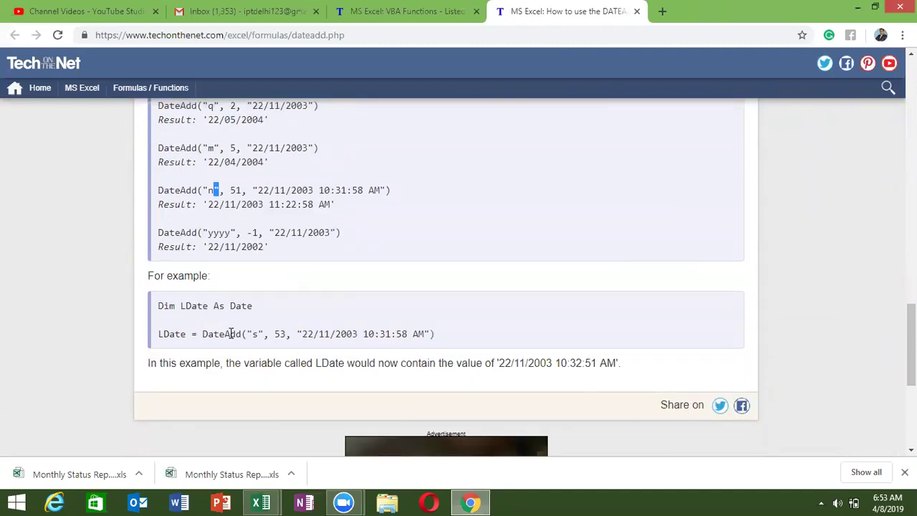
scroll(216, 335, "down", 2)
scroll(217, 334, "up", 3)
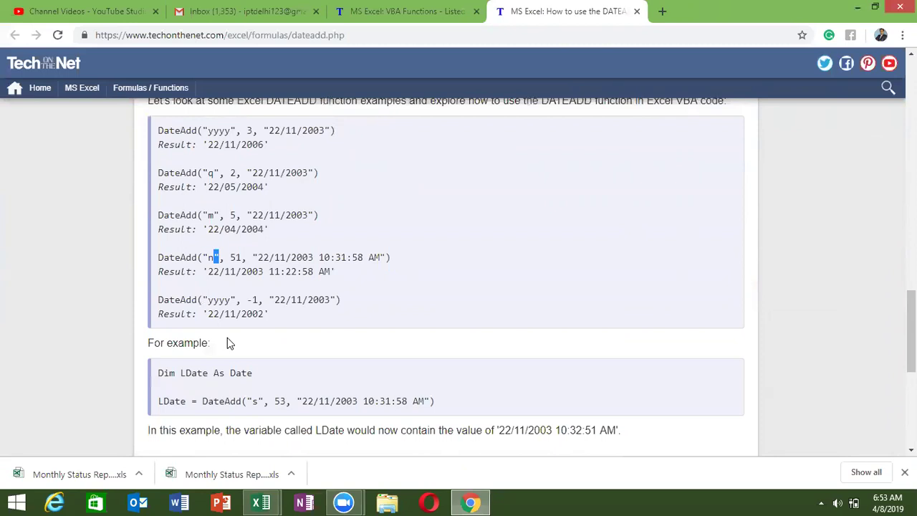
left_click_drag(229, 215, 236, 215)
scroll(215, 274, "up", 1)
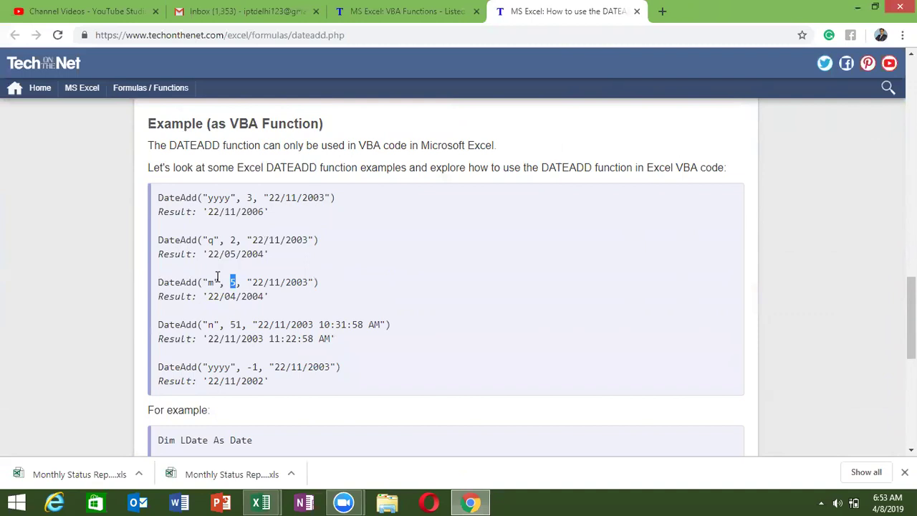
left_click(637, 11)
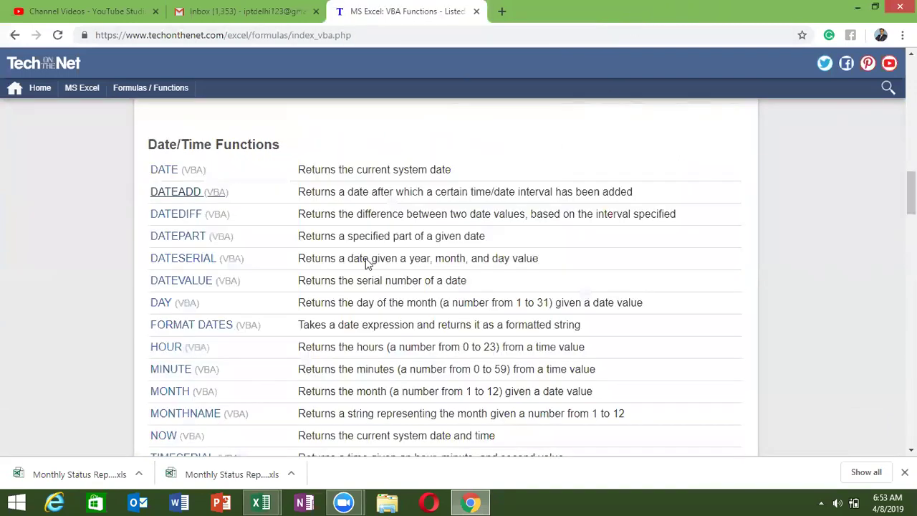
- Open the DATEDIFF article in a new tab and switch to it
right_click(183, 224)
left_click(281, 236)
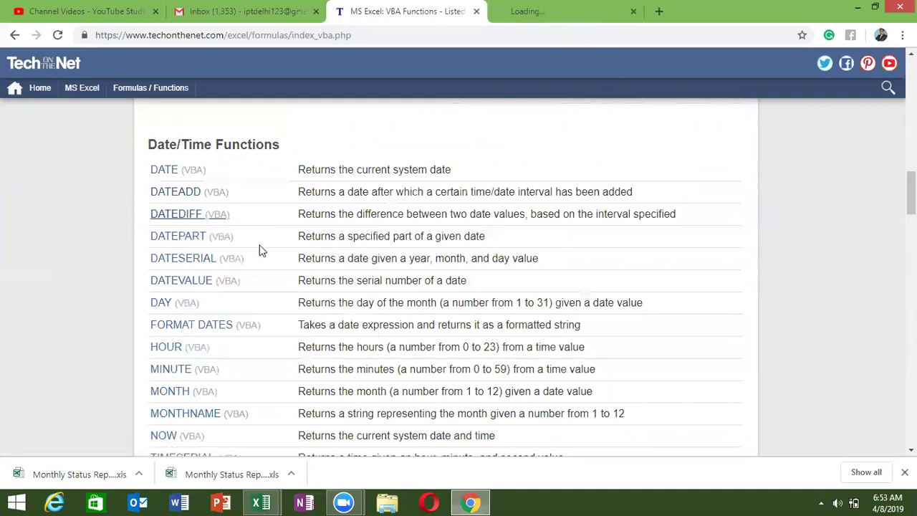
scroll(236, 247, "down", 1)
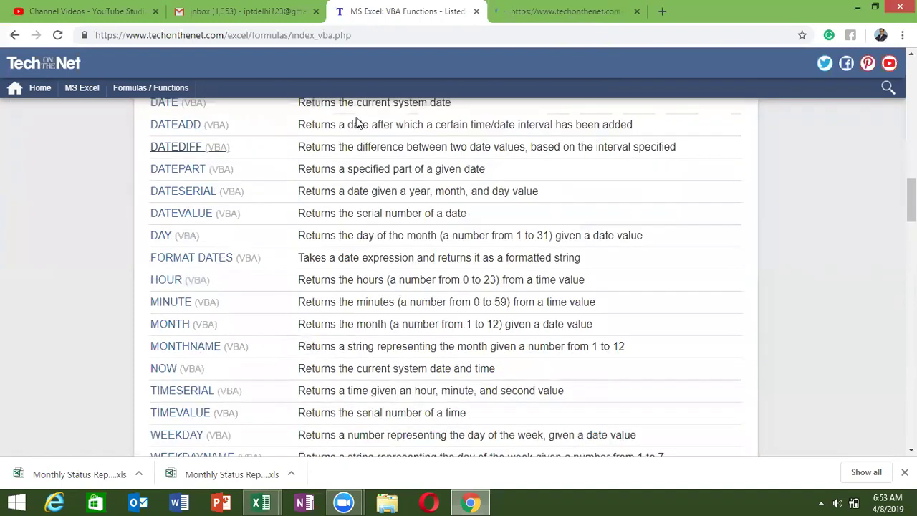
left_click(564, 16)
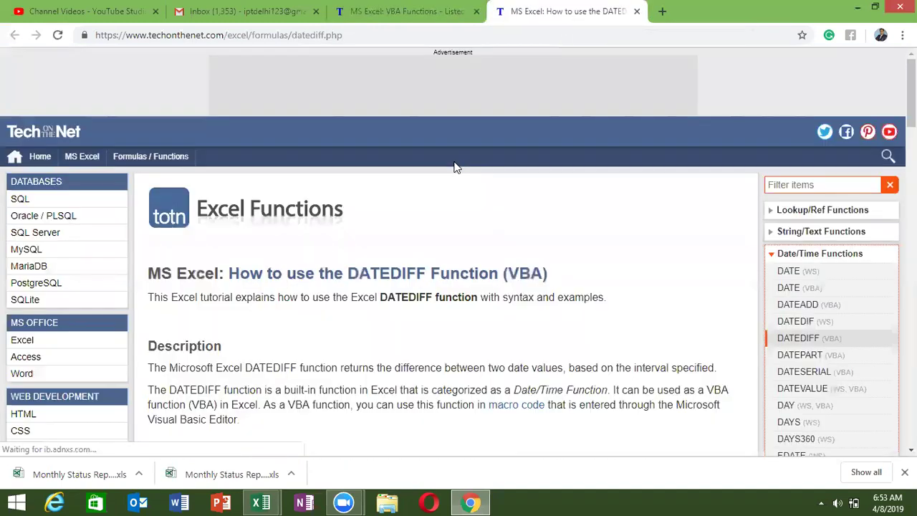
- Scroll down to the DATEDIFF VBA function examples with the TestDates function
scroll(519, 301, "down", 2)
scroll(520, 302, "down", 3)
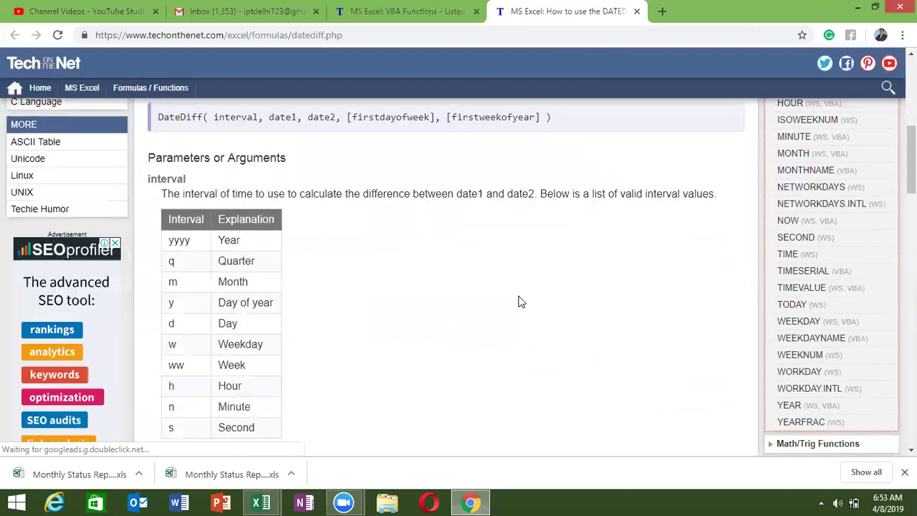
scroll(517, 298, "down", 3)
scroll(516, 294, "down", 1)
scroll(514, 288, "down", 2)
scroll(513, 287, "down", 2)
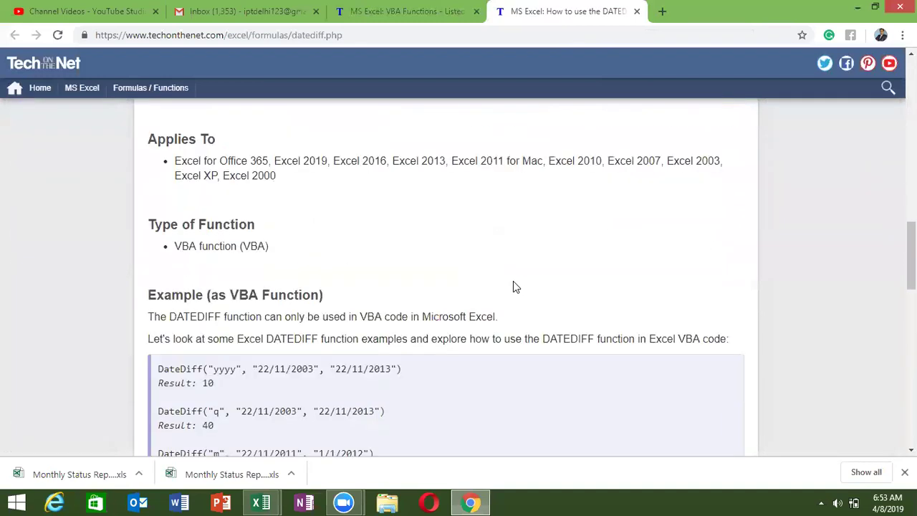
scroll(513, 285, "down", 1)
scroll(513, 283, "down", 1)
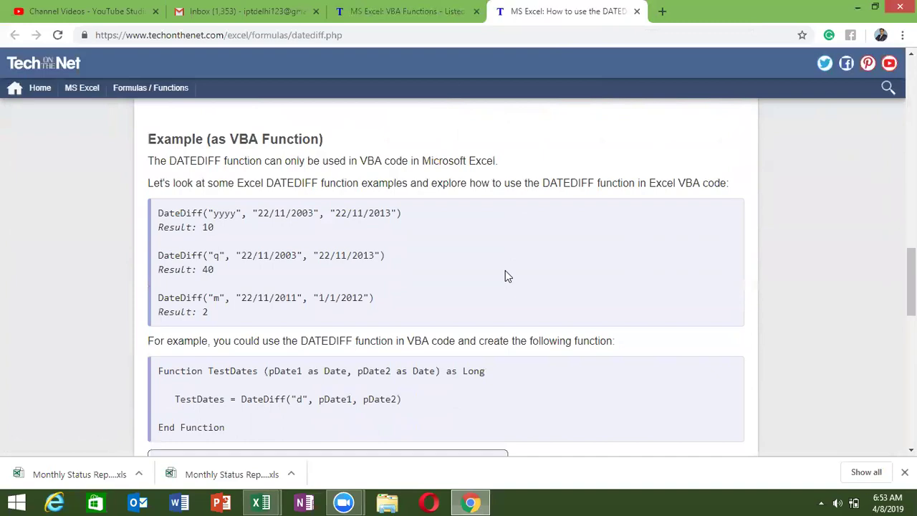
key("alt+Tab")
key("alt+Tab")
key("alt+Tab")
- Enter the date 7/10/1987 in cell B5
key("Down")
key("Left")
key("Left")
key("Left")
key("Down")
key("Left")
key("F2")
type("10")
key("Escape")
key("F2")
type("7/10")
key("ctrl+Return")
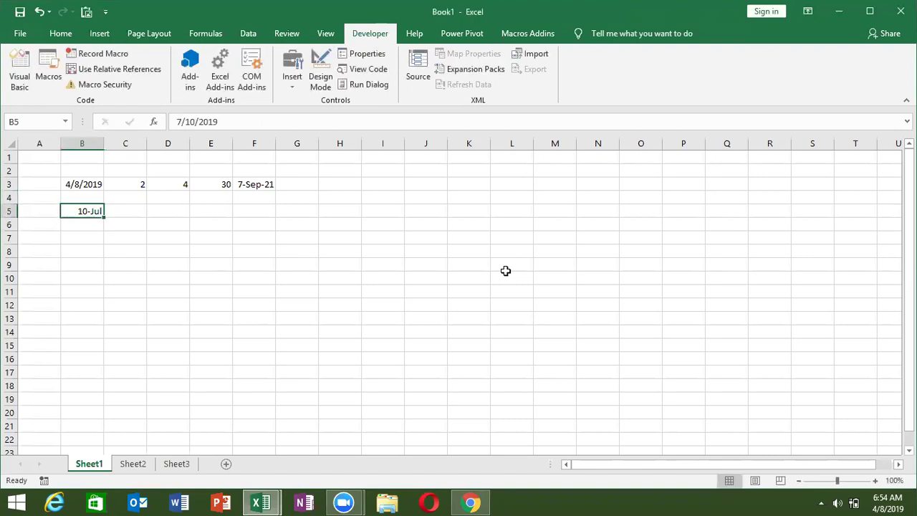
left_click(313, 123)
key("BackSpace")
key("BackSpace")
key("BackSpace")
key("BackSpace")
type("1987")
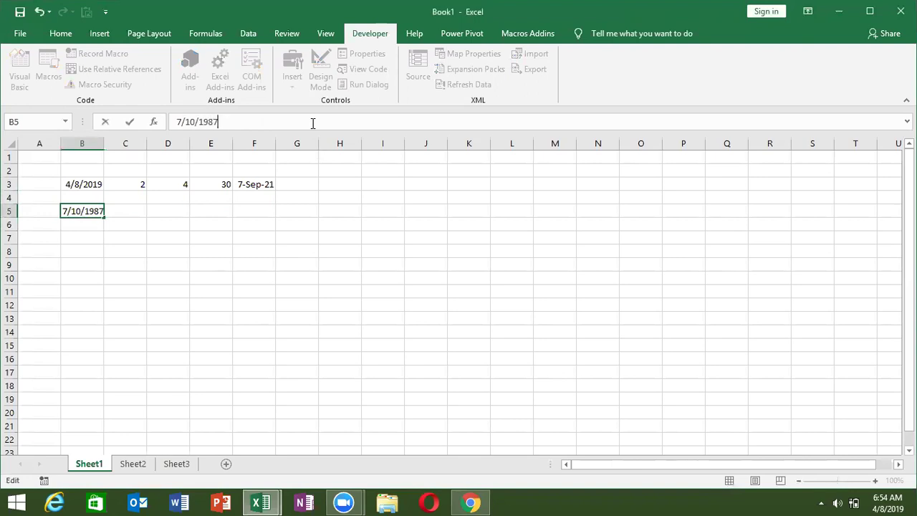
key("Return")
- Insert today's date into C5 with Ctrl+;
key("Up")
key("Right")
key("ctrl+semicolon")
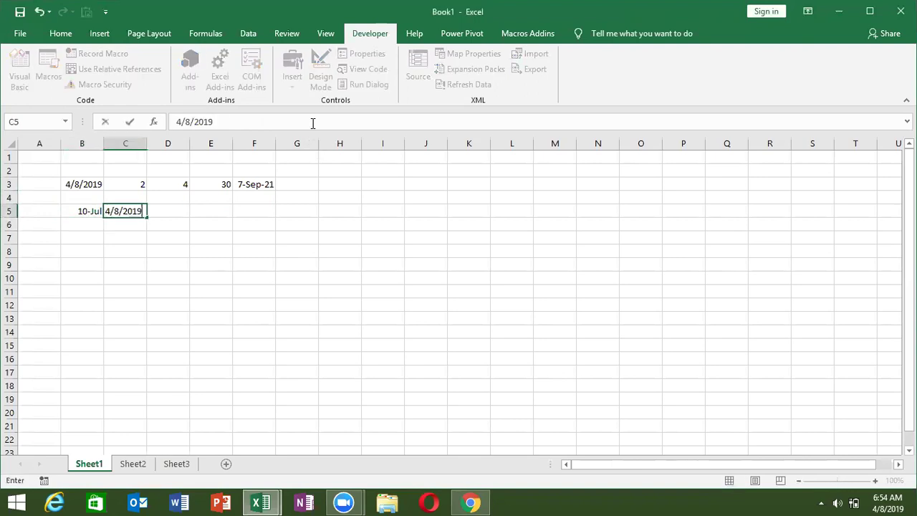
key("Right")
key("Down")
key("Down")
- Start a DATEDIF formula in cell C7
key("Up")
key("Left")
key("Down")
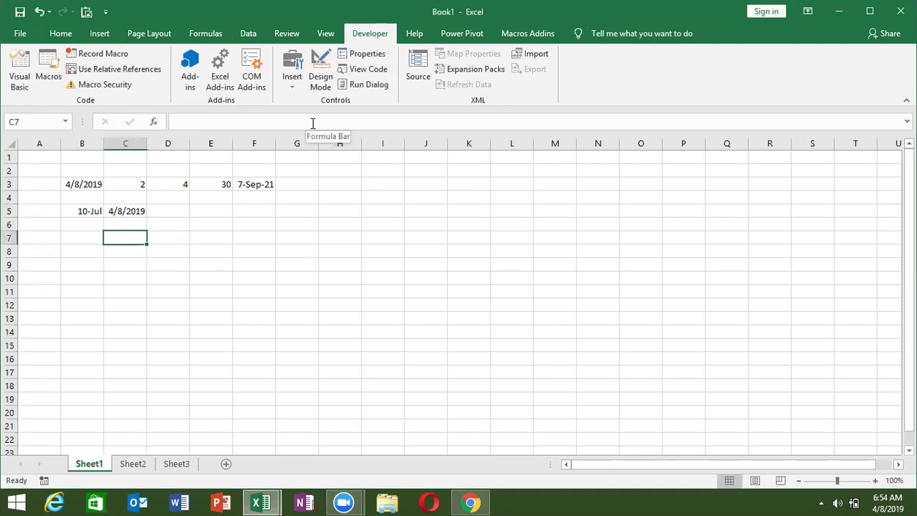
type("=")
key("Up")
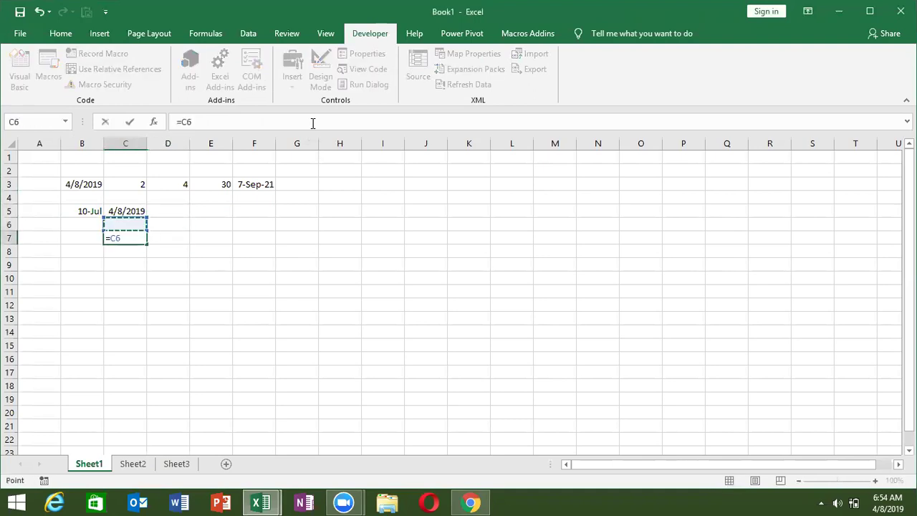
key("BackSpace")
key("BackSpace")
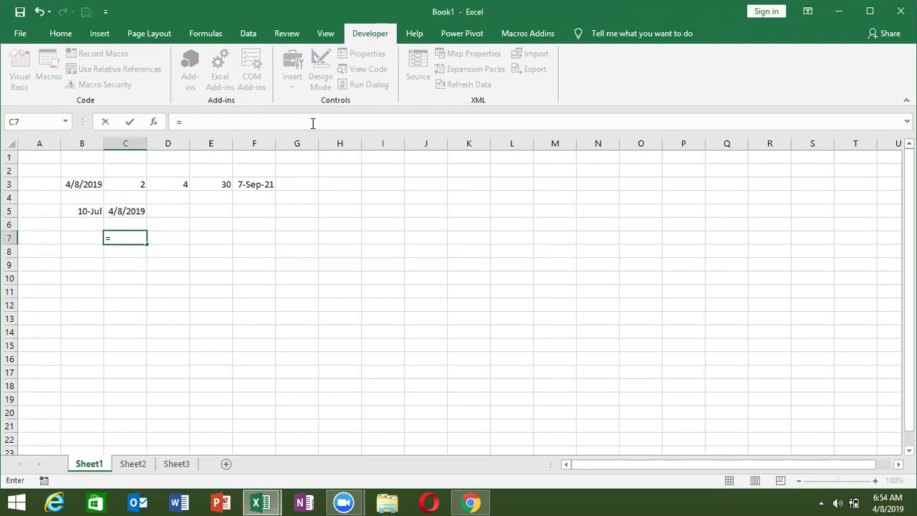
type("s")
key("BackSpace")
type("date")
key("Down")
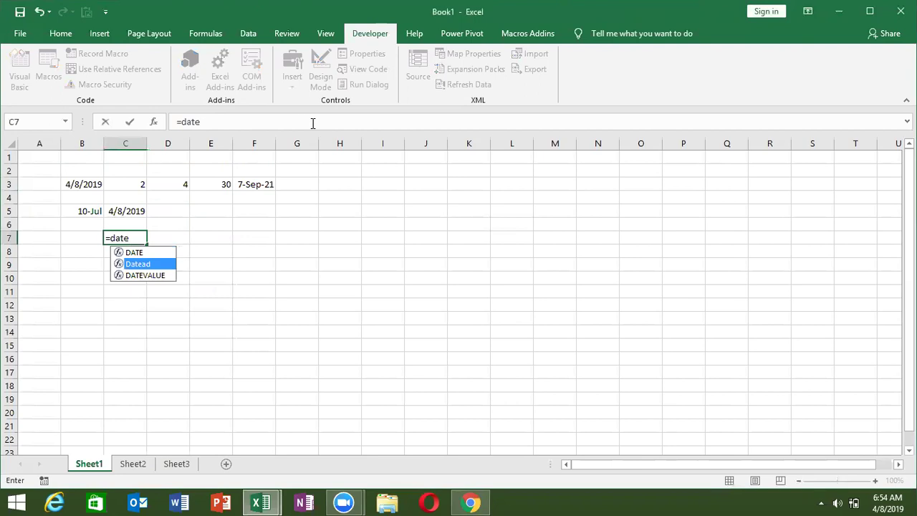
type("dif(")
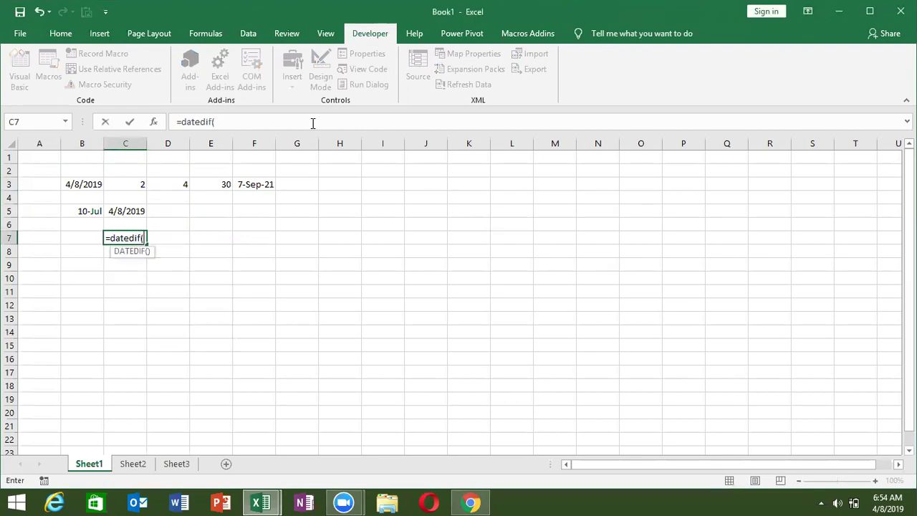
- Complete C7 as =DATEDIF(B5,C5,"y") to return 31 full years
key("Up")
key("Up")
key("Left")
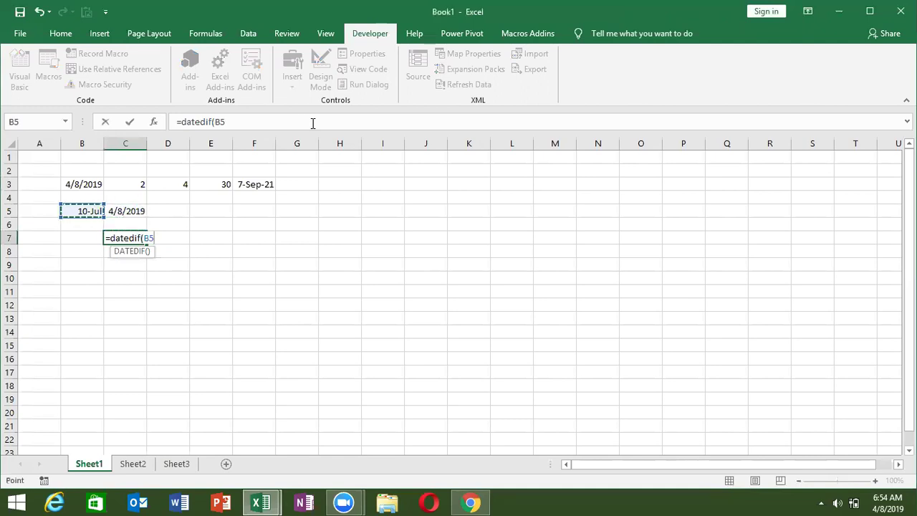
type(",")
key("Up")
key("Up")
type(",")
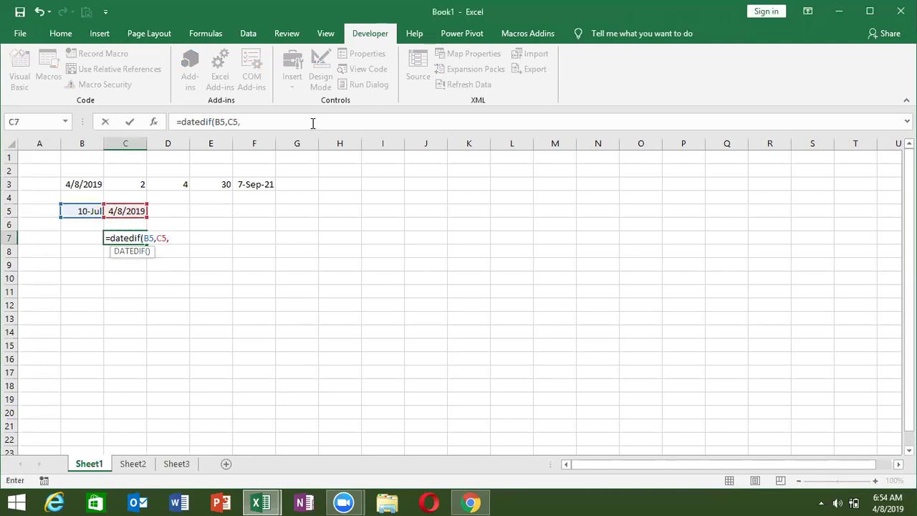
type("\"")
type("y\")")
key("Return")
key("Up")
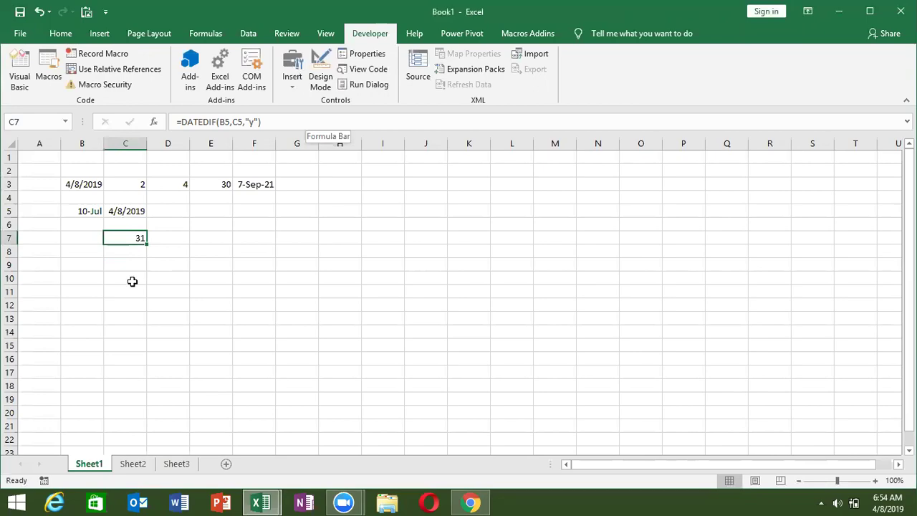
key("alt+Tab")
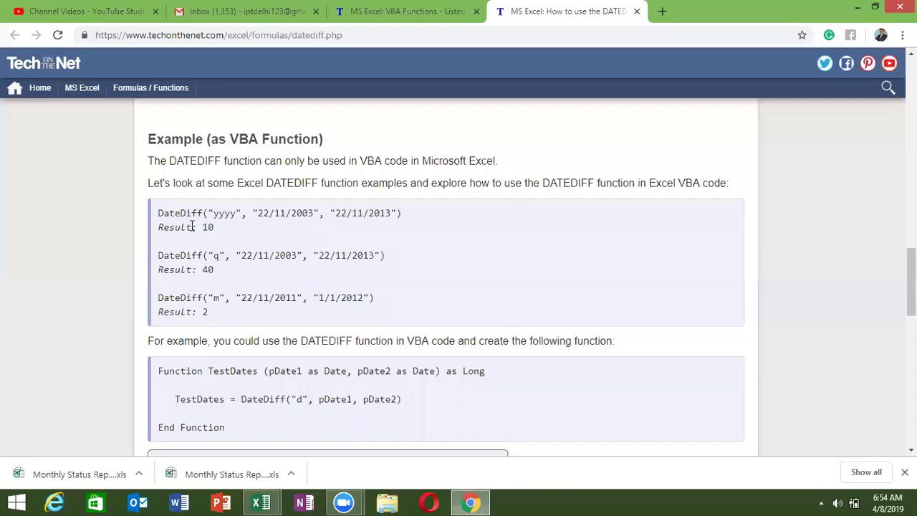
- Scroll through the DATEDIFF examples and interval table, highlighting the yyyy interval code
double_click(230, 213)
left_click(276, 214)
scroll(259, 274, "down", 1)
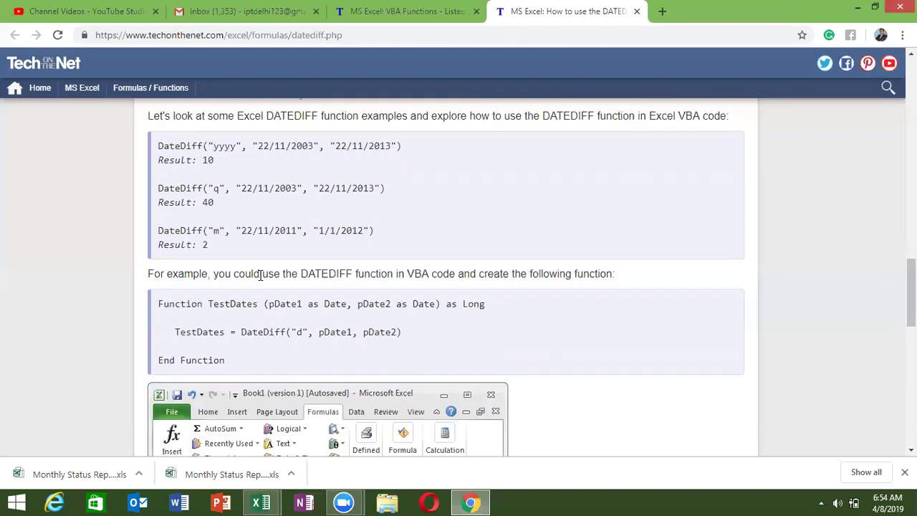
scroll(260, 275, "down", 1)
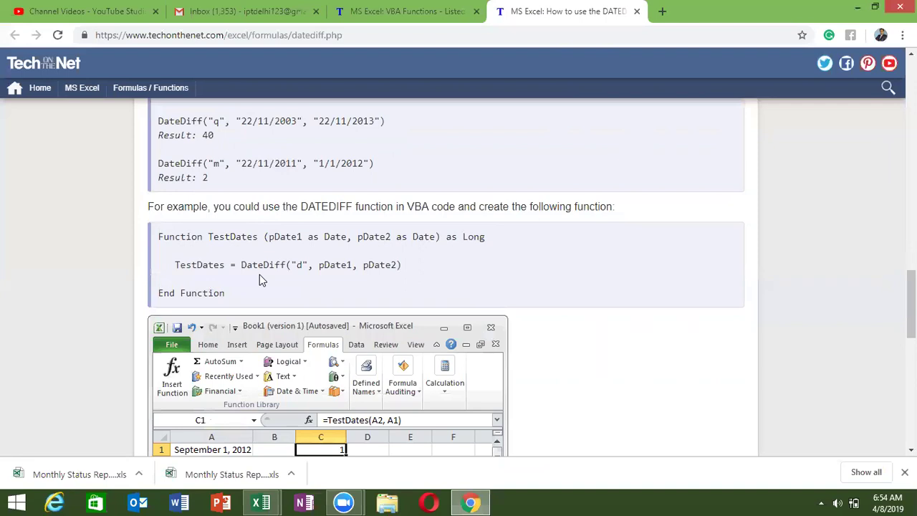
scroll(260, 275, "up", 1)
scroll(259, 275, "up", 2)
scroll(254, 272, "up", 3)
scroll(246, 269, "up", 3)
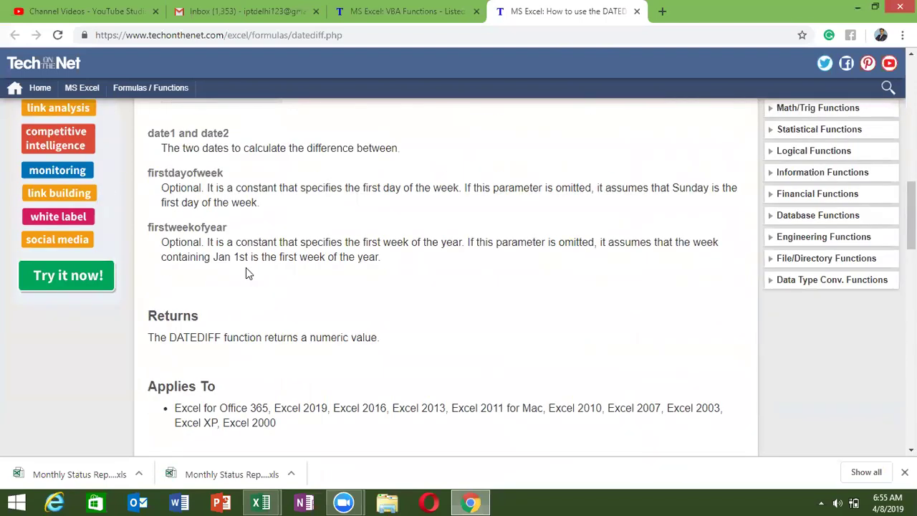
scroll(246, 267, "up", 3)
scroll(246, 267, "up", 1)
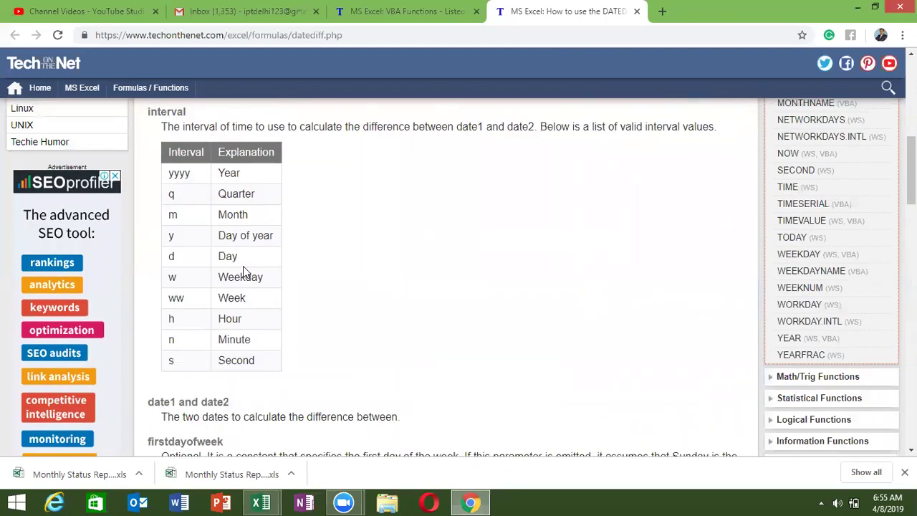
scroll(243, 265, "down", 2)
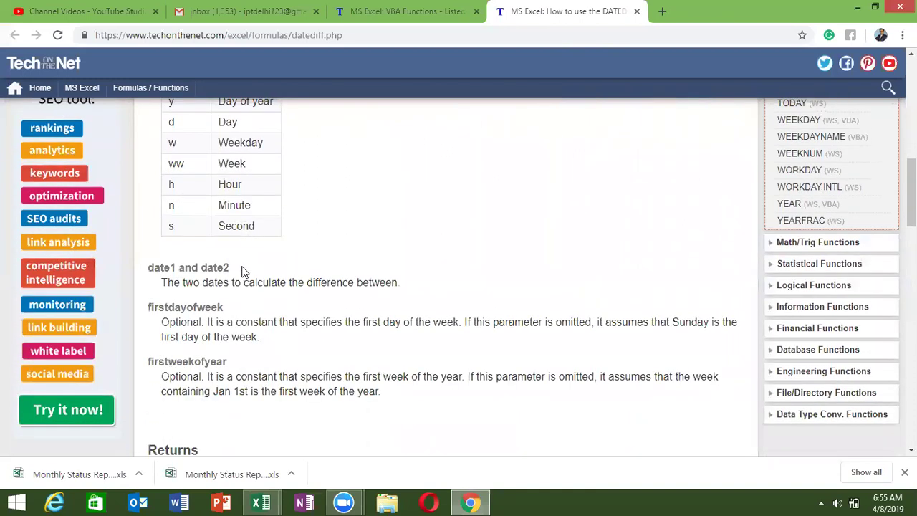
scroll(244, 272, "up", 2)
scroll(241, 266, "up", 1)
scroll(242, 266, "down", 4)
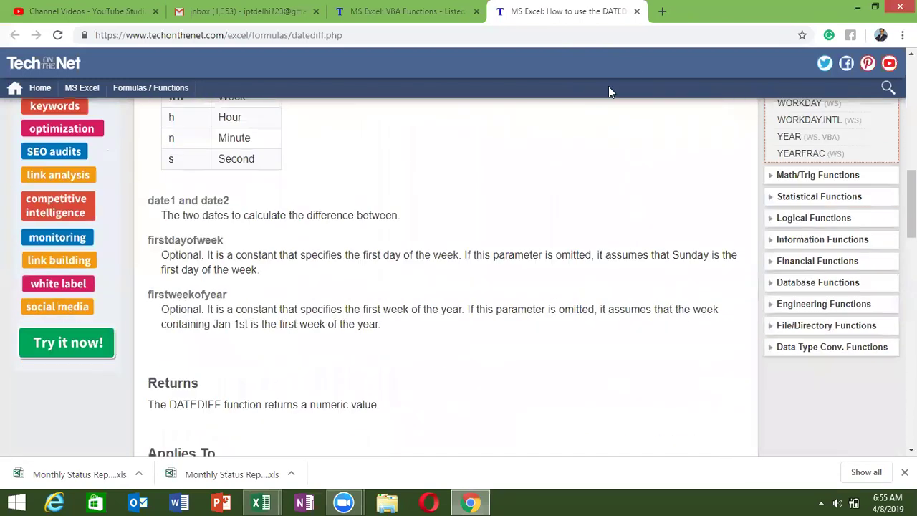
- Close the DATEDIFF tutorial and open the DATEPART link in a new tab
left_click(636, 12)
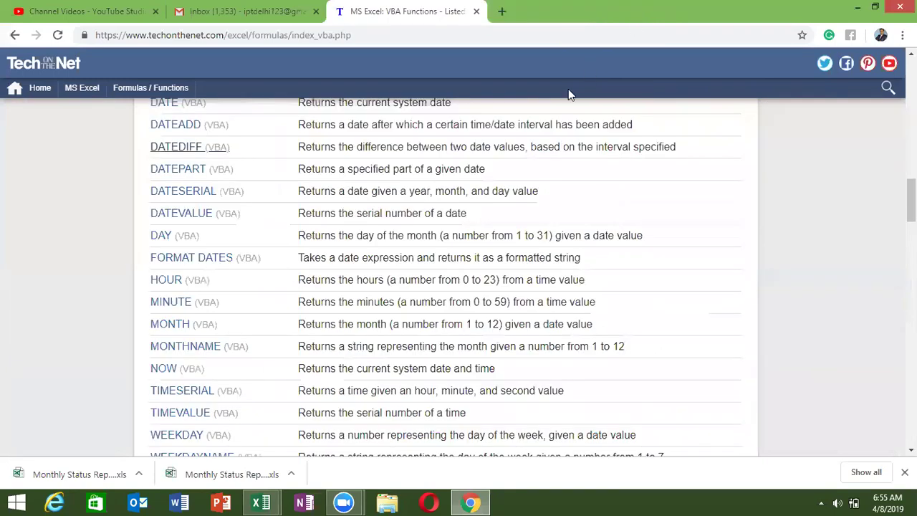
right_click(178, 185)
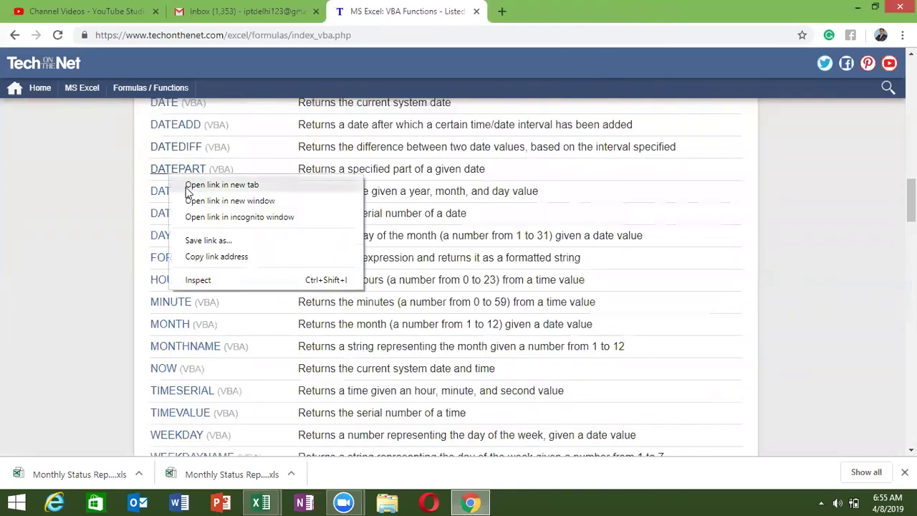
left_click(190, 184)
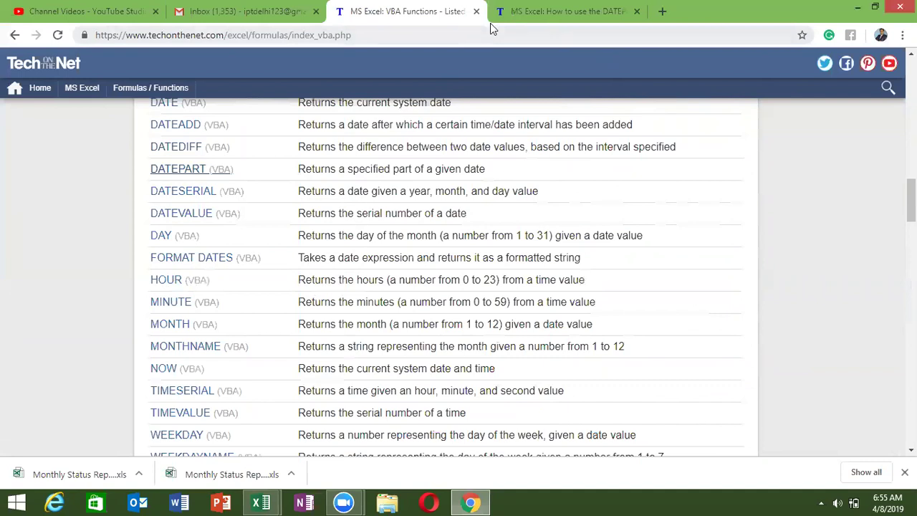
- Read through the DATEPART (VBA) article, then return to the Excel workbook
left_click(490, 23)
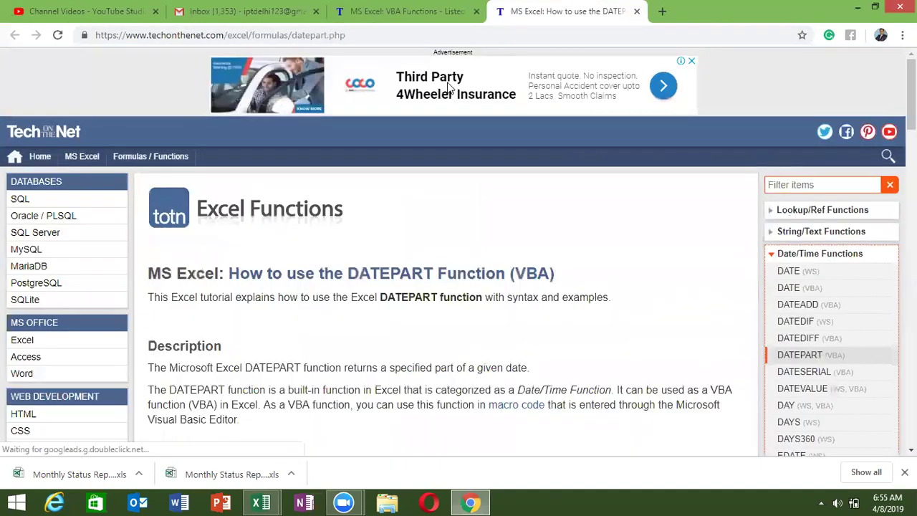
scroll(403, 149, "down", 2)
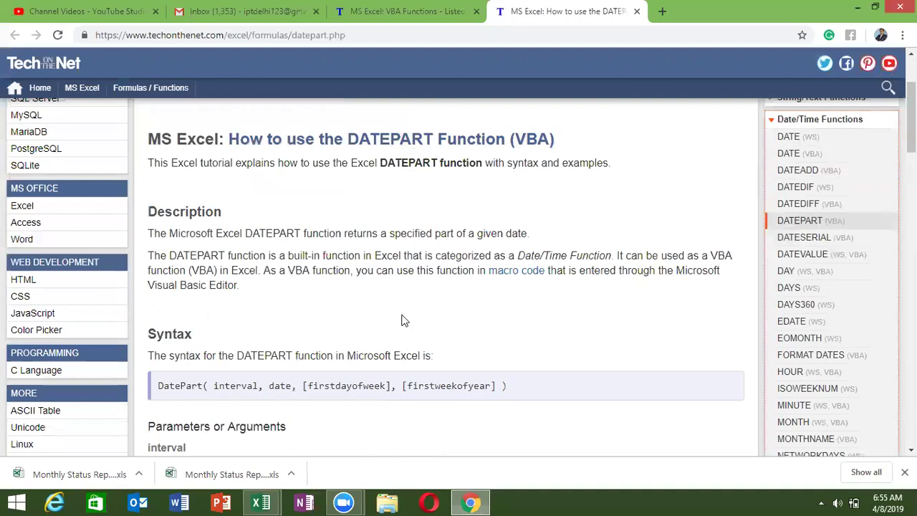
scroll(404, 320, "down", 3)
scroll(403, 318, "down", 2)
scroll(403, 317, "down", 2)
scroll(403, 316, "down", 2)
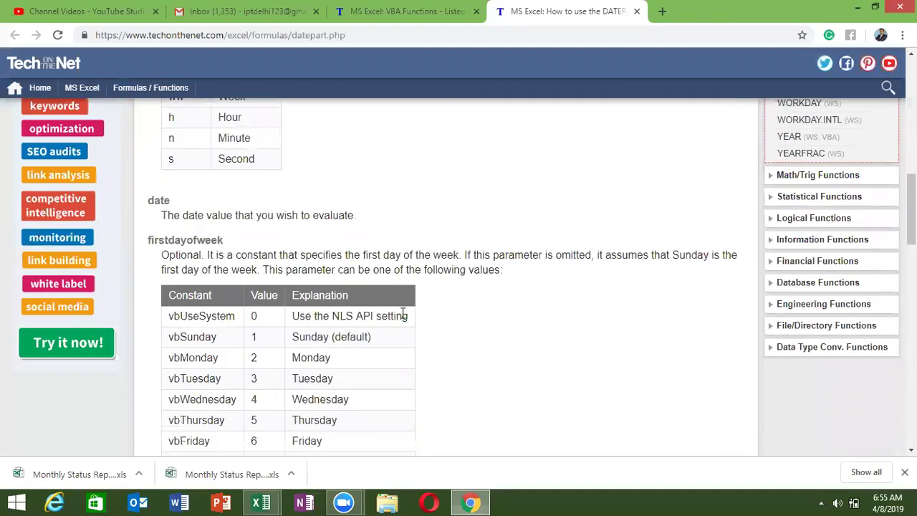
scroll(404, 316, "down", 1)
scroll(403, 317, "down", 2)
scroll(403, 317, "down", 2)
scroll(404, 319, "down", 2)
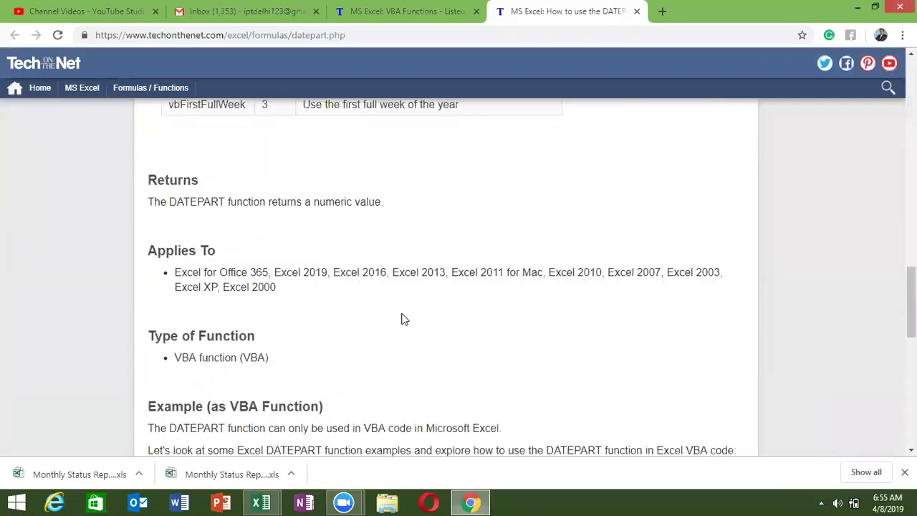
key("alt+Tab")
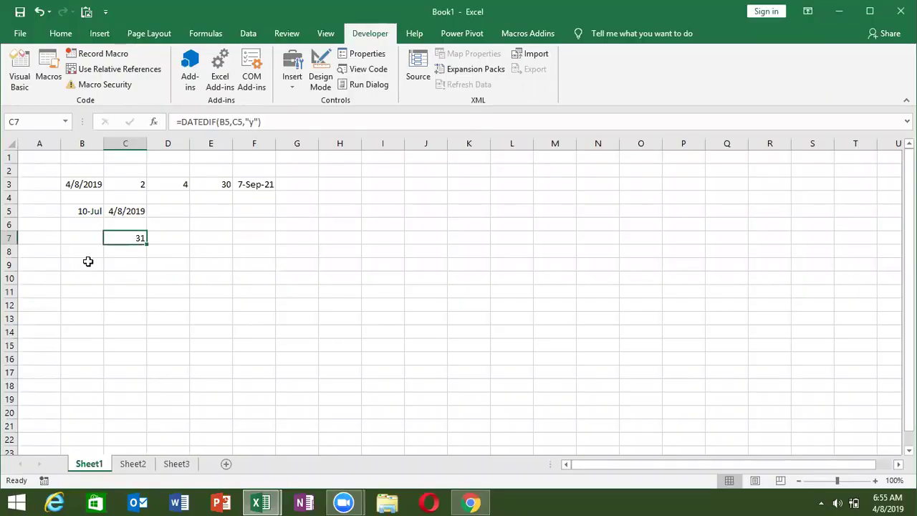
- Enter =MONTH(C5) in D7 so it shows 4
key("Right")
type("=mo")
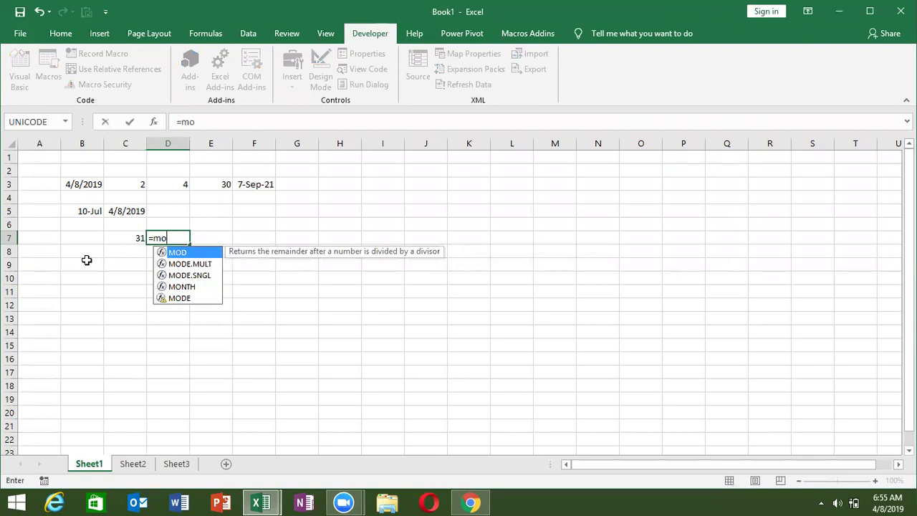
type("nt")
key("Tab")
key("Up")
key("Up")
key("Left")
key("Return")
- Enter =YEAR(C5) in E7 to show 2019, then return to the DATEPART page
key("Up")
key("Right")
type("=ye")
key("Tab")
key("Up")
key("Up")
key("Up")
key("Up")
key("Left")
key("Left")
key("Down")
key("Down")
type(")")
key("Return")
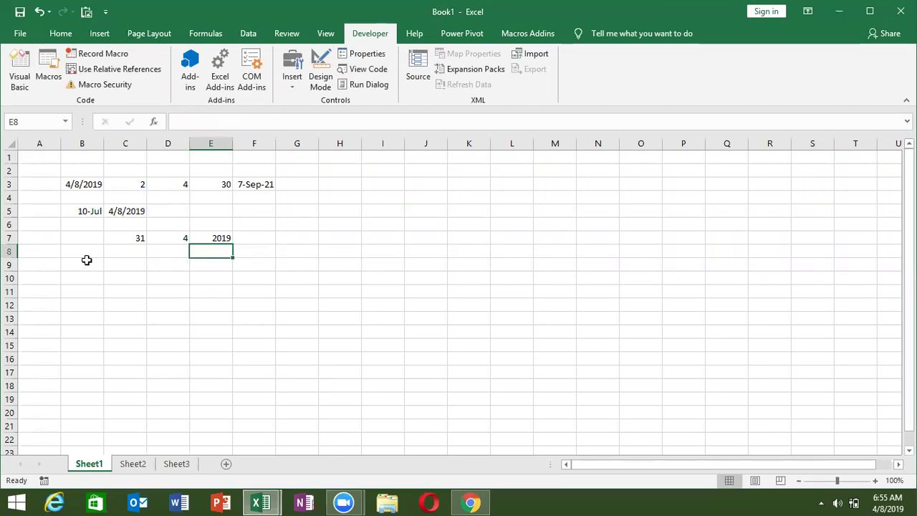
key("alt+Tab")
- Study the first DATEPART example using the yyyy interval and the year 2012
scroll(343, 373, "up", 1)
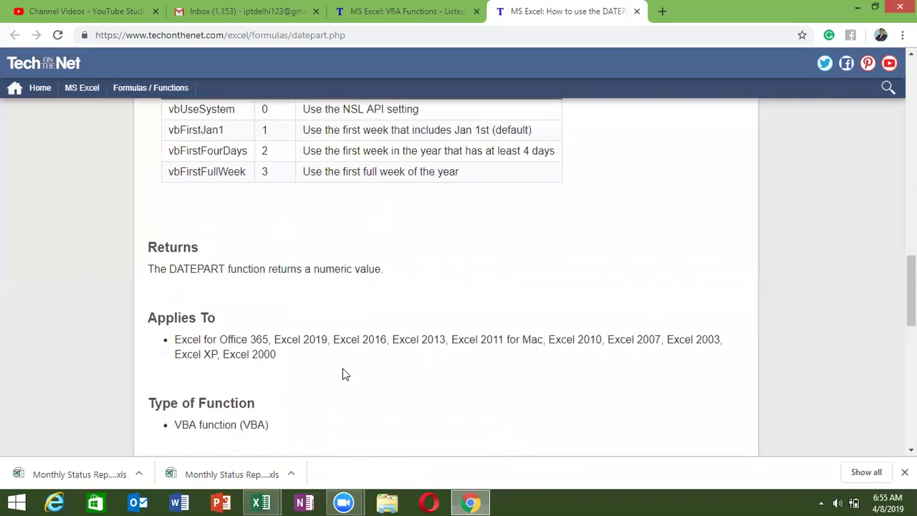
scroll(343, 373, "up", 1)
scroll(342, 373, "down", 5)
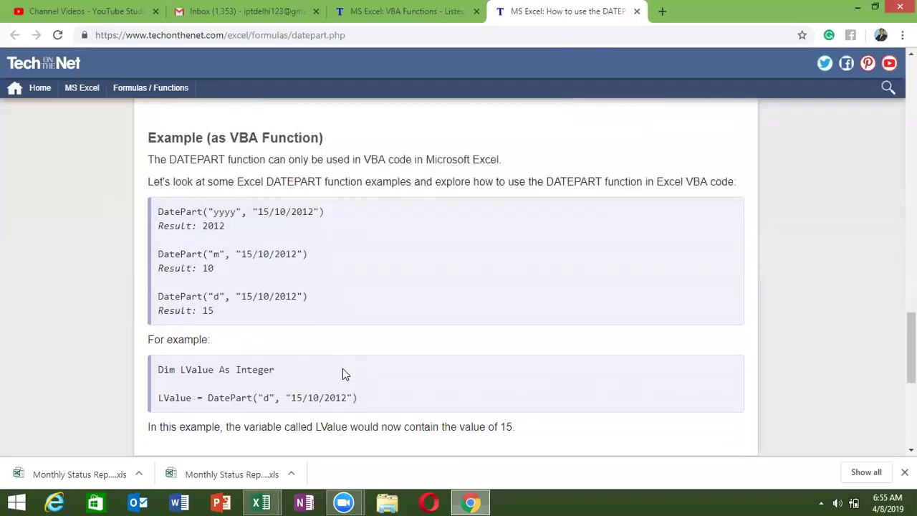
double_click(193, 213)
double_click(224, 212)
double_click(307, 211)
left_click(171, 254)
- Review the second and third DATEPART examples using the m and d intervals
double_click(171, 255)
double_click(218, 253)
left_click(262, 255)
double_click(179, 296)
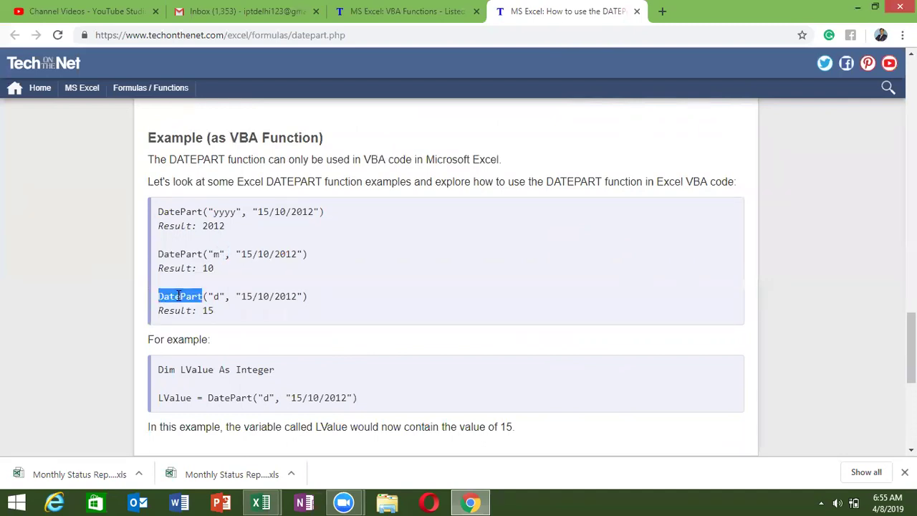
double_click(216, 296)
left_click(187, 304)
scroll(199, 308, "up", 3)
scroll(200, 293, "up", 5)
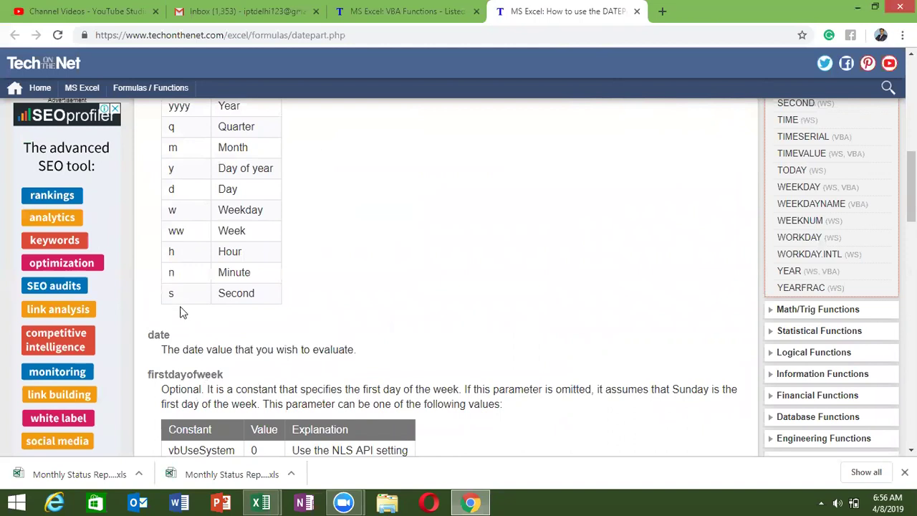
scroll(186, 276, "up", 2)
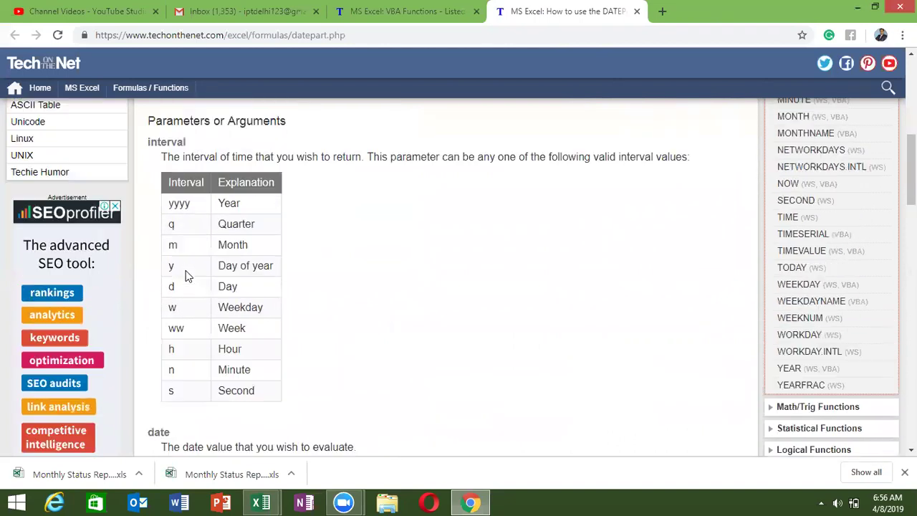
scroll(185, 276, "down", 2)
scroll(186, 272, "down", 3)
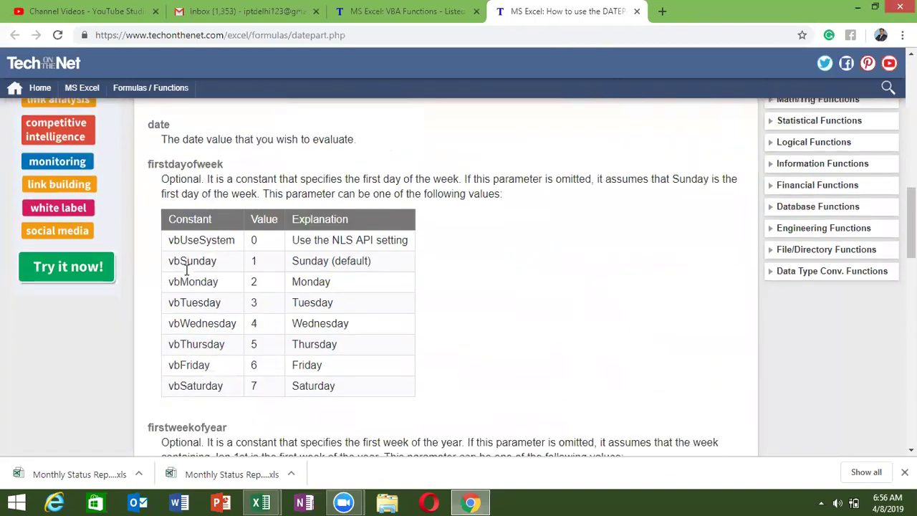
scroll(184, 264, "down", 3)
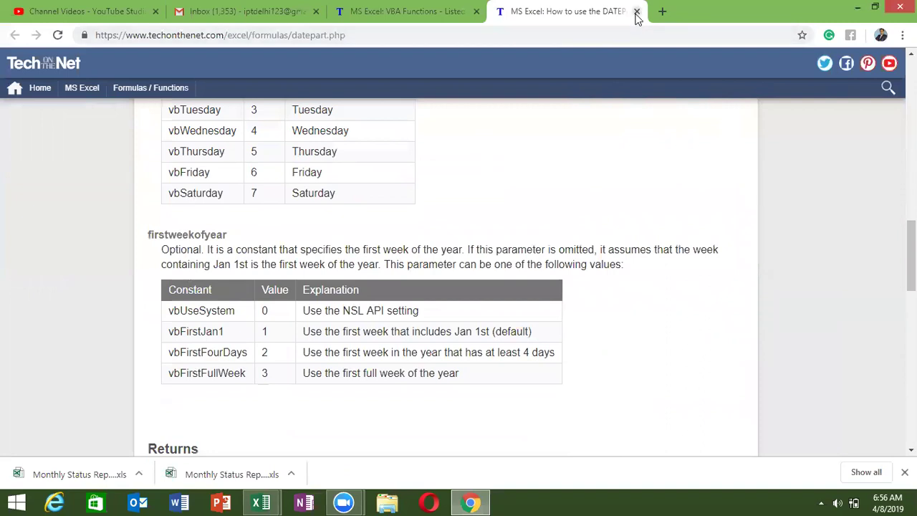
- Close DATEPART, open DATESERIAL in a new tab, and return to Excel's cell G3
left_click(635, 13)
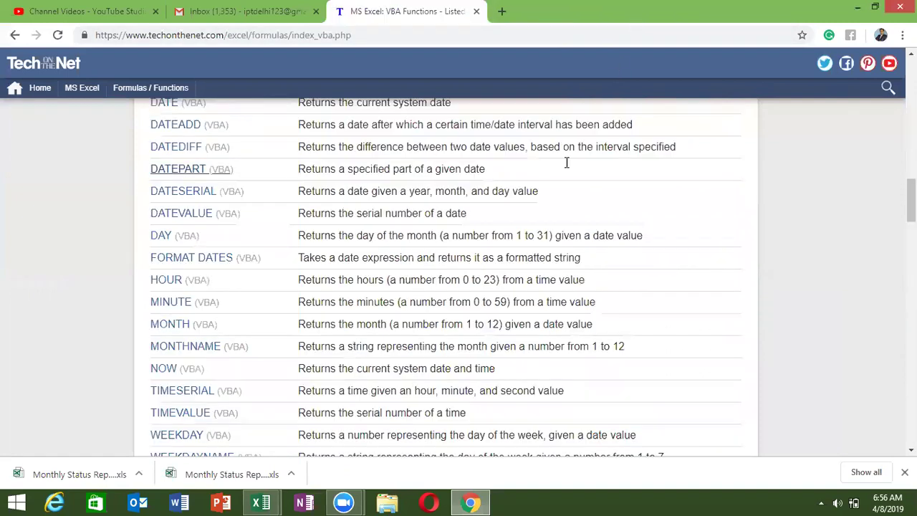
right_click(186, 195)
left_click(206, 203)
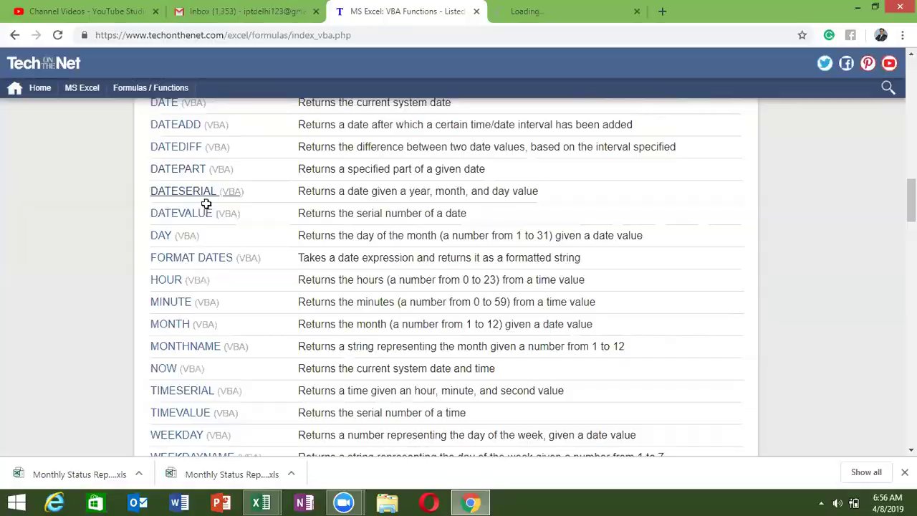
key("alt+Tab")
left_click(314, 182)
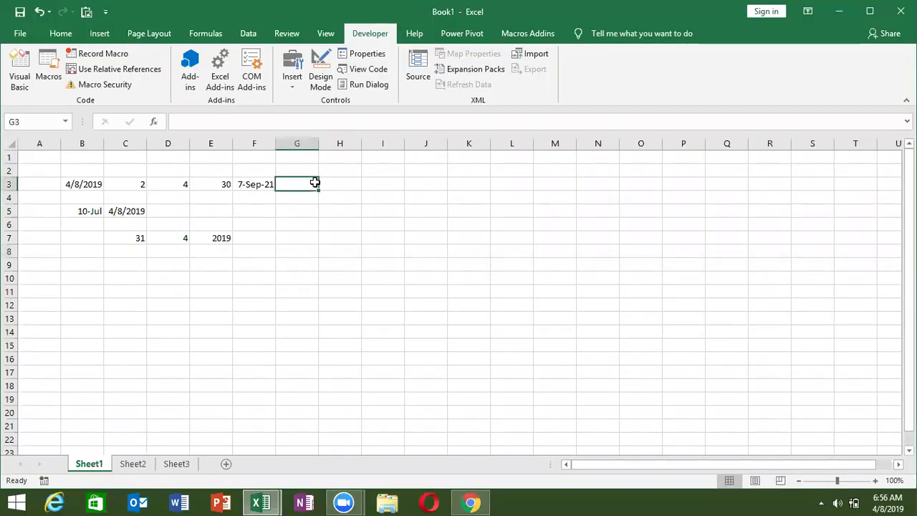
- Enter =DATE(2019,4,8) in G3 so it returns 4/8/2019, then switch back to Chrome
type("=date")
key("Tab")
key("Left")
key("Left")
key("Left")
key("Left")
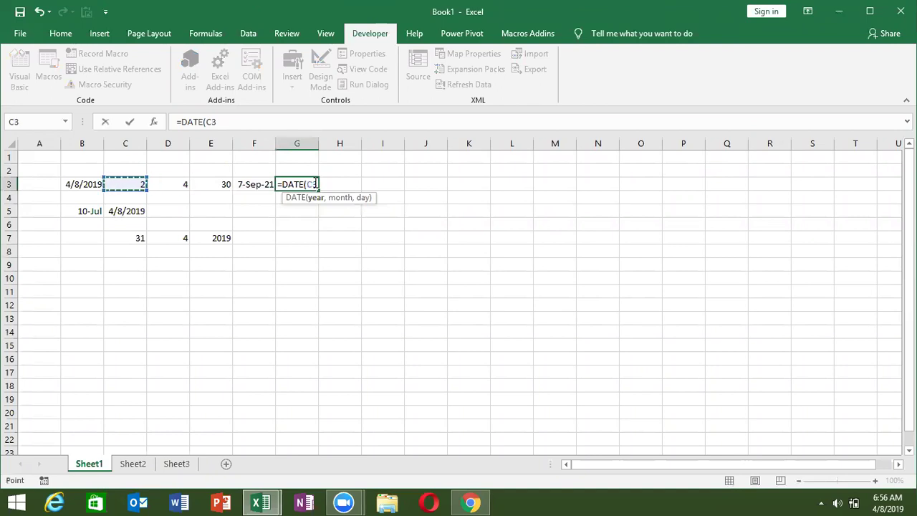
key("BackSpace")
key("BackSpace")
key("BackSpace")
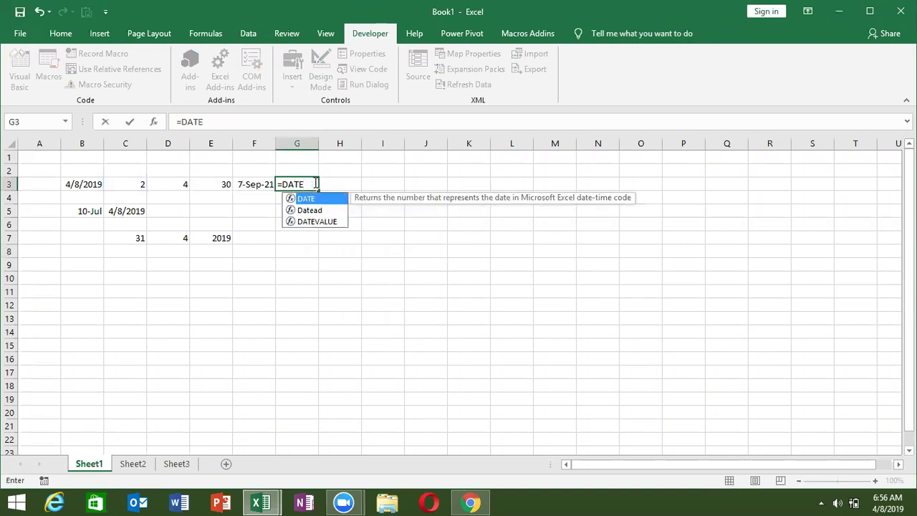
type("(20")
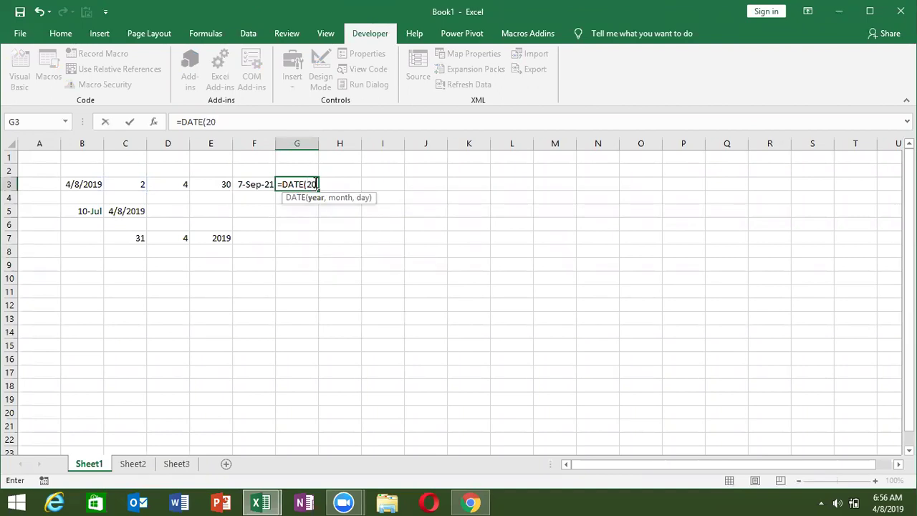
type("19,4,")
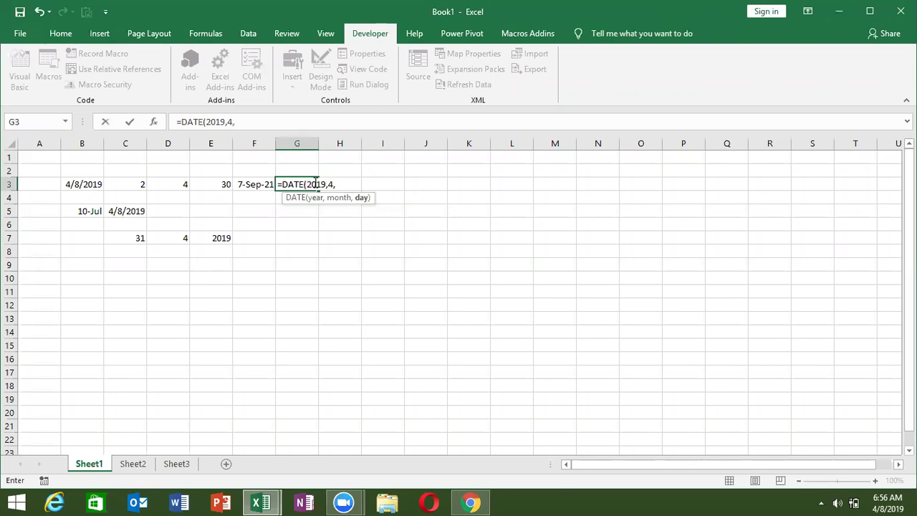
type("8")
key("ctrl+Return")
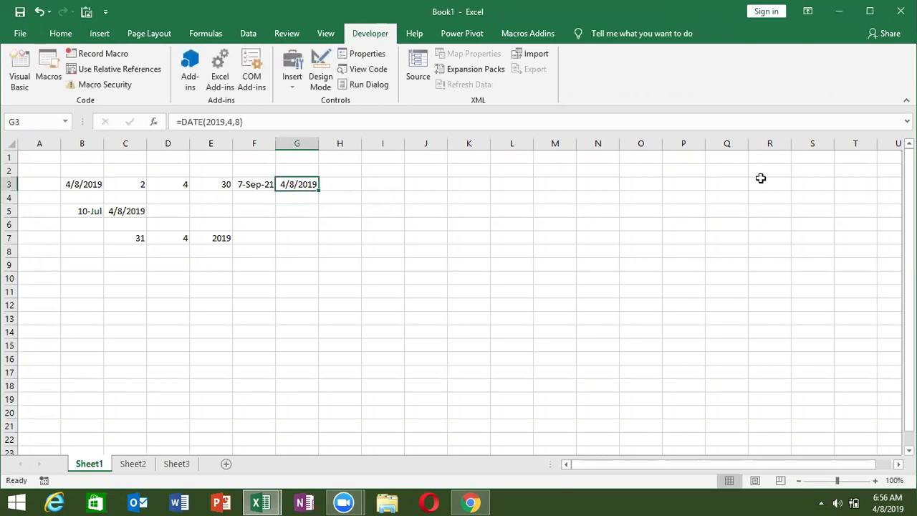
key("alt+Tab")
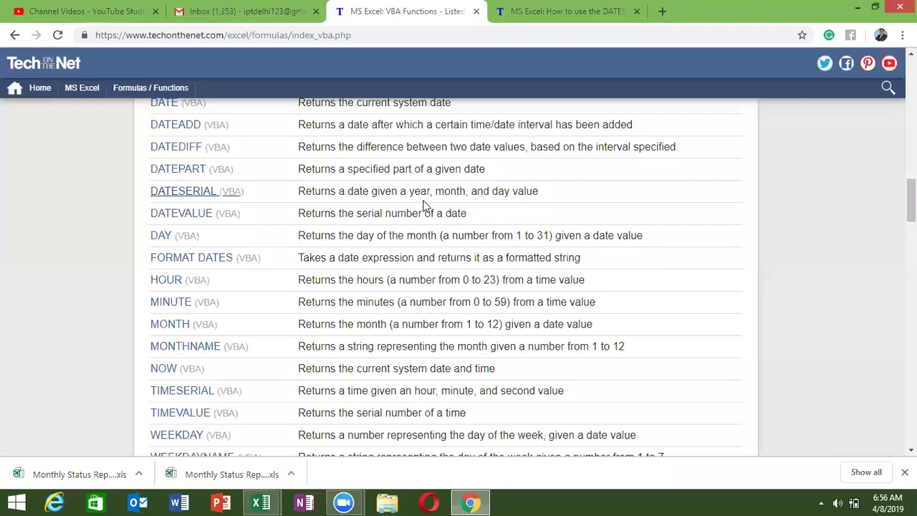
- View the DATESERIAL page, close its duplicate tab, and scroll to its syntax
right_click(180, 194)
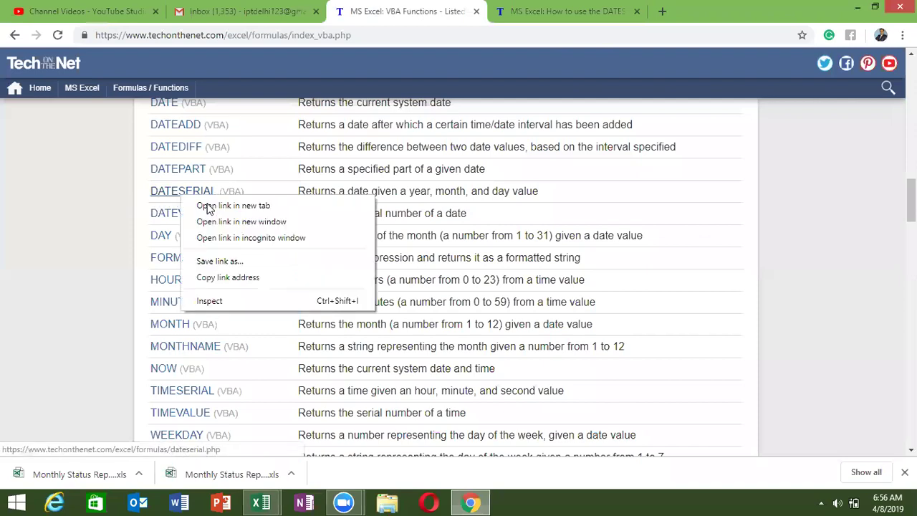
key("Escape")
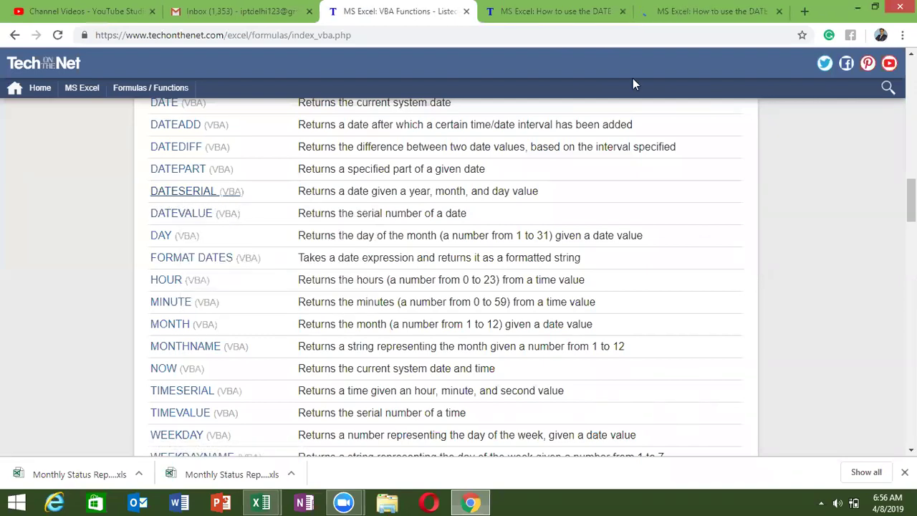
left_click(606, 21)
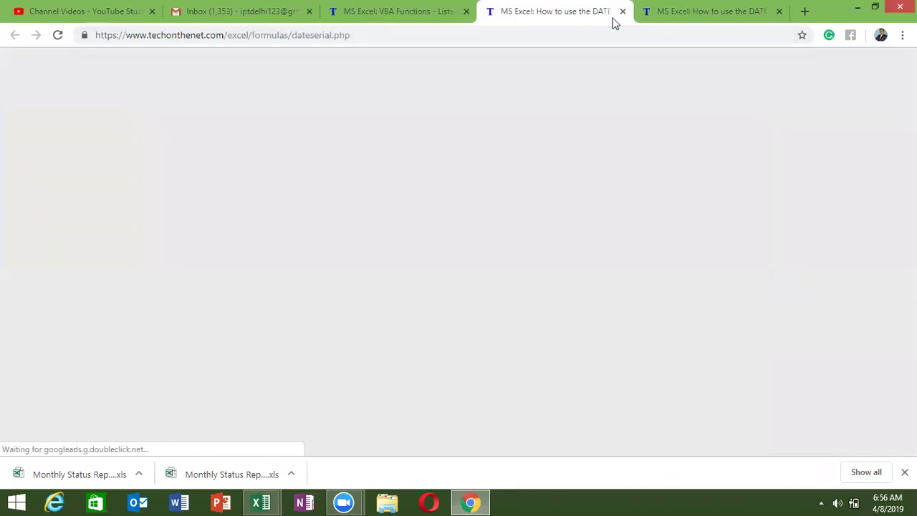
left_click(673, 14)
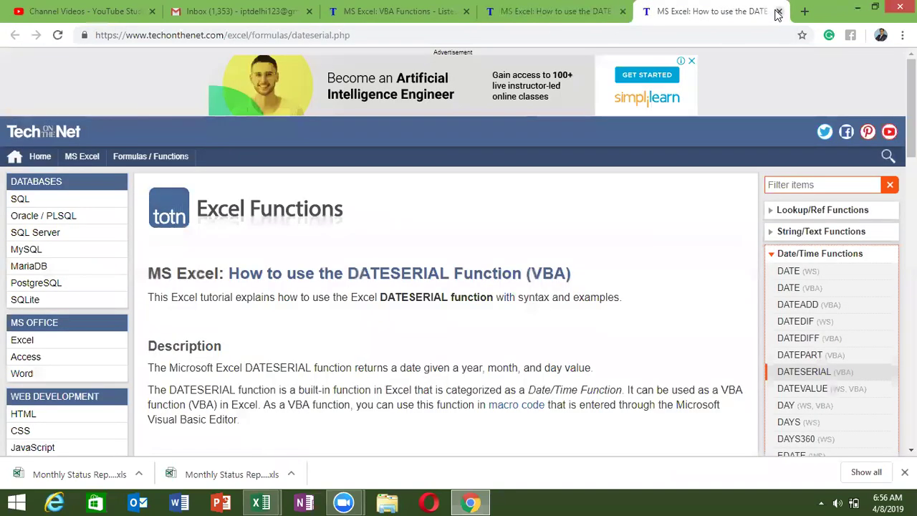
left_click(778, 11)
scroll(474, 321, "down", 3)
scroll(473, 321, "down", 2)
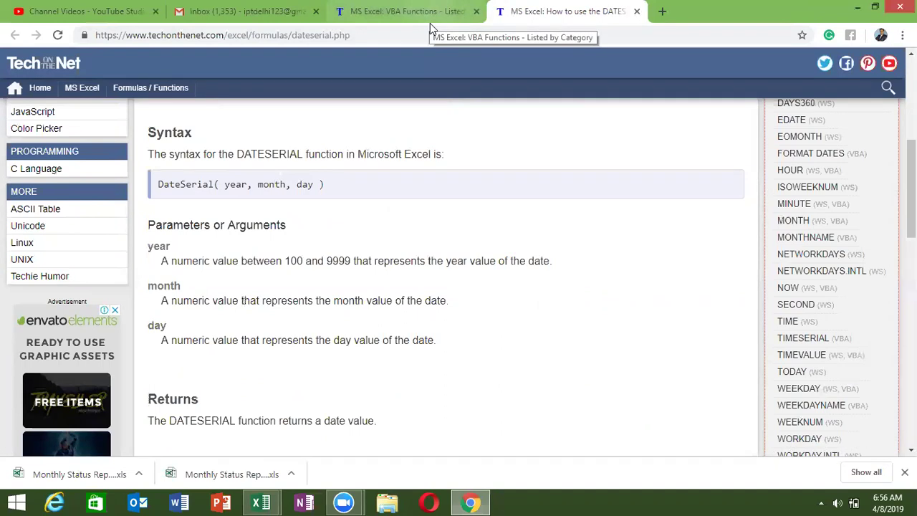
- Open MONTHNAME in a new tab, close the DATESERIAL page, and return to Excel
left_click(430, 11)
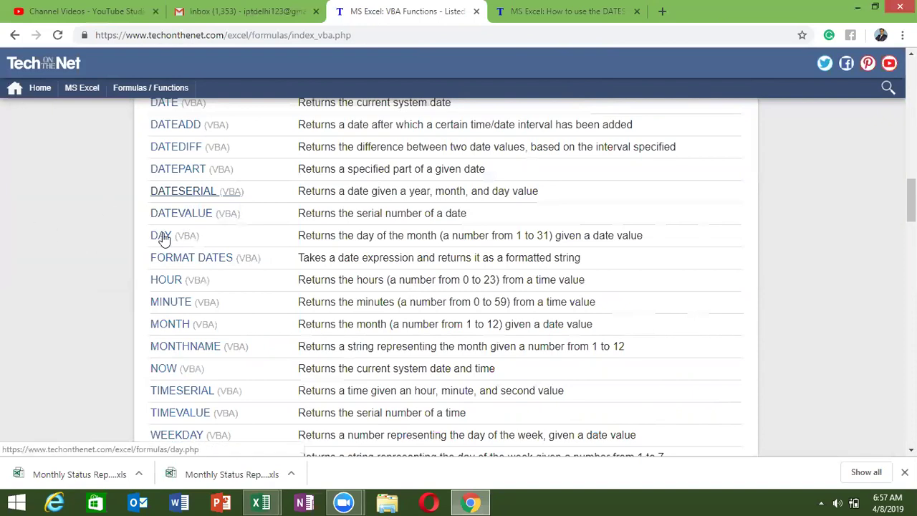
scroll(176, 258, "down", 1)
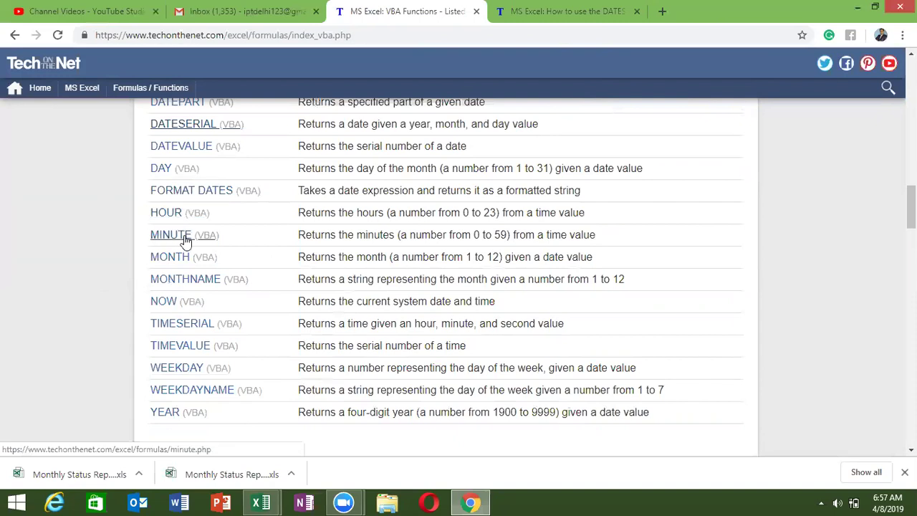
right_click(196, 280)
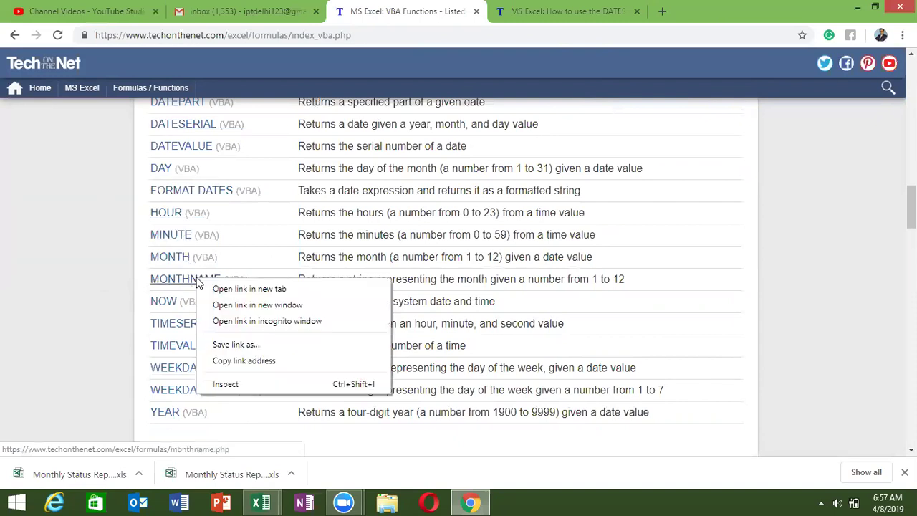
left_click(231, 290)
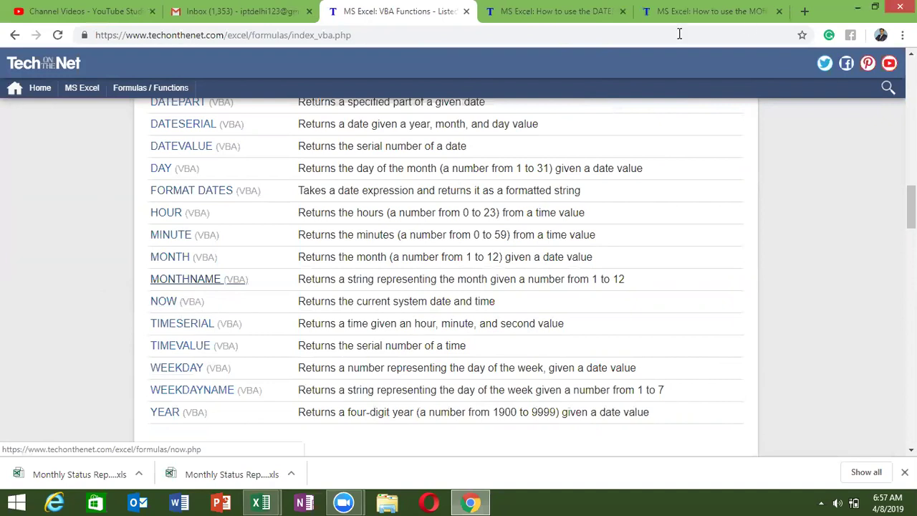
left_click(573, 16)
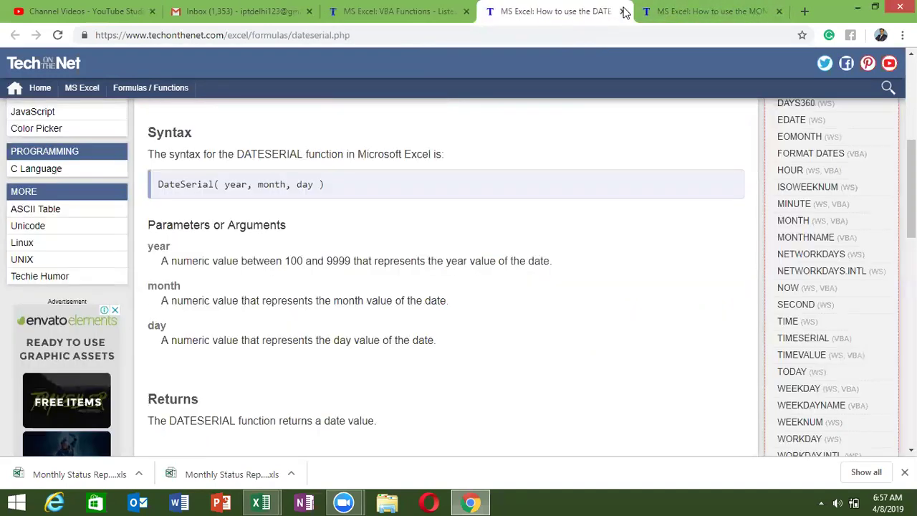
left_click(622, 12)
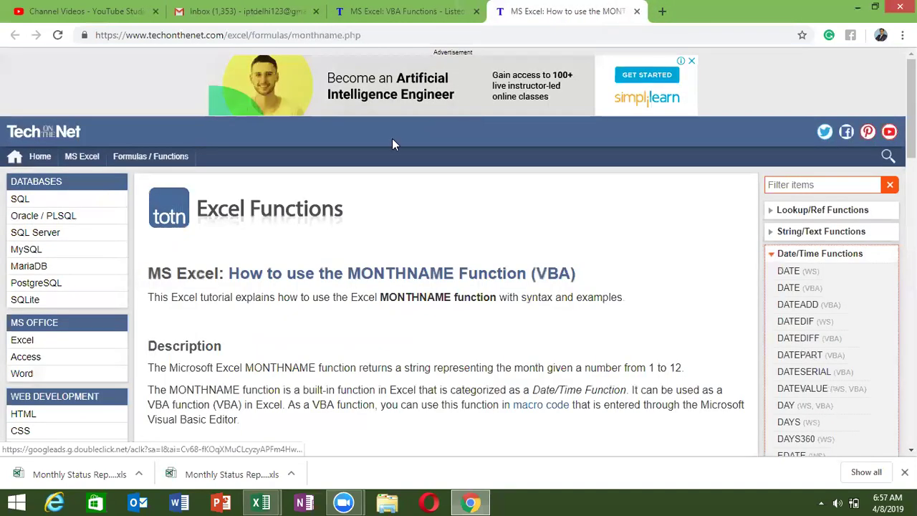
key("alt+Tab")
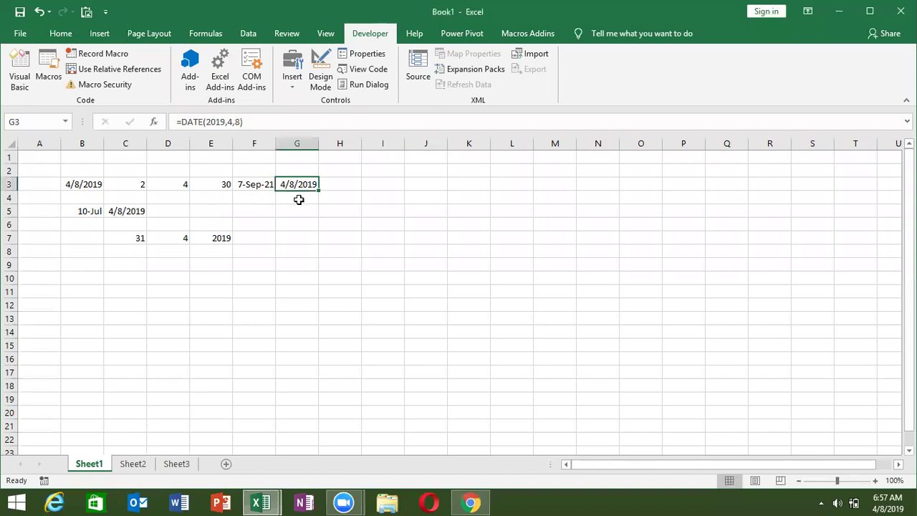
- Enter a MONTH formula in G4 referencing the date in G3
left_click(298, 199)
type("=")
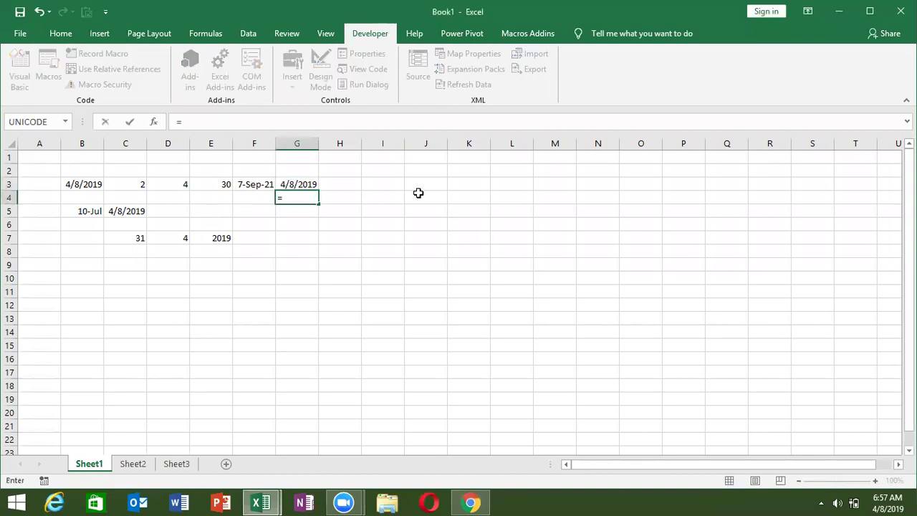
type("mont")
key("Tab")
key("Up")
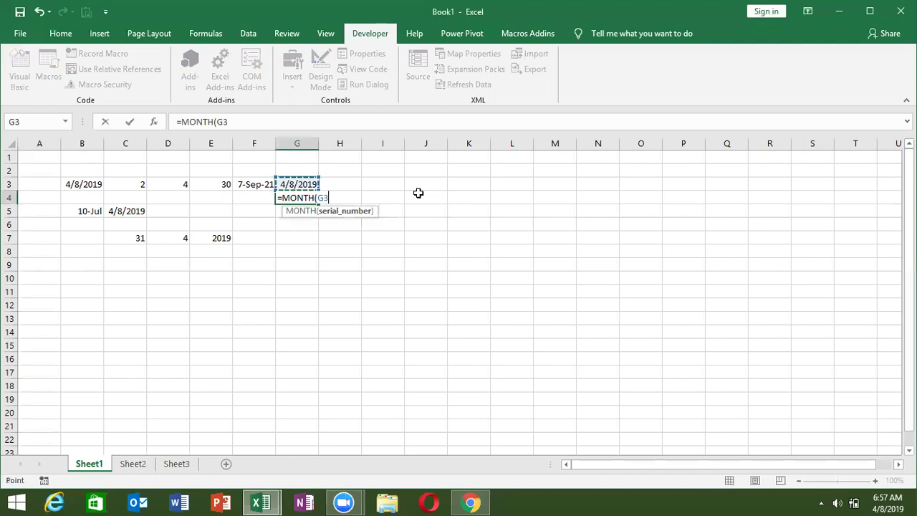
key("Return")
key("Up")
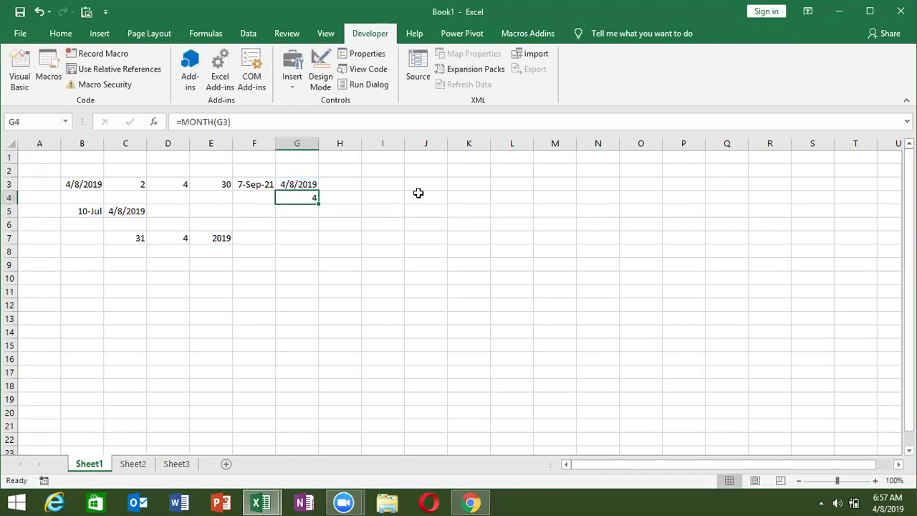
key("Up")
key("Down")
- Enter =TEXT(G3,"MMM") in H3 so it shows Apr
key("Right")
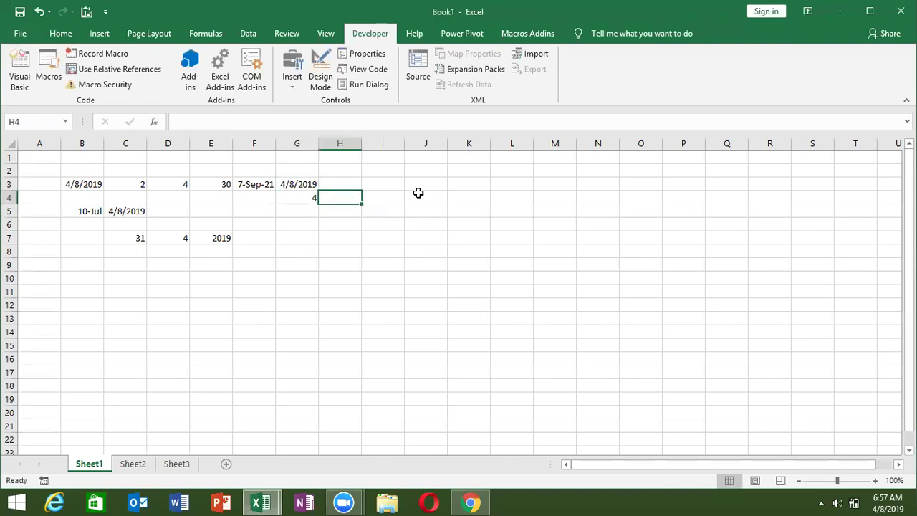
key("Up")
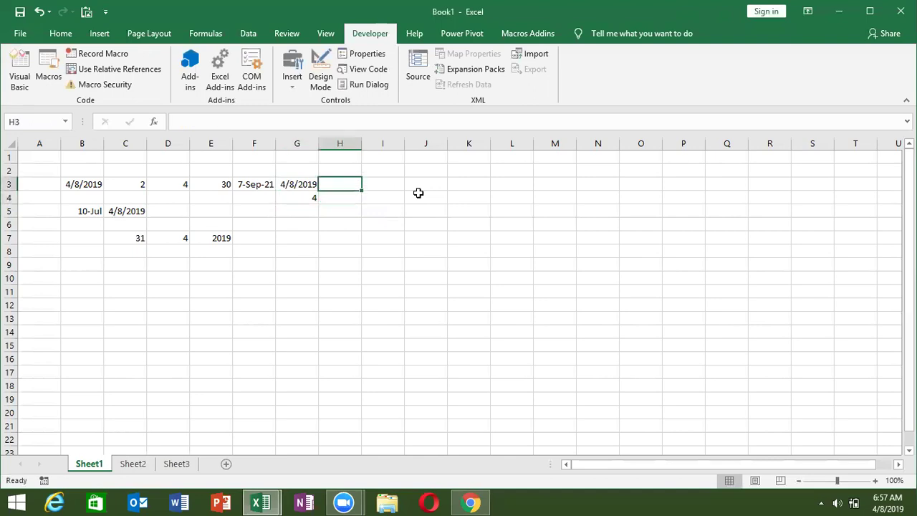
type("=te")
key("Tab")
key("Left")
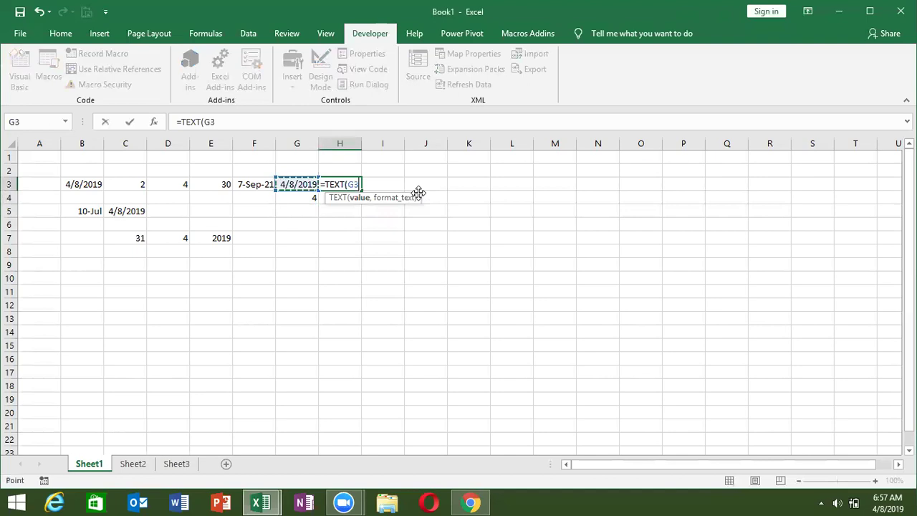
type(",\"")
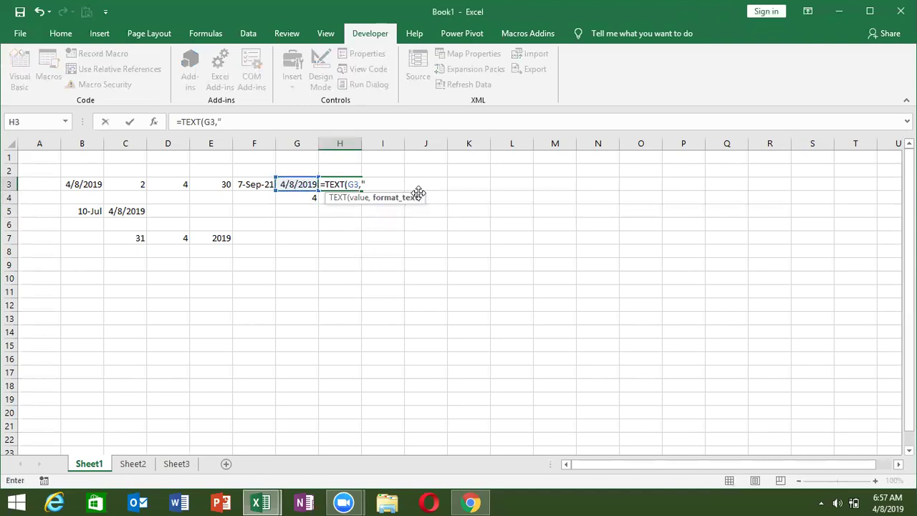
type("MMM")
key("ctrl+Return")
key("Left")
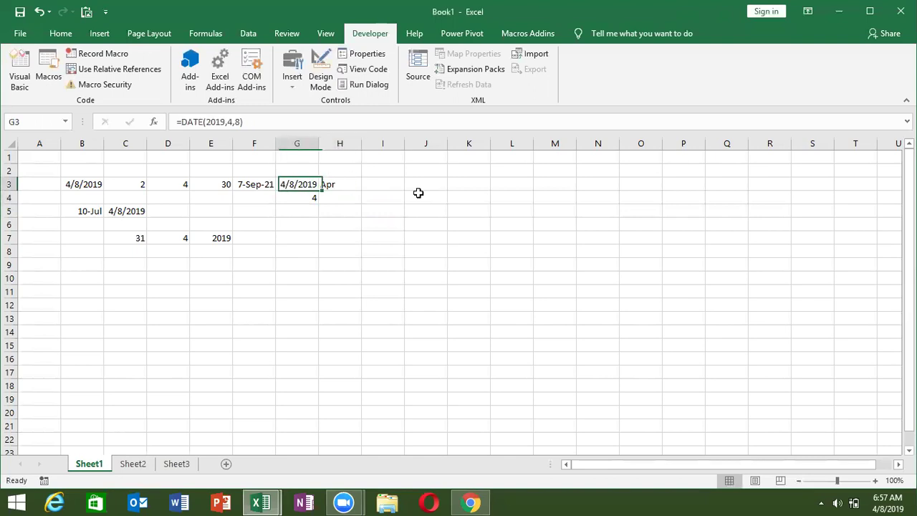
- List month numbers with names in J2:K3: 1 Jan and 2 Feb
key("Right")
key("Right")
key("Right")
key("Up")
type("1")
key("Right")
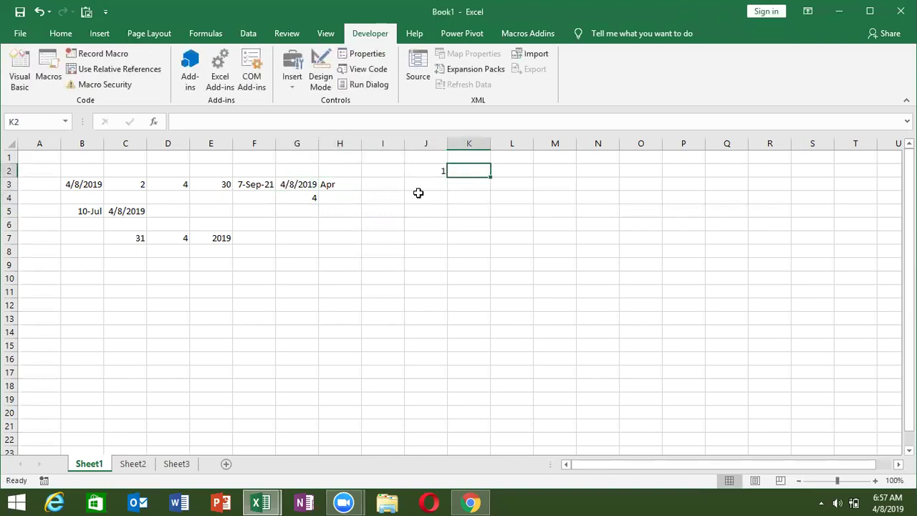
type("Jan")
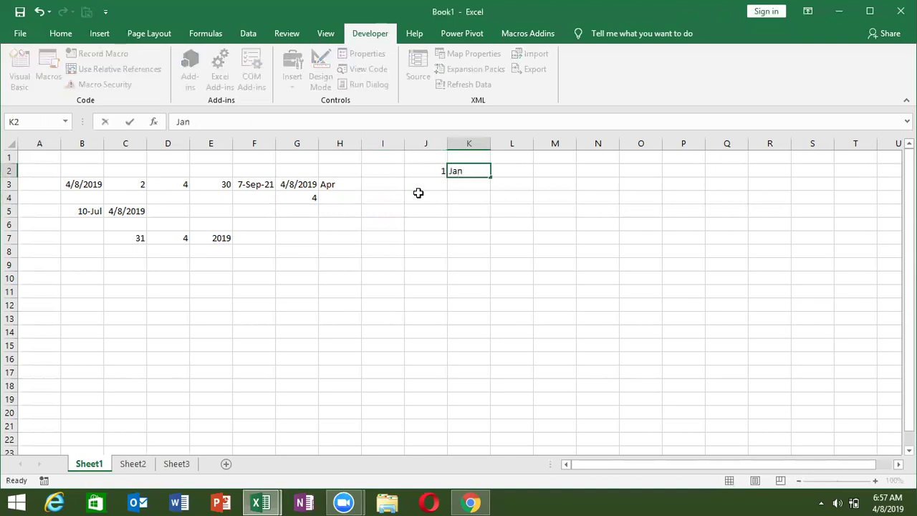
key("Return")
key("Left")
type("2")
key("Right")
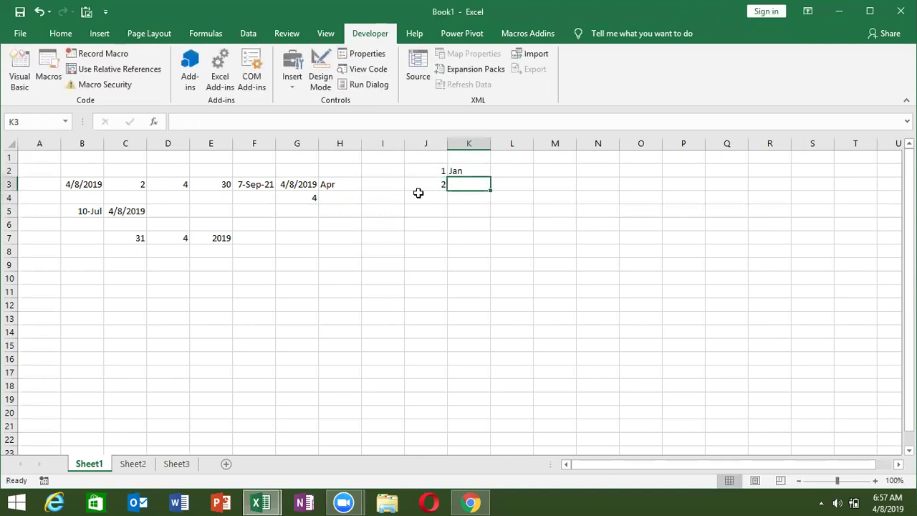
type("Feb")
key("Return")
key("Up")
key("Right")
key("alt+Tab")
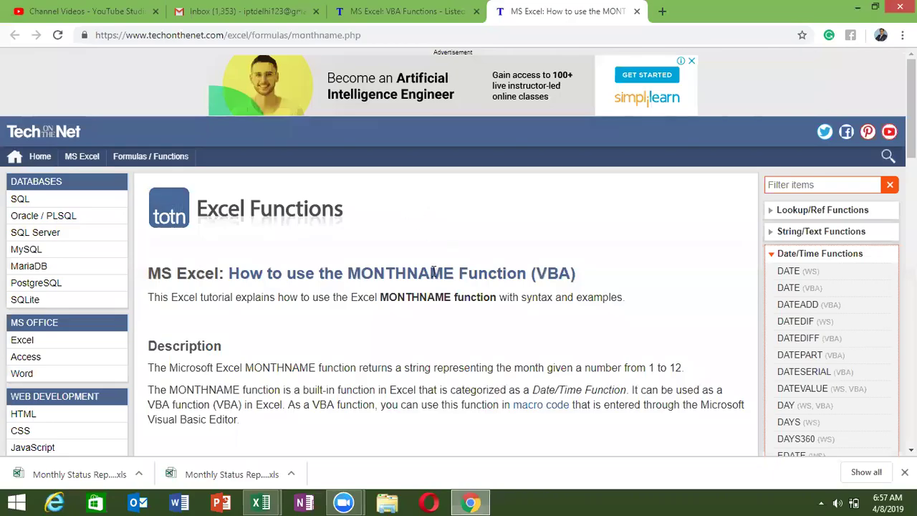
- Read the MONTHNAME examples, noting the March result and the abbreviated TRUE option
double_click(424, 274)
scroll(424, 278, "down", 4)
scroll(428, 287, "down", 3)
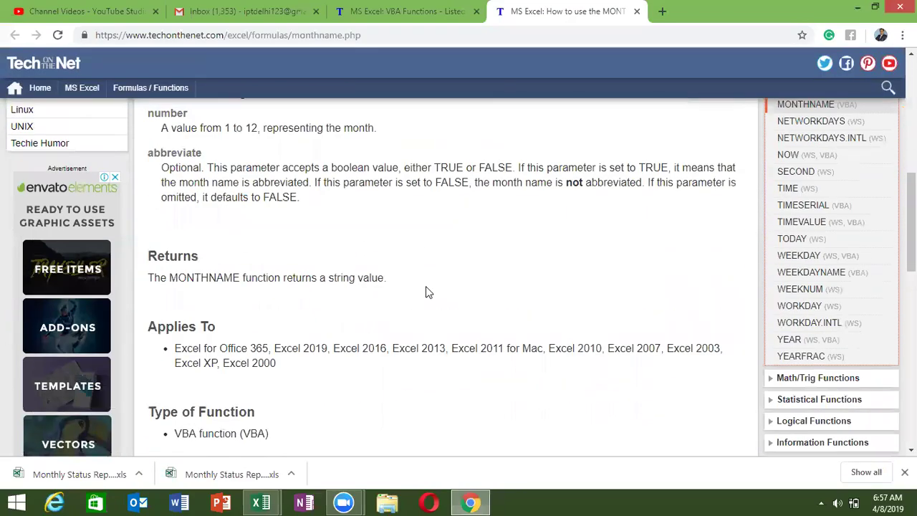
scroll(425, 289, "down", 1)
scroll(424, 289, "down", 2)
scroll(424, 286, "down", 3)
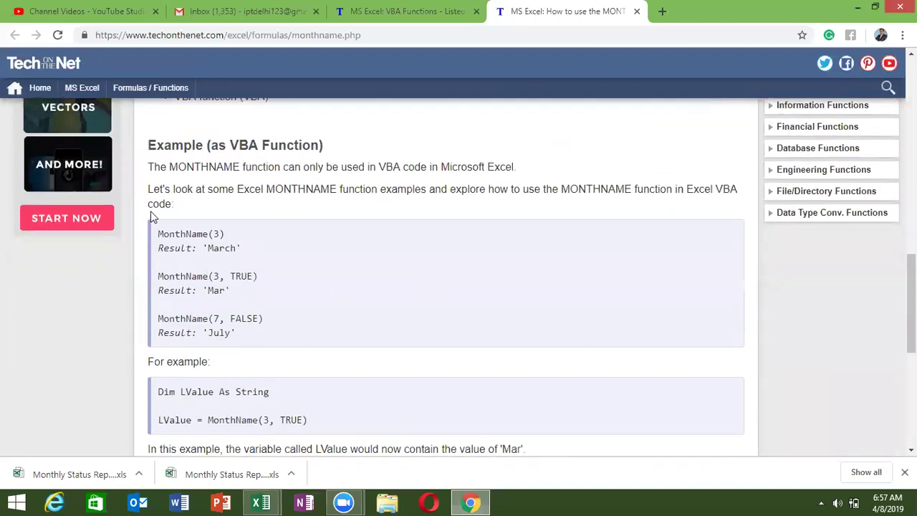
double_click(229, 246)
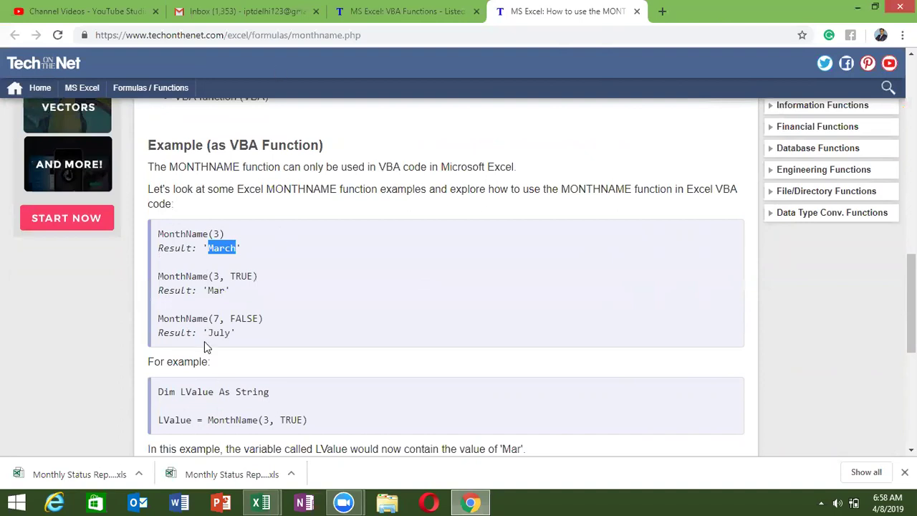
double_click(238, 276)
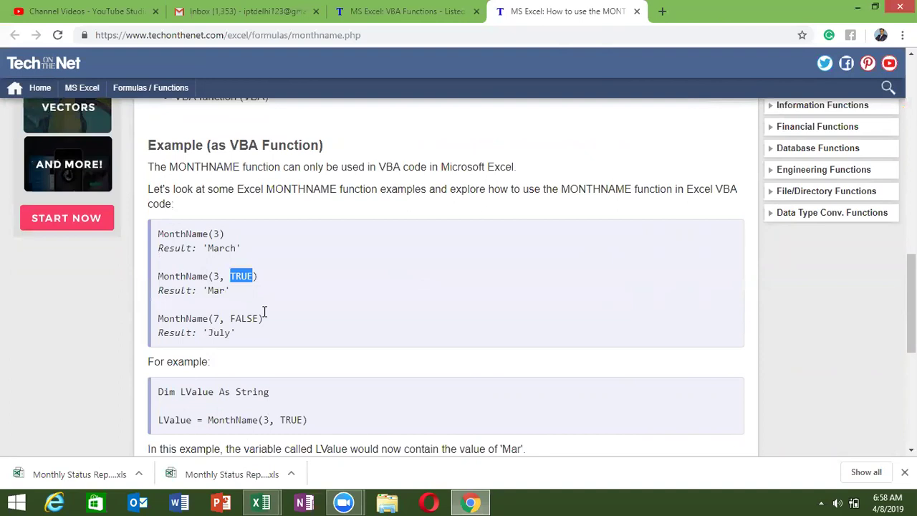
- Close the MONTHNAME tutorial and scroll the VBA functions list down to WEEKDAYNAME
scroll(288, 301, "up", 2)
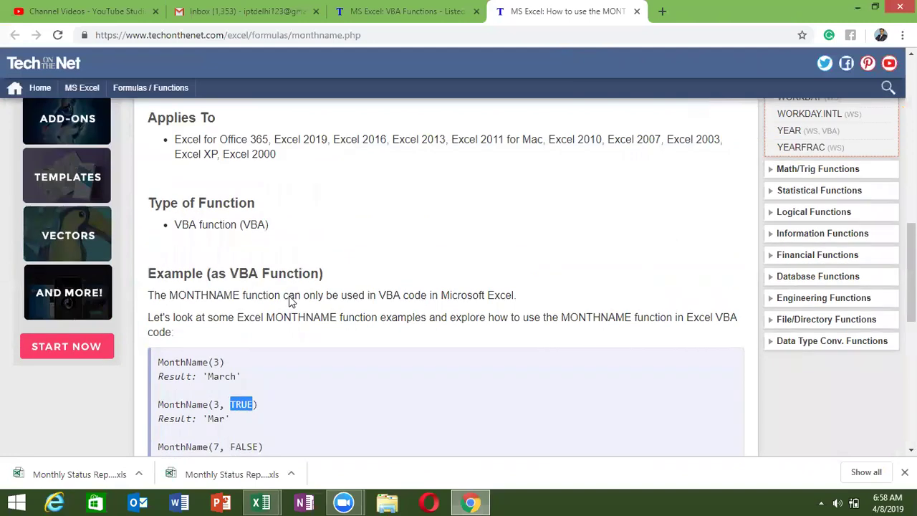
scroll(289, 301, "up", 2)
scroll(290, 302, "up", 2)
scroll(290, 301, "up", 2)
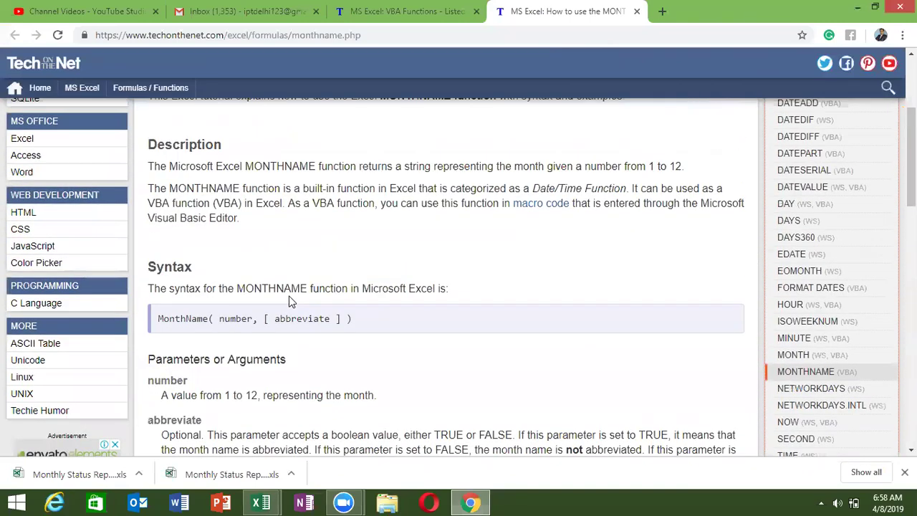
scroll(290, 300, "down", 4)
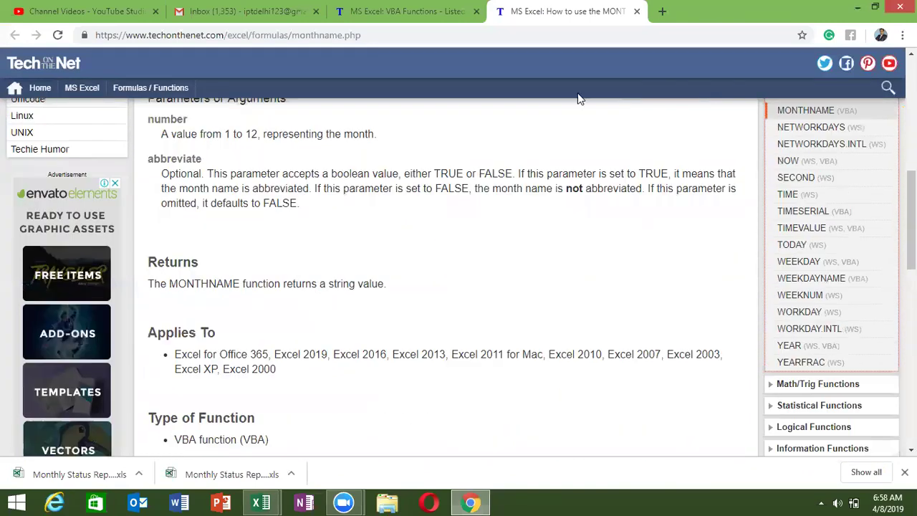
left_click(636, 11)
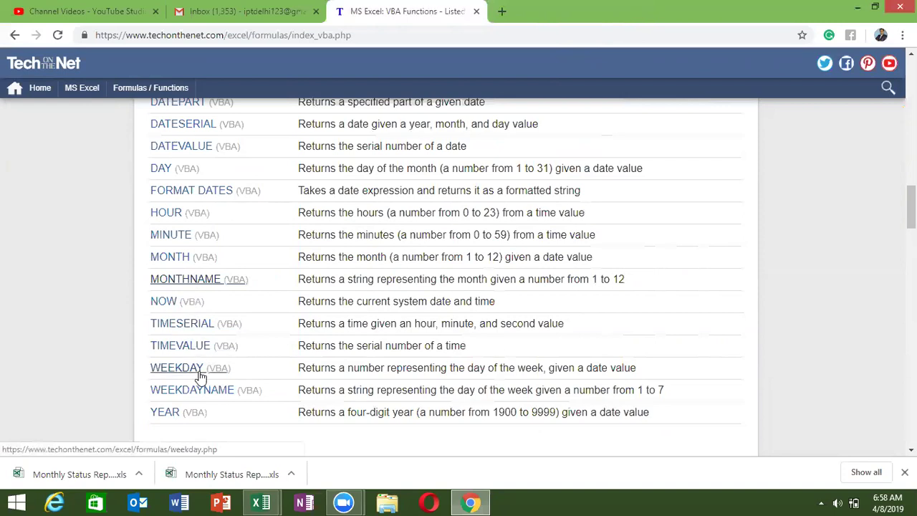
scroll(201, 376, "down", 1)
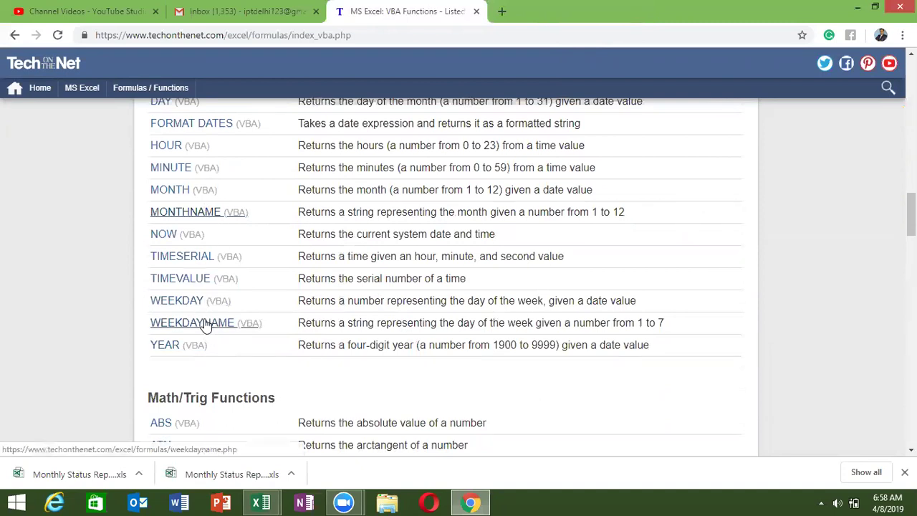
- Back in Excel, enter 1 in J6 and Mon in K6
key("alt+Tab")
left_click(240, 251)
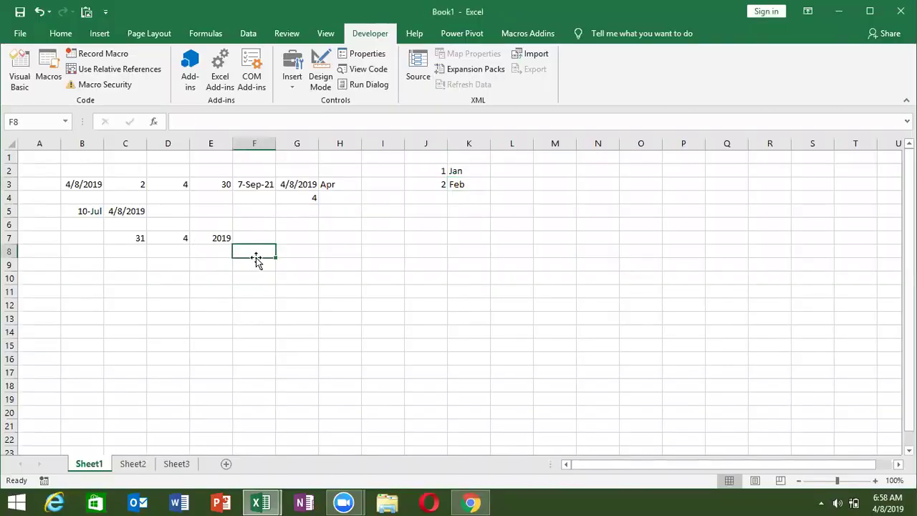
left_click(423, 219)
type("1")
key("Tab")
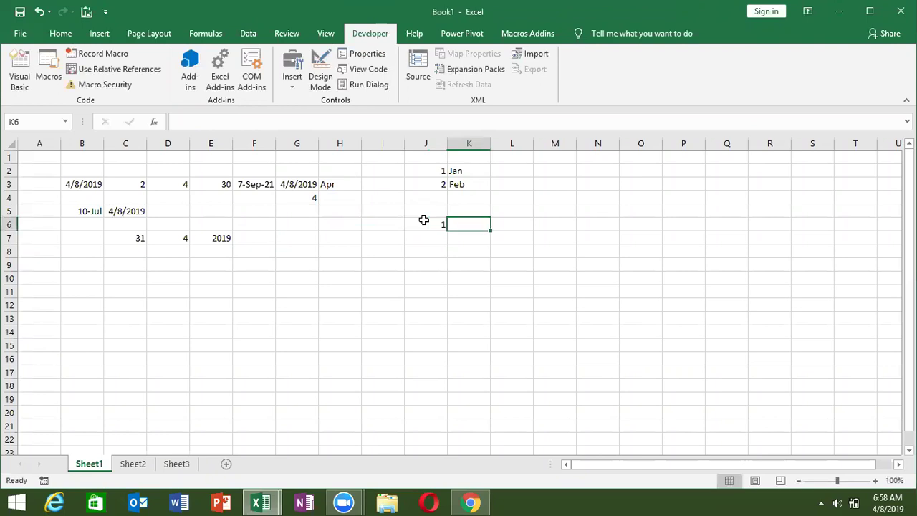
type("Mon")
key("Return")
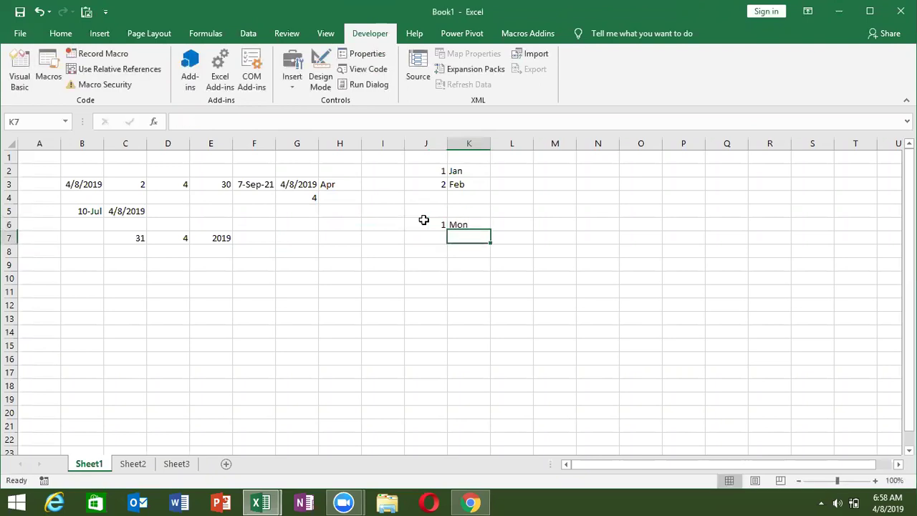
key("Up")
- Open the WEEKDAYNAME tutorial in a new Chrome tab
key("alt+Tab")
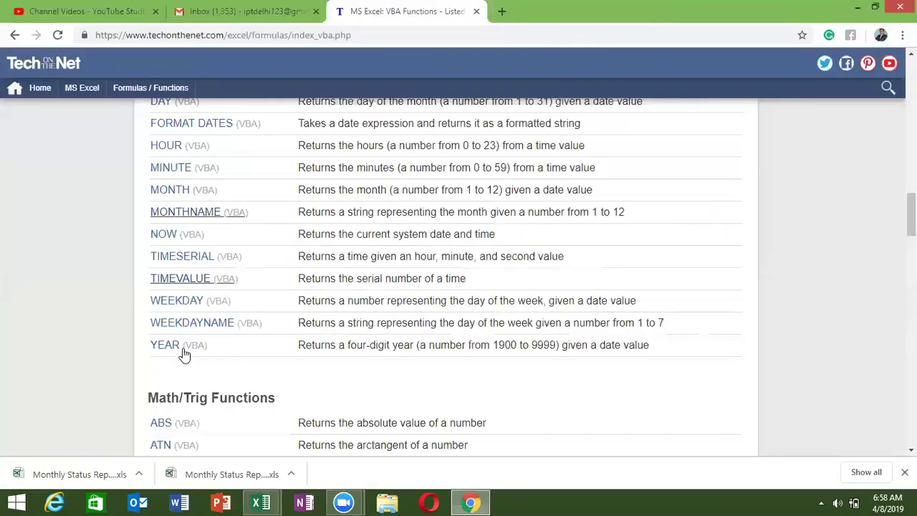
right_click(215, 328)
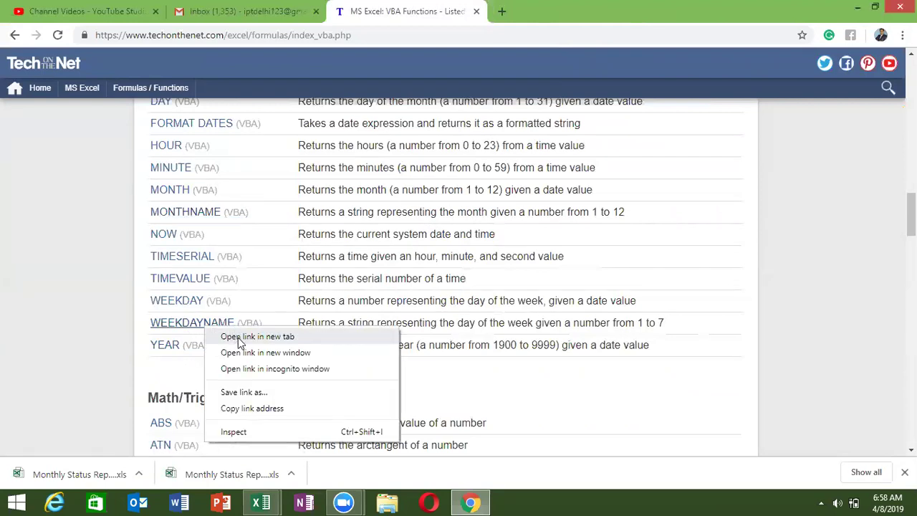
left_click(230, 335)
scroll(239, 340, "down", 2)
- Switch to the WEEKDAYNAME tutorial, scroll to its examples and highlight the Tuesday result
scroll(238, 337, "up", 2)
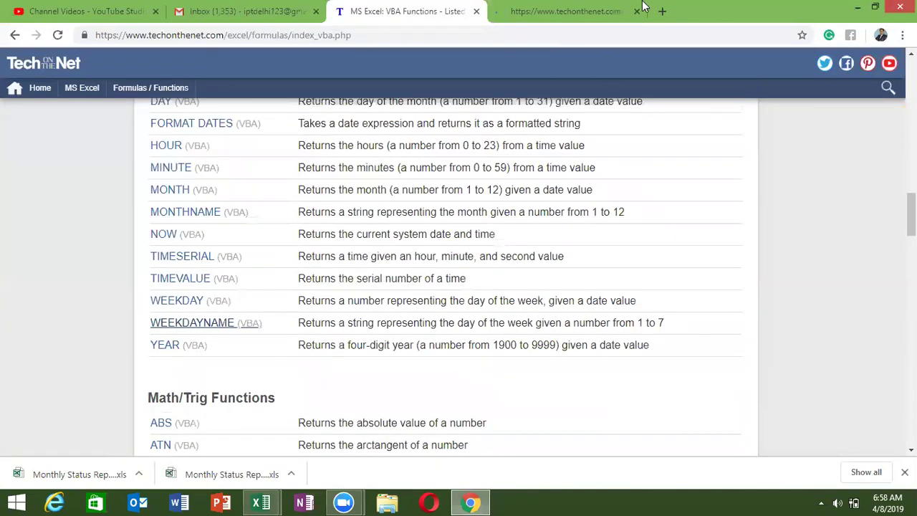
left_click(601, 11)
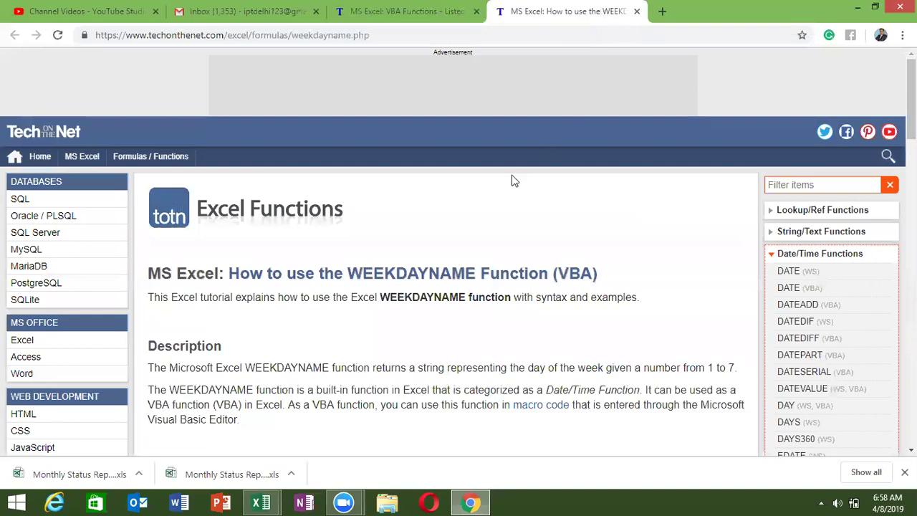
scroll(497, 266, "down", 4)
scroll(217, 293, "down", 1)
scroll(217, 294, "down", 4)
scroll(218, 293, "down", 2)
scroll(241, 266, "up", 2)
scroll(244, 266, "down", 4)
scroll(244, 266, "down", 4)
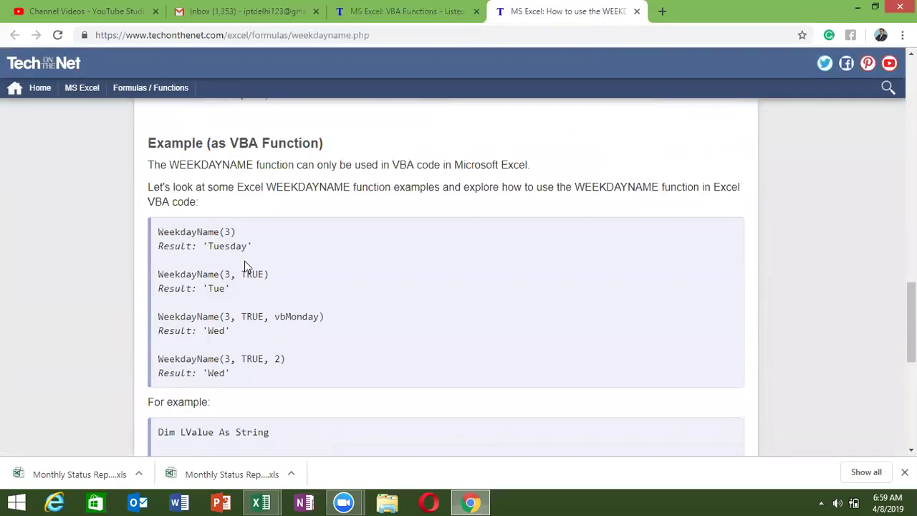
scroll(245, 260, "down", 2)
scroll(245, 260, "up", 1)
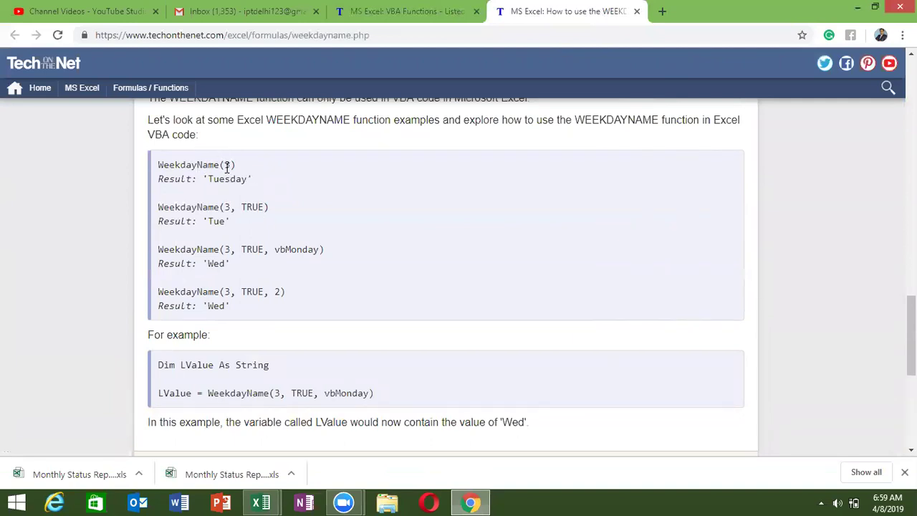
double_click(226, 179)
- Scroll back up to the firstdayofweek constants table (vbSunday 1 to vbSaturday 7)
scroll(223, 189, "up", 3)
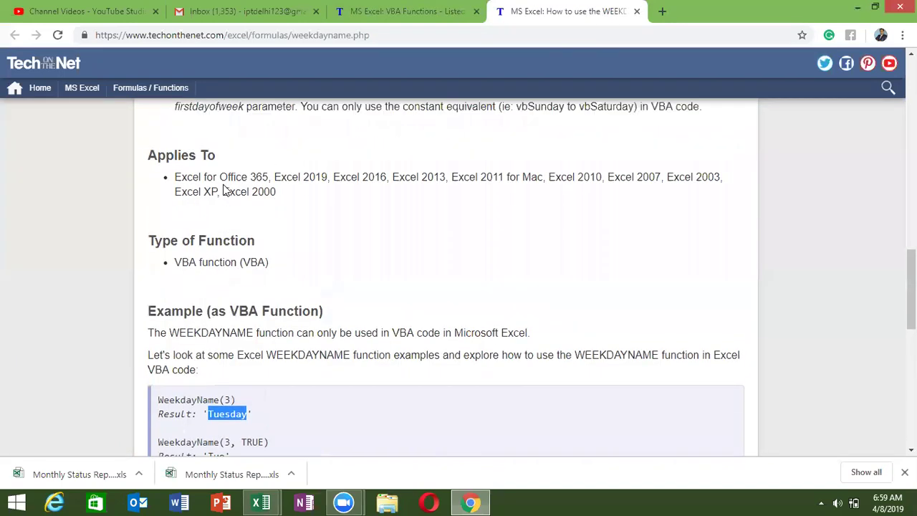
scroll(224, 184, "up", 3)
scroll(224, 182, "up", 3)
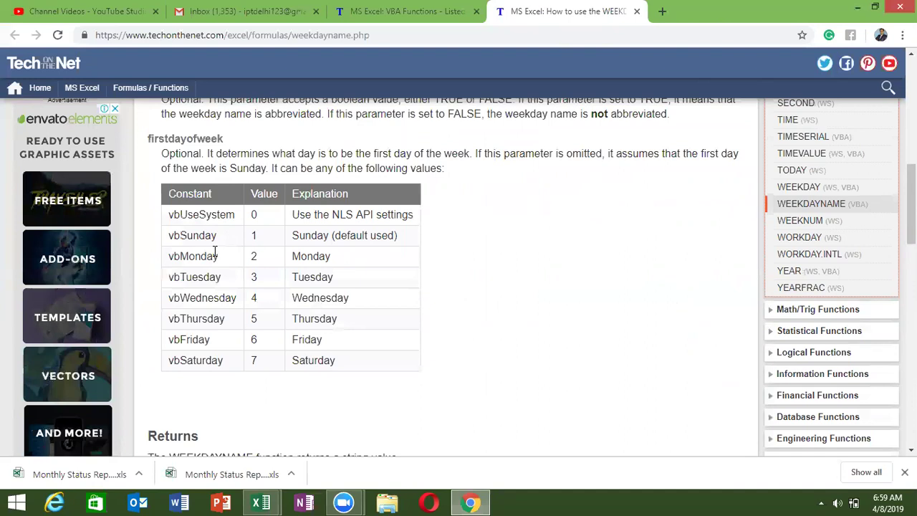
scroll(215, 251, "down", 1)
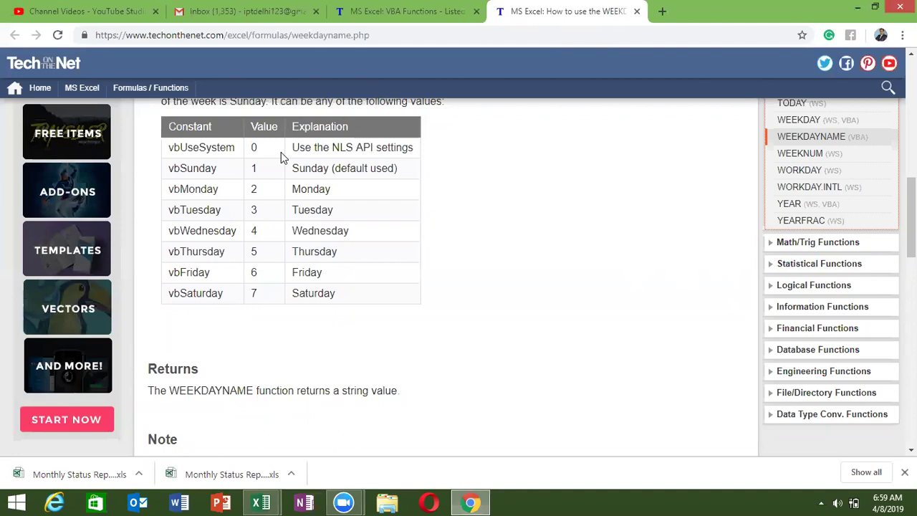
- Browse the WEEKDAYNAME page and briefly highlight Sunday in the constants explanation column
scroll(281, 158, "up", 2)
scroll(281, 158, "down", 1)
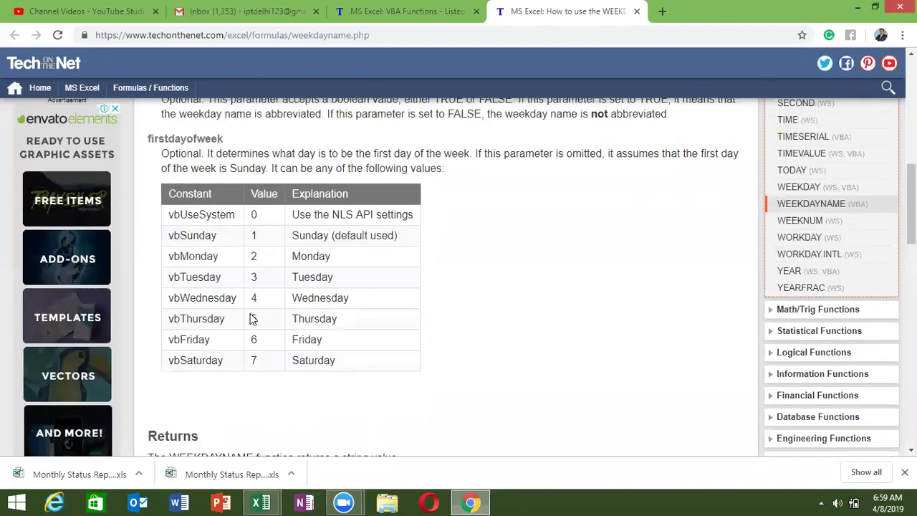
scroll(251, 315, "down", 2)
scroll(250, 315, "down", 1)
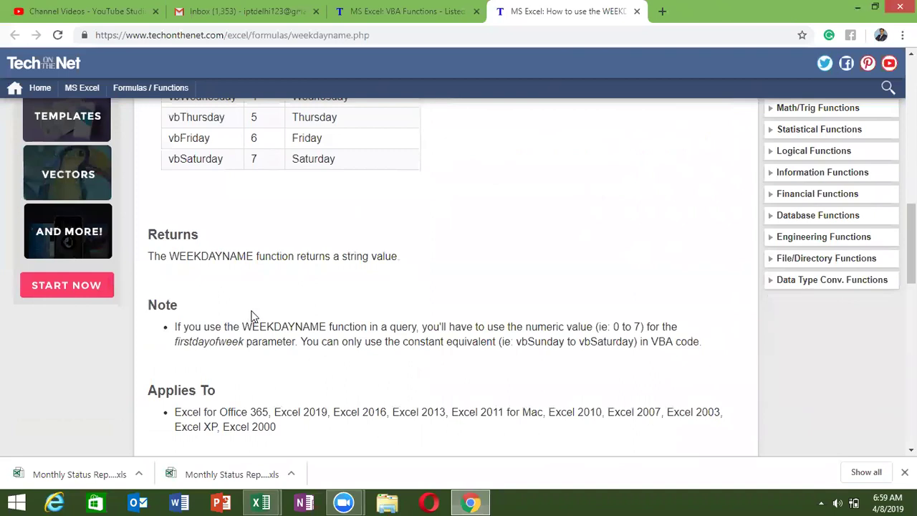
scroll(251, 315, "up", 1)
scroll(251, 316, "down", 2)
scroll(252, 315, "up", 3)
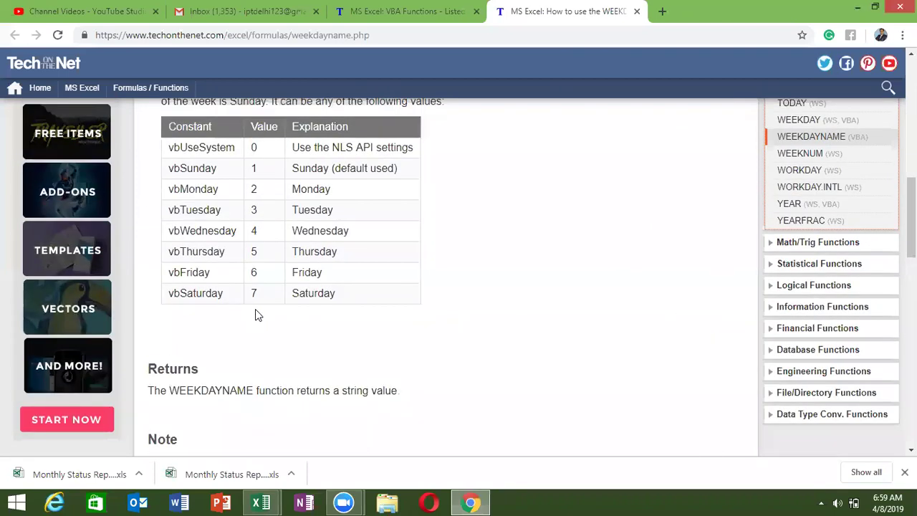
scroll(355, 333, "down", 1)
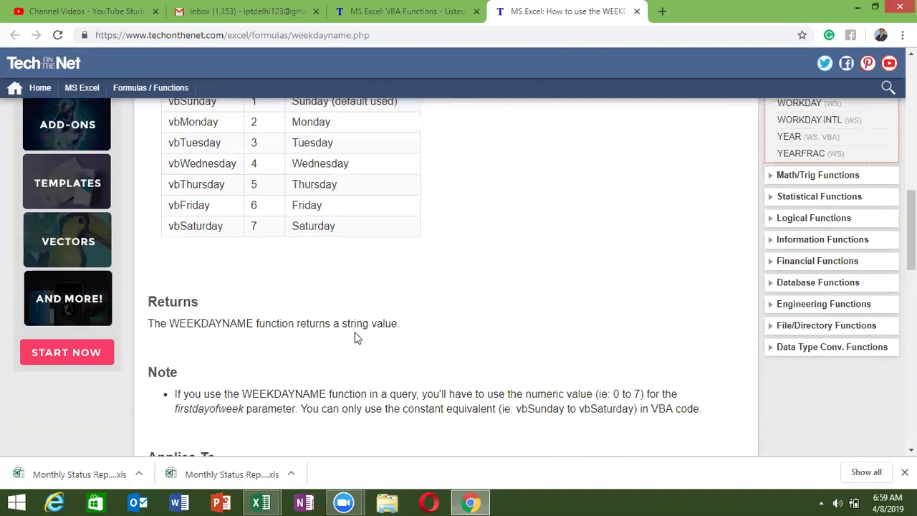
scroll(246, 357, "up", 1)
scroll(300, 315, "down", 4)
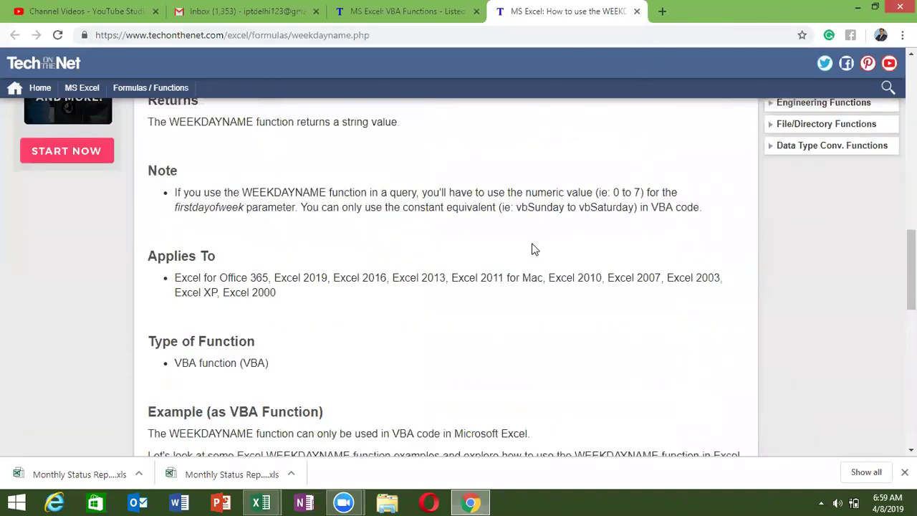
scroll(531, 247, "up", 1)
scroll(532, 248, "down", 2)
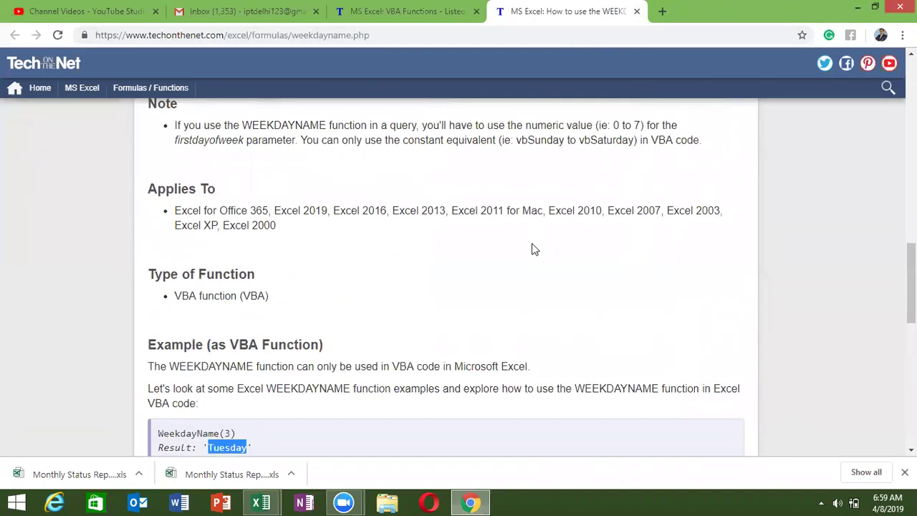
scroll(531, 248, "up", 5)
scroll(354, 288, "up", 1)
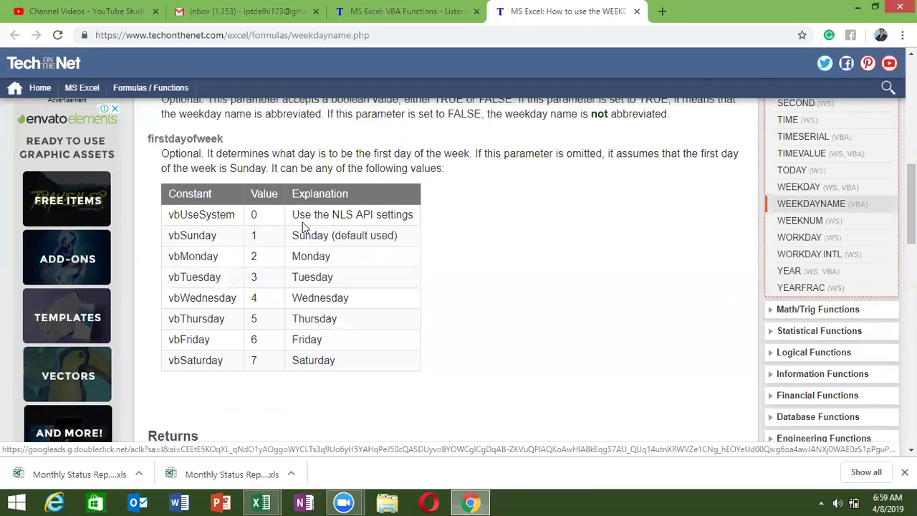
double_click(373, 215)
double_click(310, 235)
left_click(253, 255)
- Scroll to the LValue example and select the vbMonday argument in WeekdayName(3, TRUE, vbMonday)
scroll(321, 279, "down", 4)
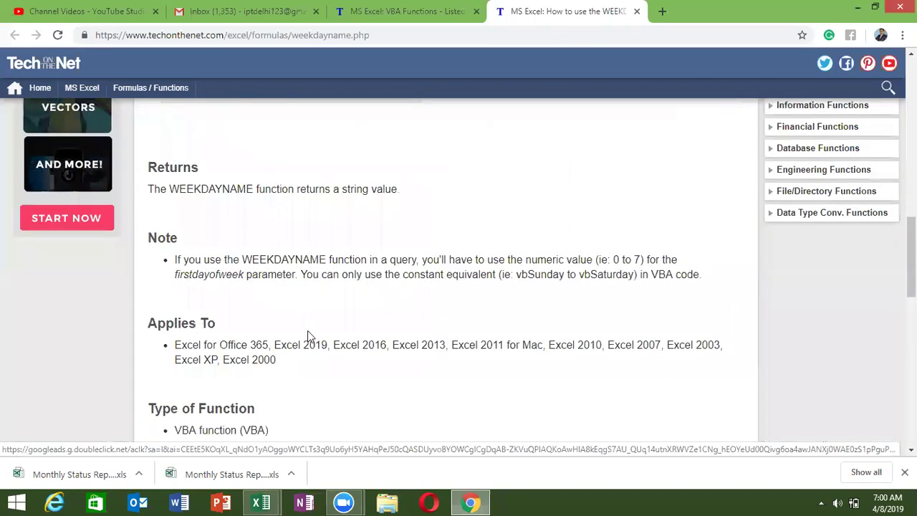
scroll(312, 331, "down", 5)
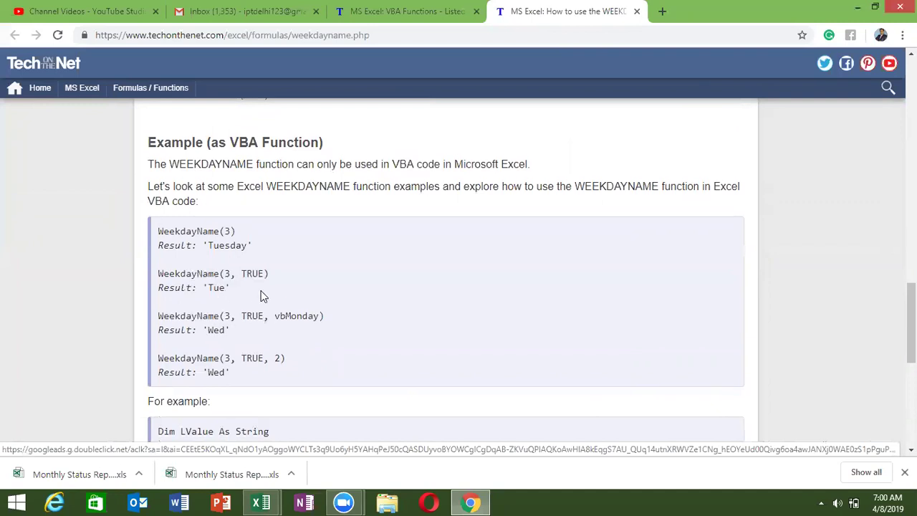
scroll(263, 296, "down", 3)
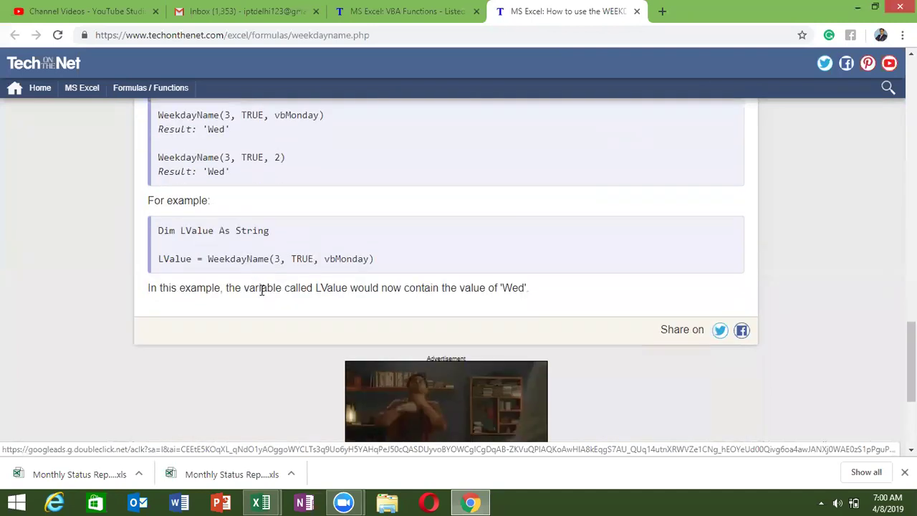
double_click(358, 259)
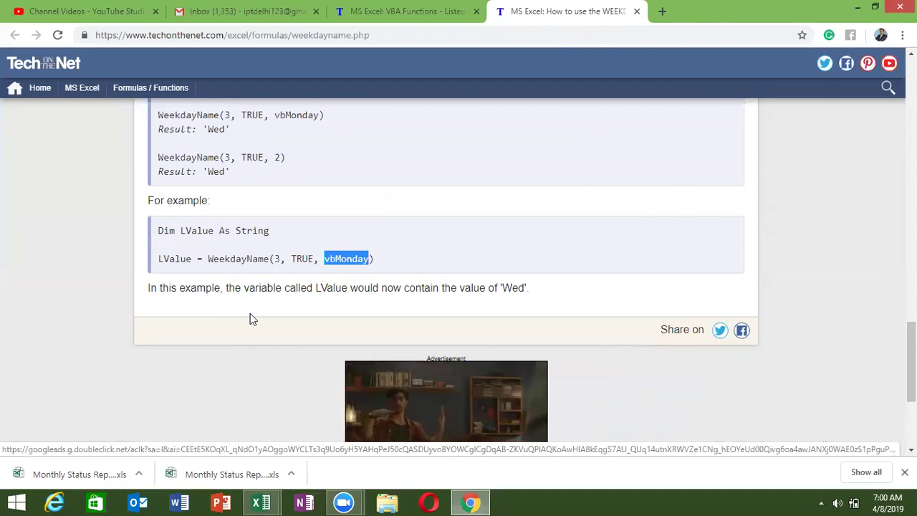
- Close the WEEKDAYNAME tab, returning to the VBA functions list
left_click(637, 12)
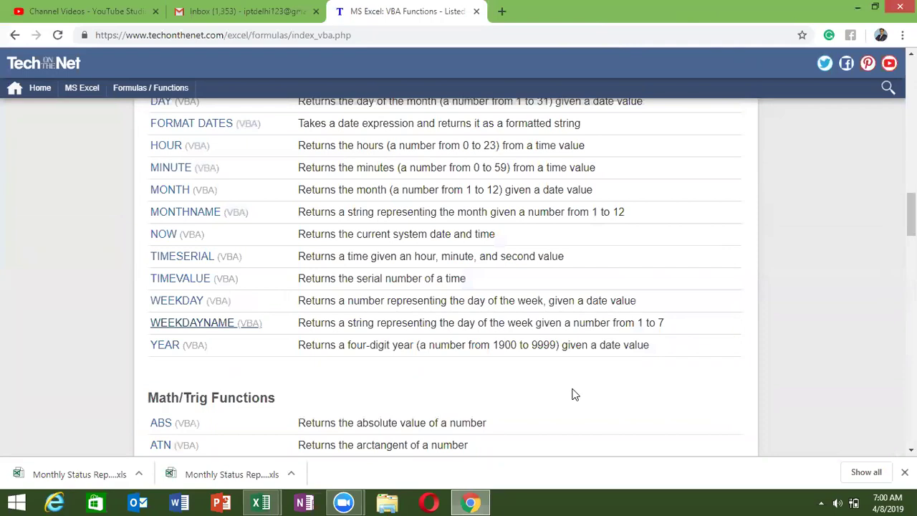
scroll(573, 394, "up", 3)
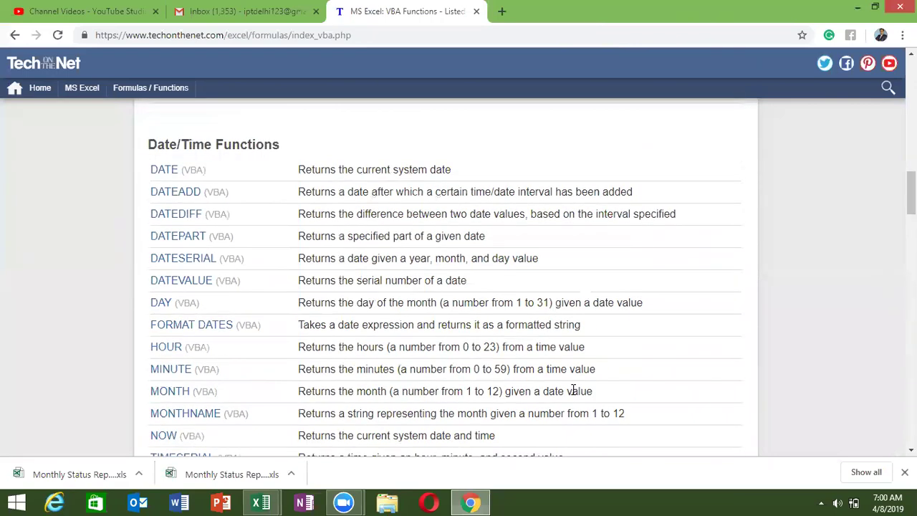
scroll(295, 256, "down", 2)
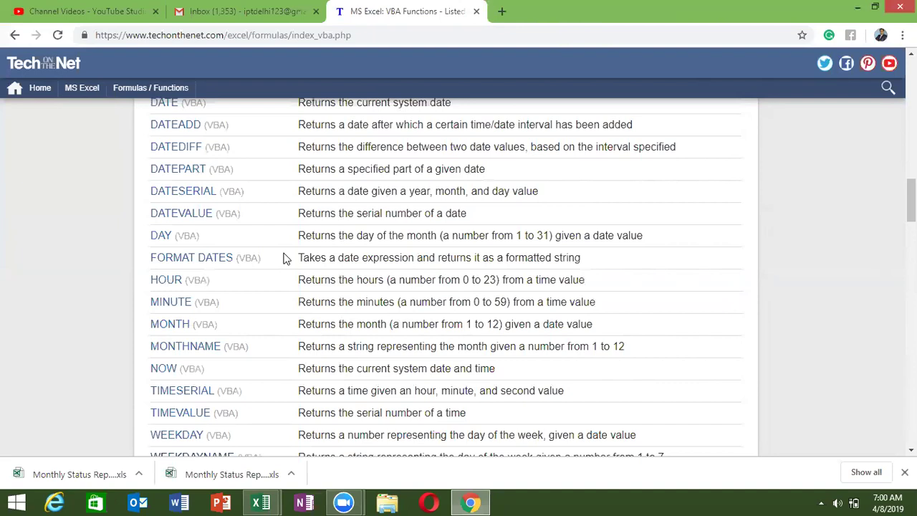
scroll(354, 212, "down", 1)
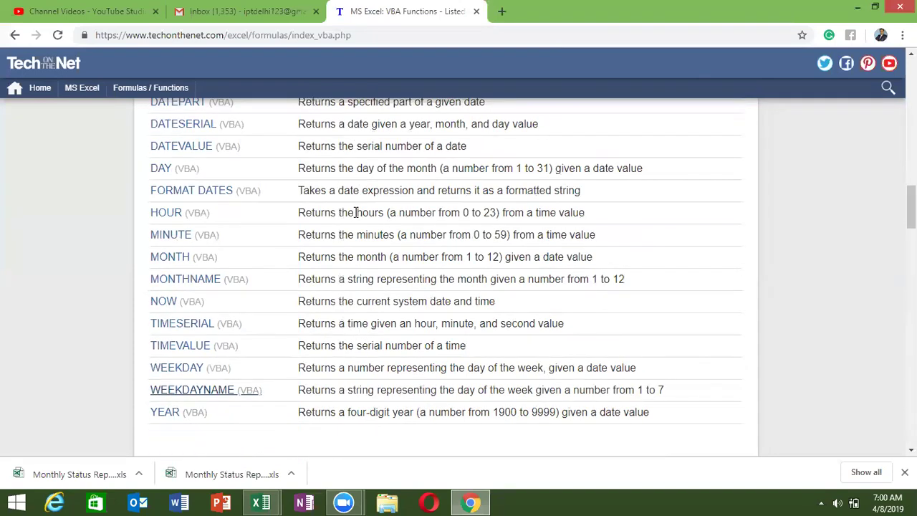
scroll(354, 213, "up", 1)
scroll(354, 213, "up", 1)
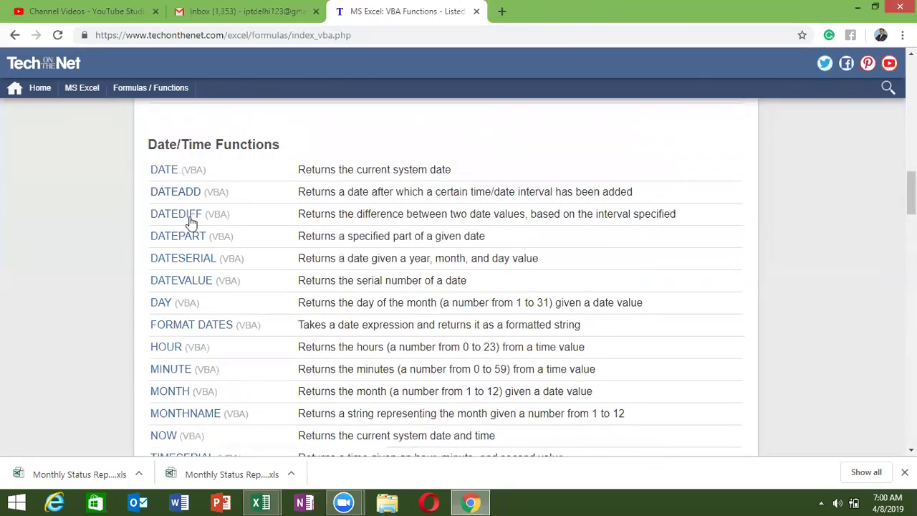
- Scroll the VBA functions list from Date/Time down to File/Directory Functions
scroll(205, 296, "down", 1)
scroll(207, 291, "down", 1)
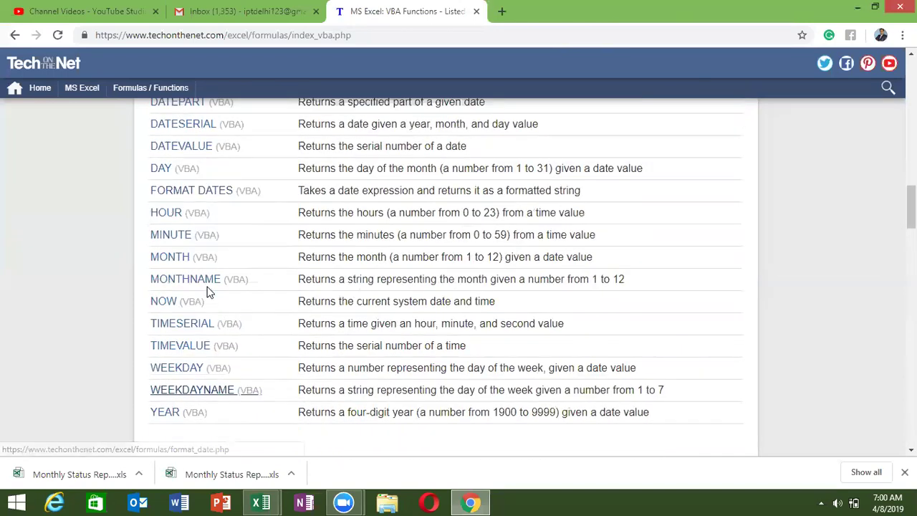
scroll(207, 292, "down", 1)
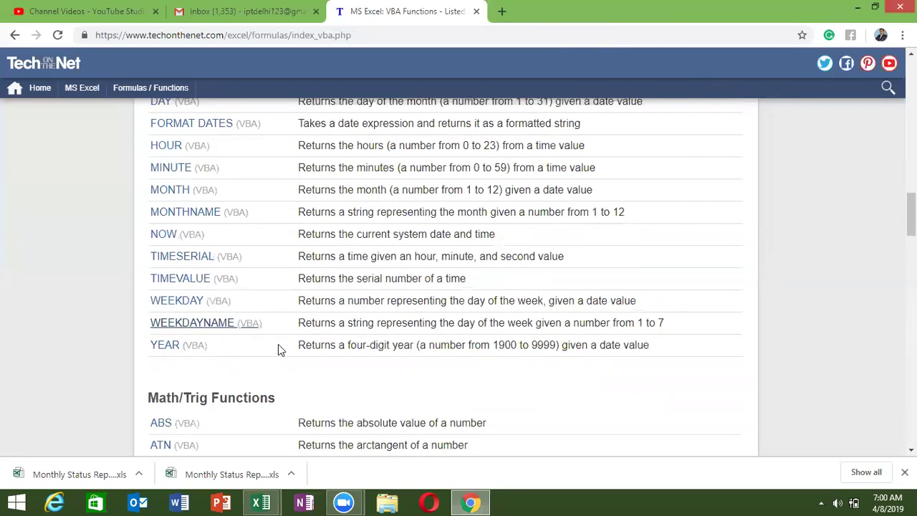
scroll(289, 324, "down", 2)
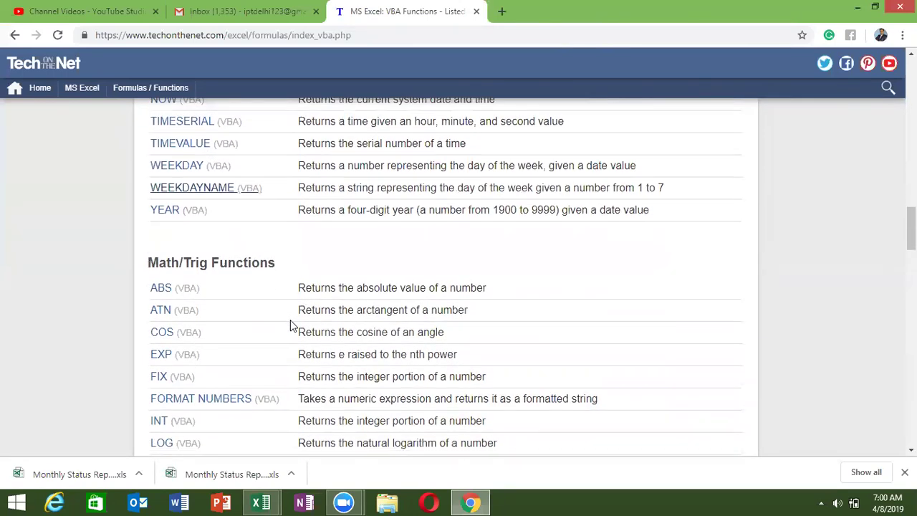
scroll(293, 320, "down", 1)
scroll(268, 204, "down", 3)
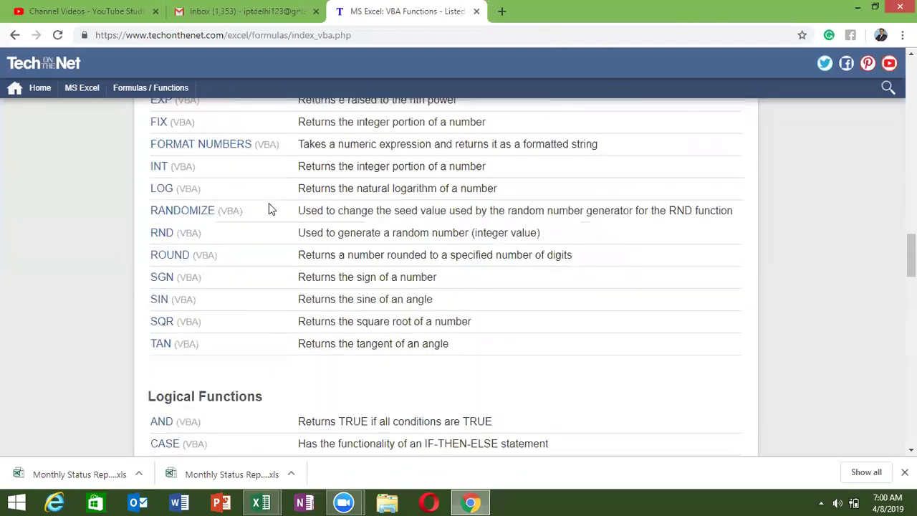
scroll(269, 207, "down", 2)
scroll(293, 265, "down", 2)
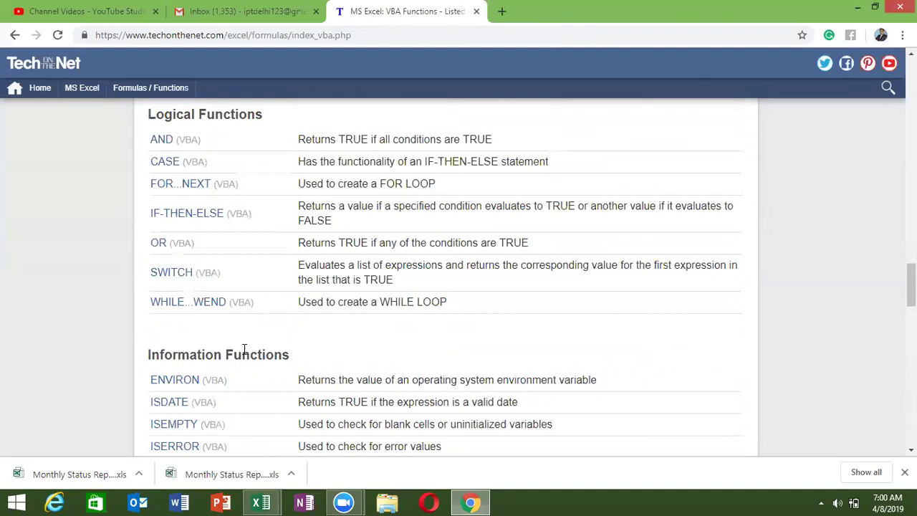
scroll(229, 299, "up", 3)
scroll(254, 291, "down", 2)
scroll(220, 288, "down", 3)
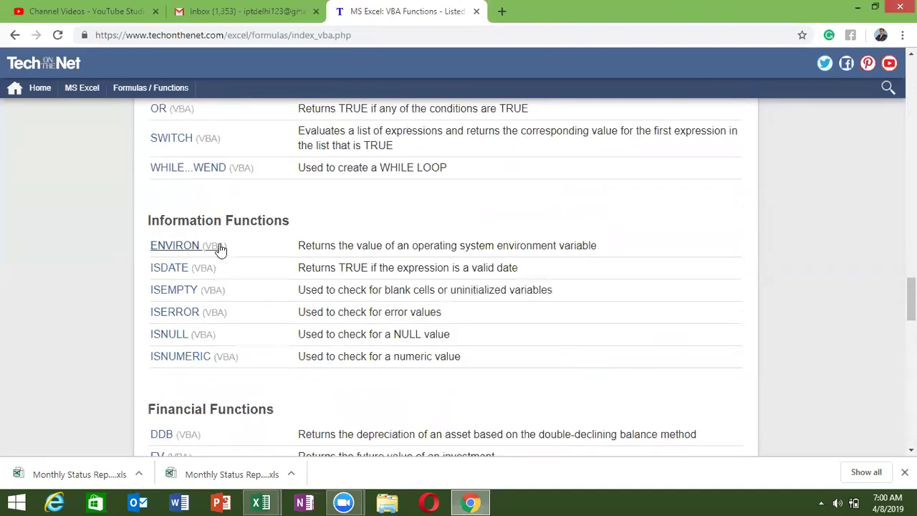
scroll(225, 251, "down", 5)
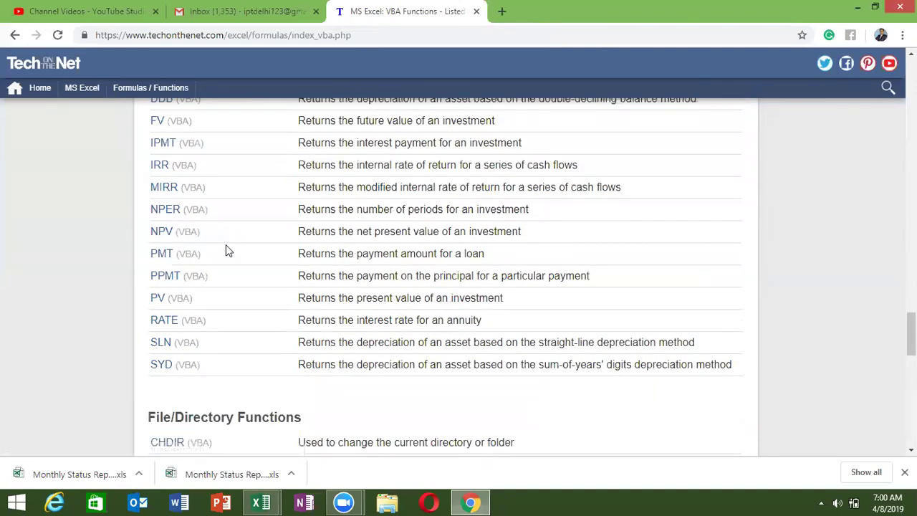
scroll(226, 251, "down", 2)
scroll(214, 278, "down", 1)
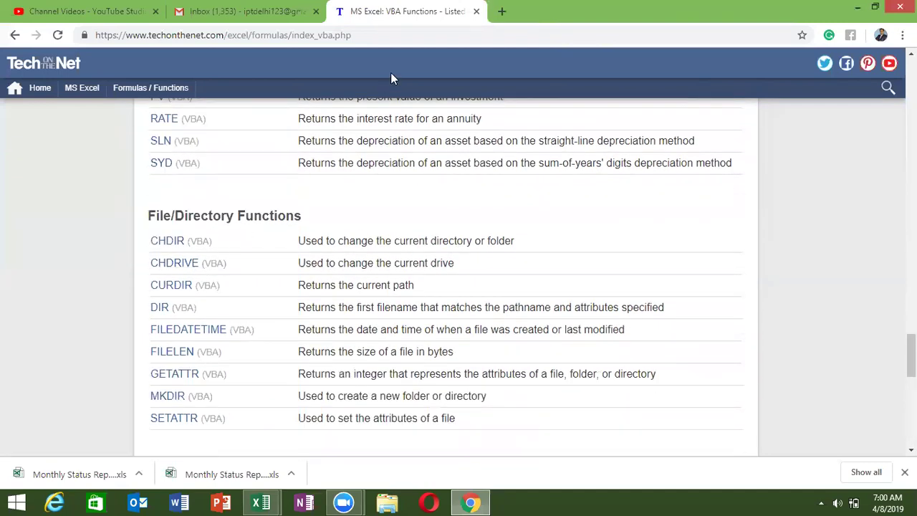
- Hide Chrome to the desktop and restore the Excel workbook Book1 from the taskbar
key("super+d")
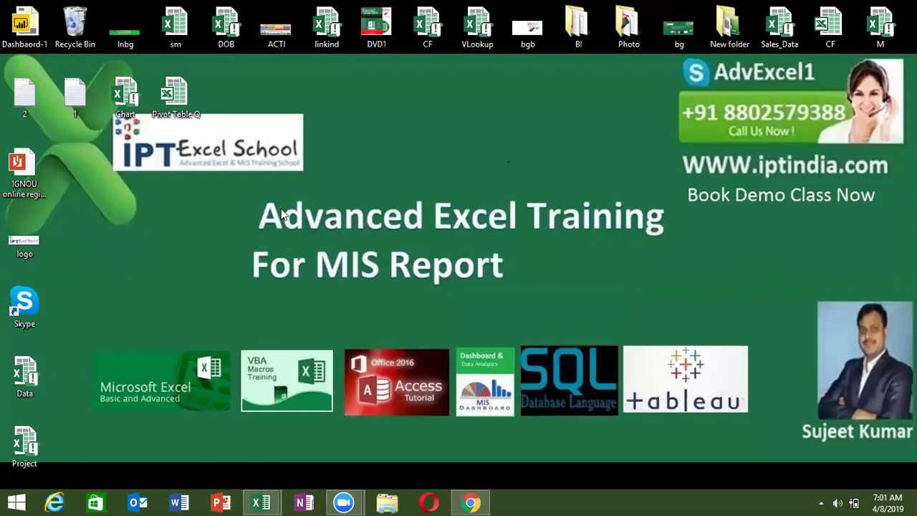
left_click(261, 501)
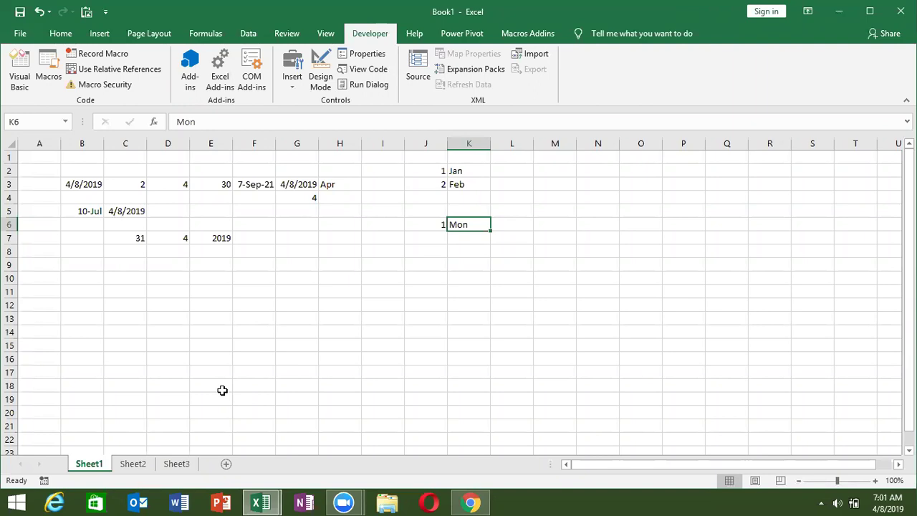
- Move the selection from K6 over to cell F4 beneath the 7-Sep-21 date
key("Down")
key("Down")
key("Up")
key("Up")
key("Left")
key("Down")
key("Left")
key("Left")
key("Left")
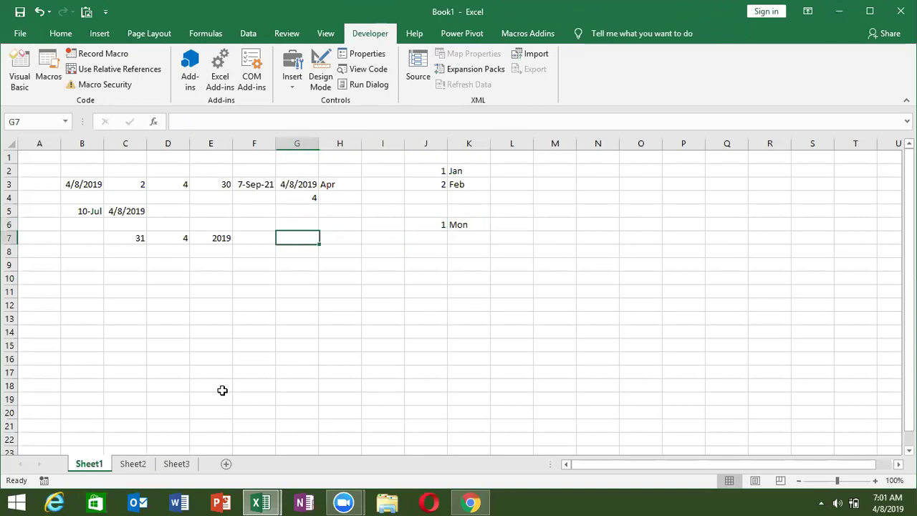
key("Left")
key("Up")
- Enter =TEXT(F3,"dd.mm.yy") in F4 so it shows 07.09.21
key("Up")
key("Up")
type("=tex")
key("Tab")
key("Up")
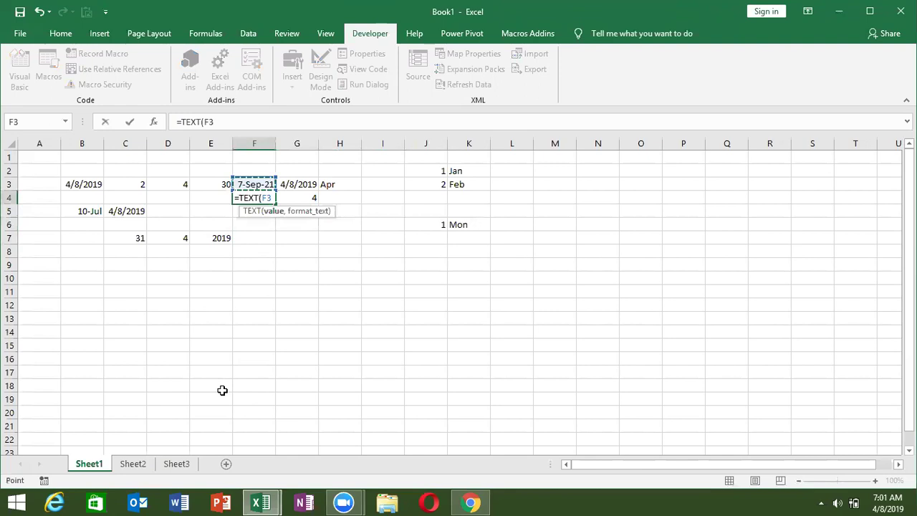
type(",")
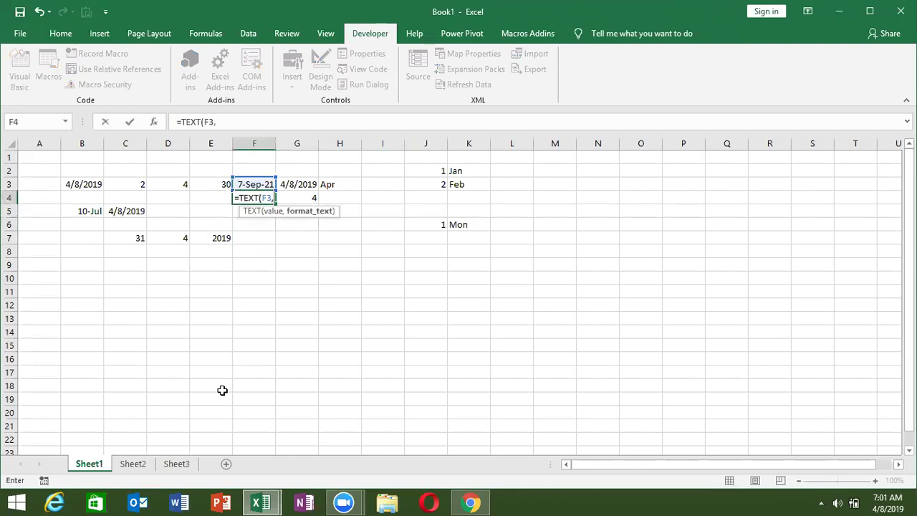
type("\"")
type("dd")
type(".")
type("m m")
key("BackSpace")
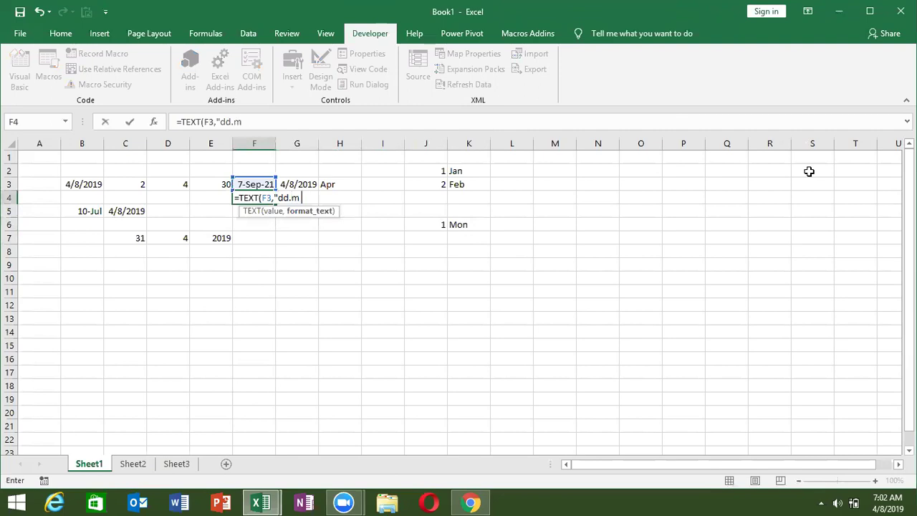
key("BackSpace")
type("m.yy")
key("Return")
- Check the F4 formula, then select cell F5
key("Up")
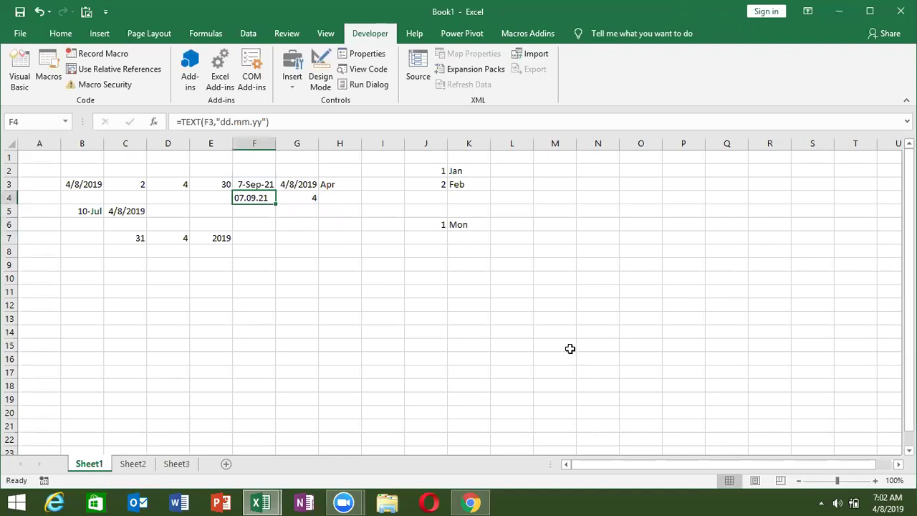
left_click(247, 205)
left_click(246, 209)
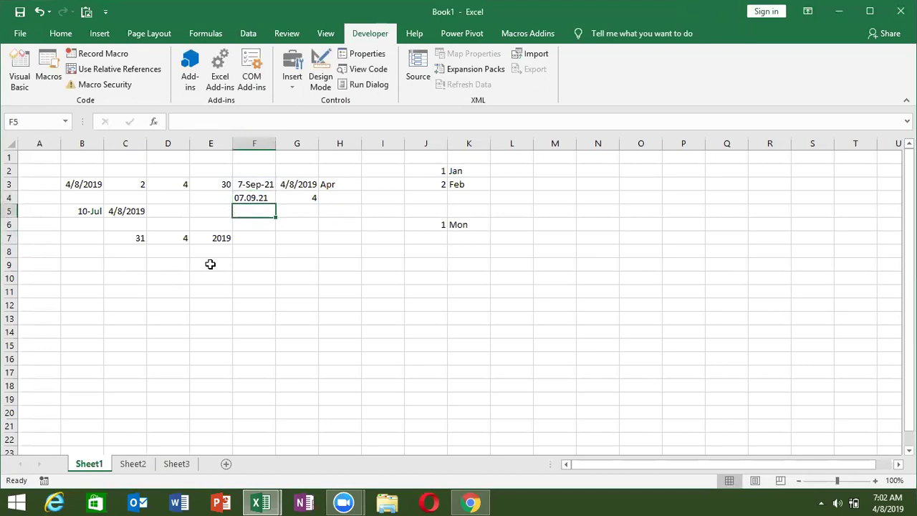